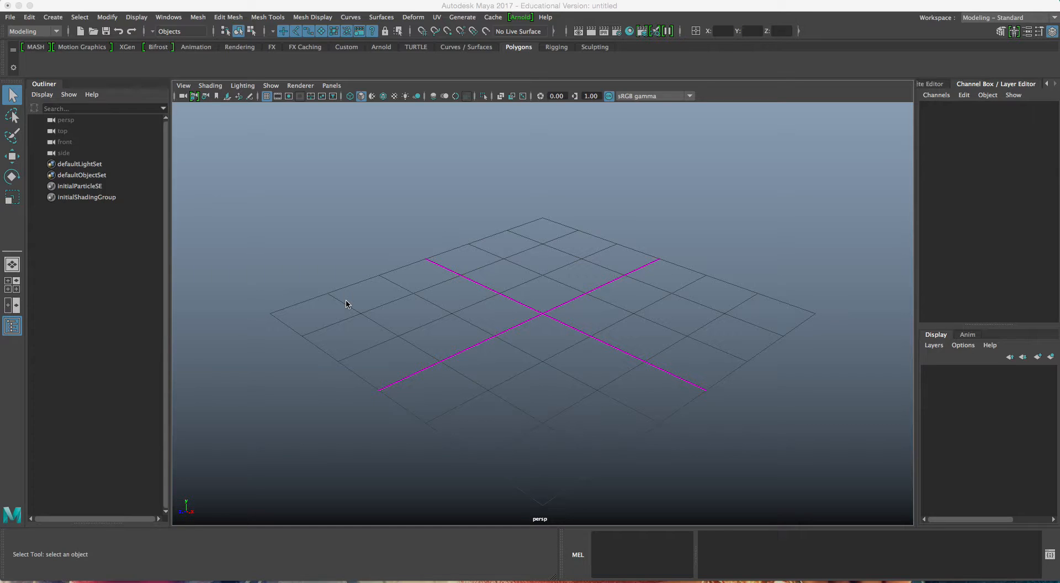
Set the Still_Life Desk folder inside 1_ME as the current project.
click(11, 20)
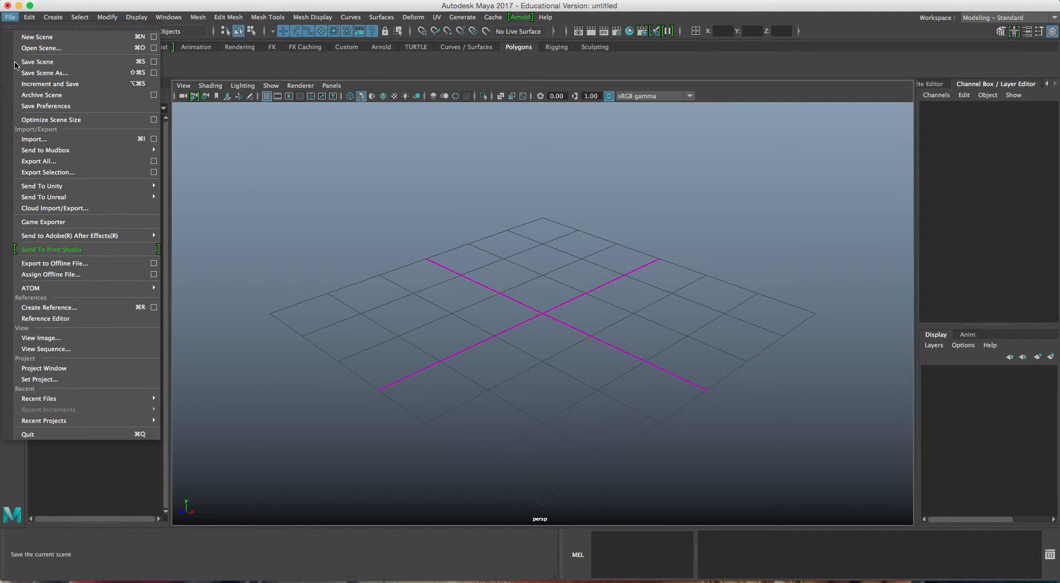
click(50, 379)
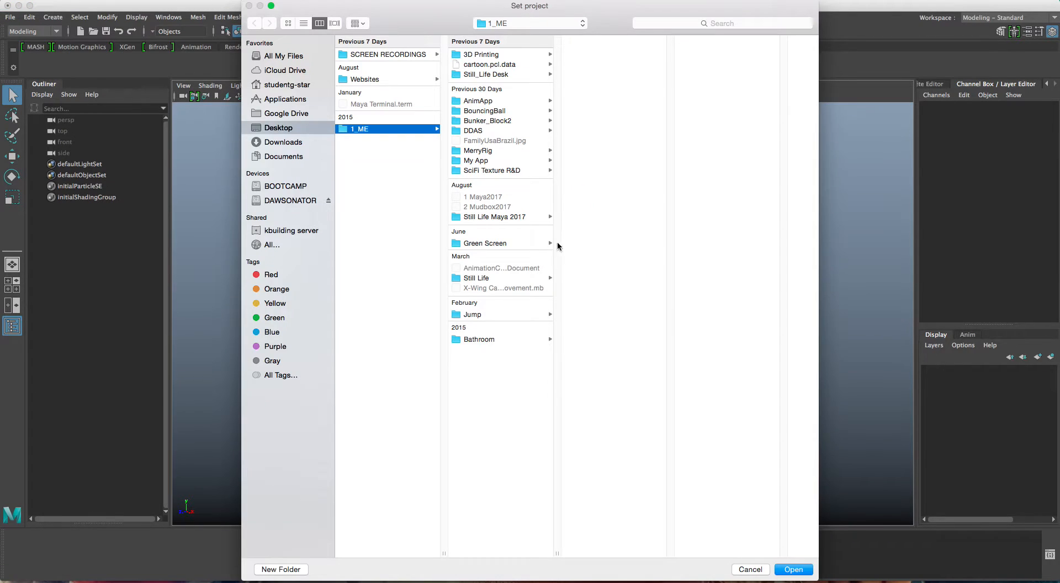
click(462, 76)
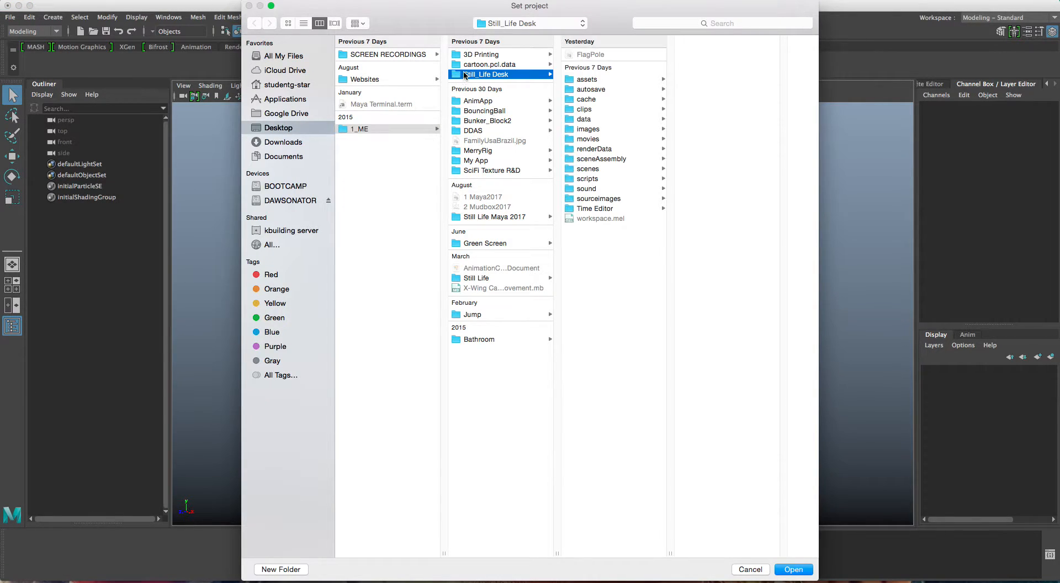
click(792, 571)
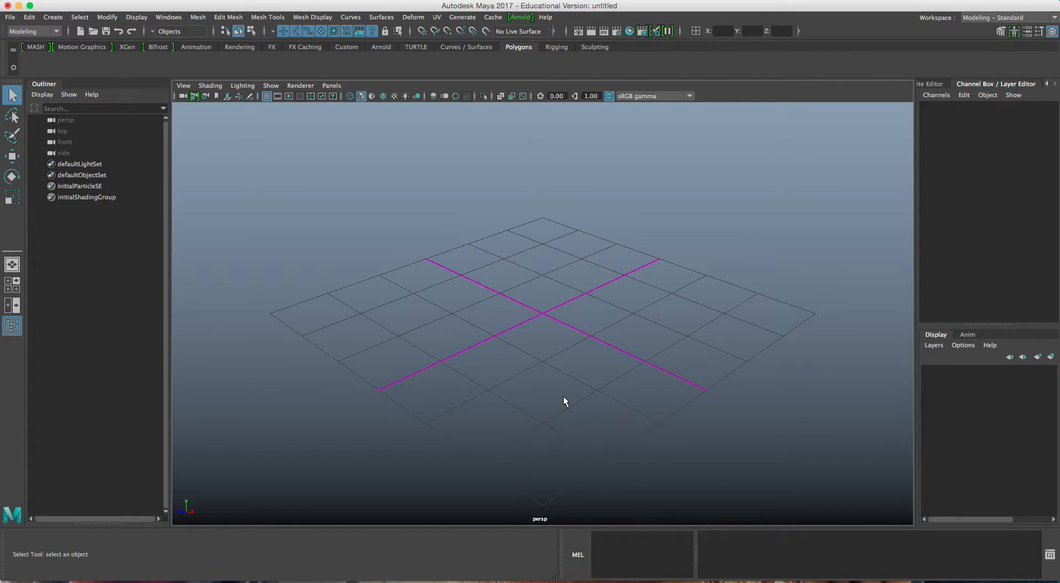
Open the scene StillLife2a.mb from the project's scenes folder without saving the untitled scene.
click(94, 32)
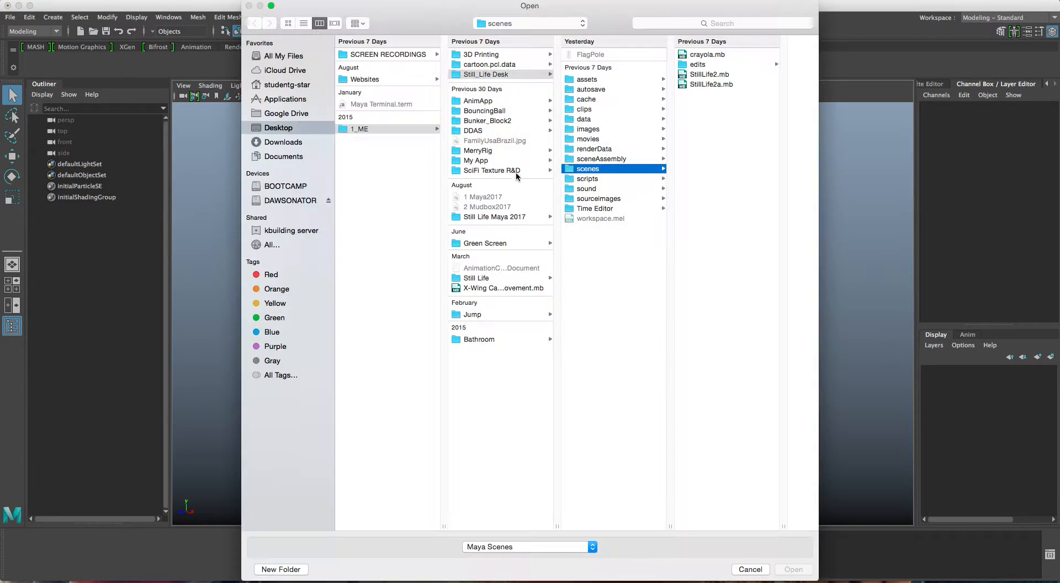
click(704, 84)
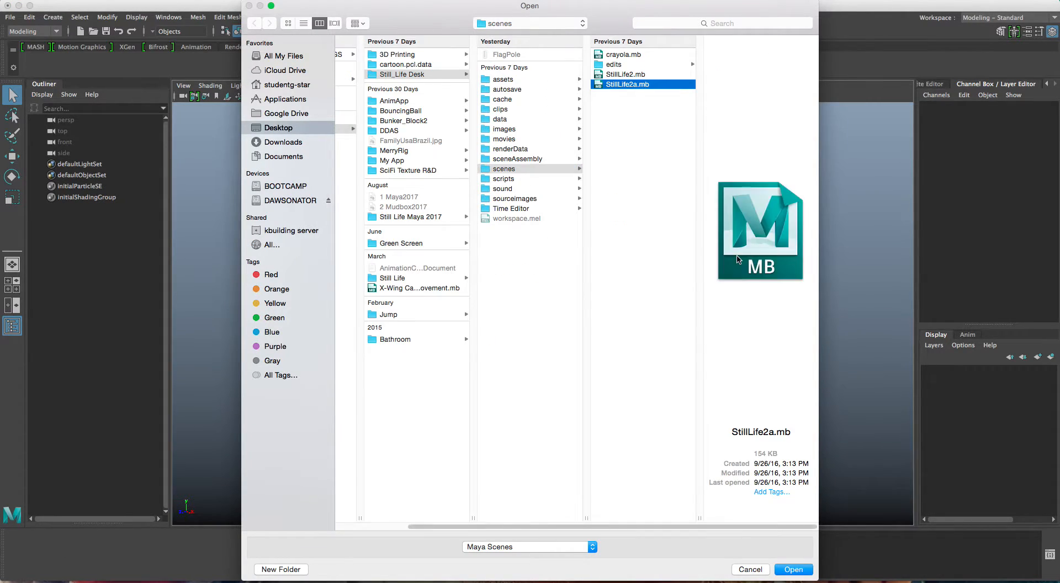
click(625, 55)
click(616, 84)
click(792, 569)
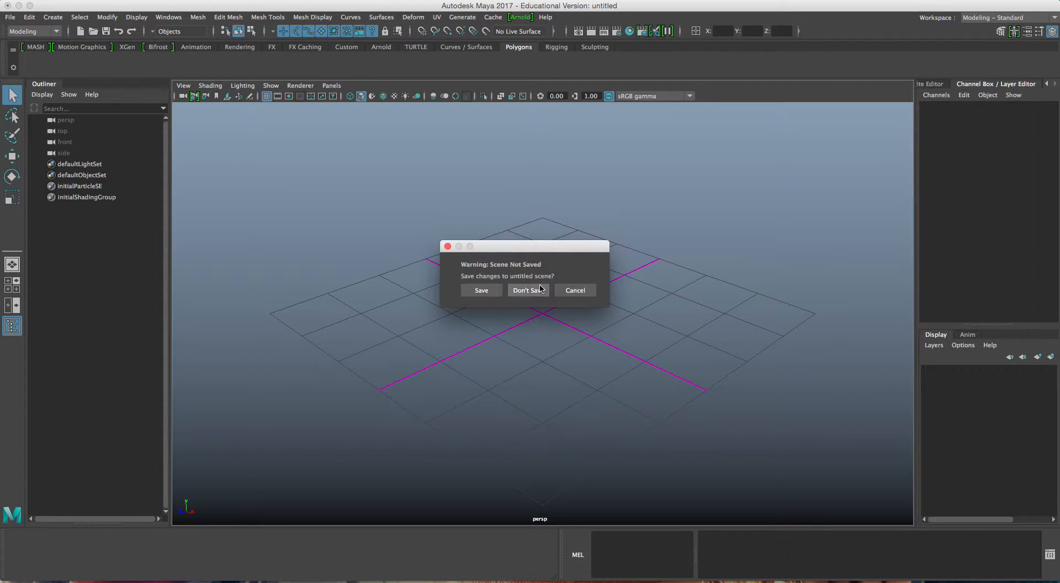
click(539, 290)
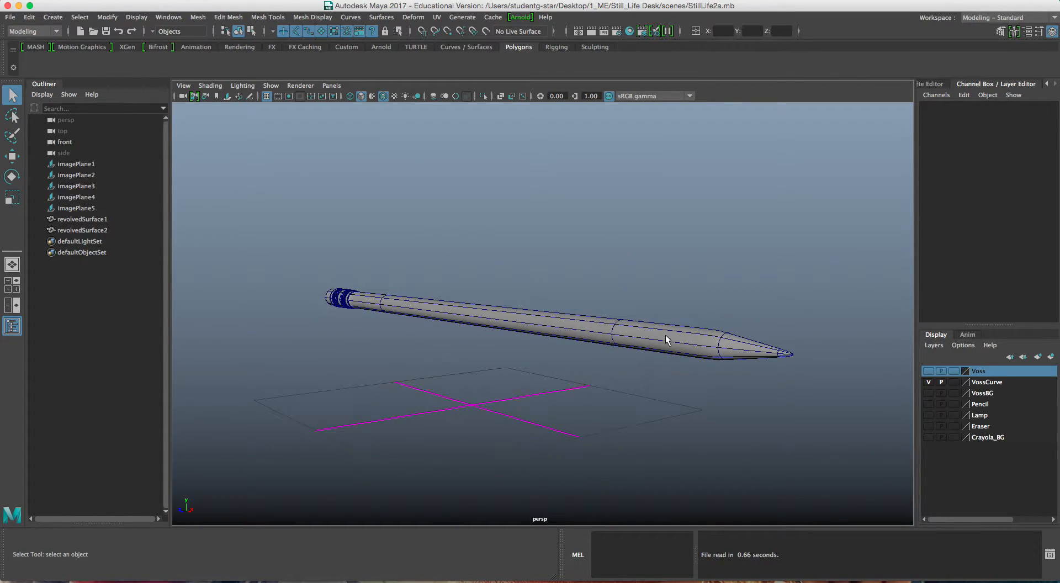
Put the pencil surface on a new display layer named PencilOBJ and hide that layer.
click(639, 329)
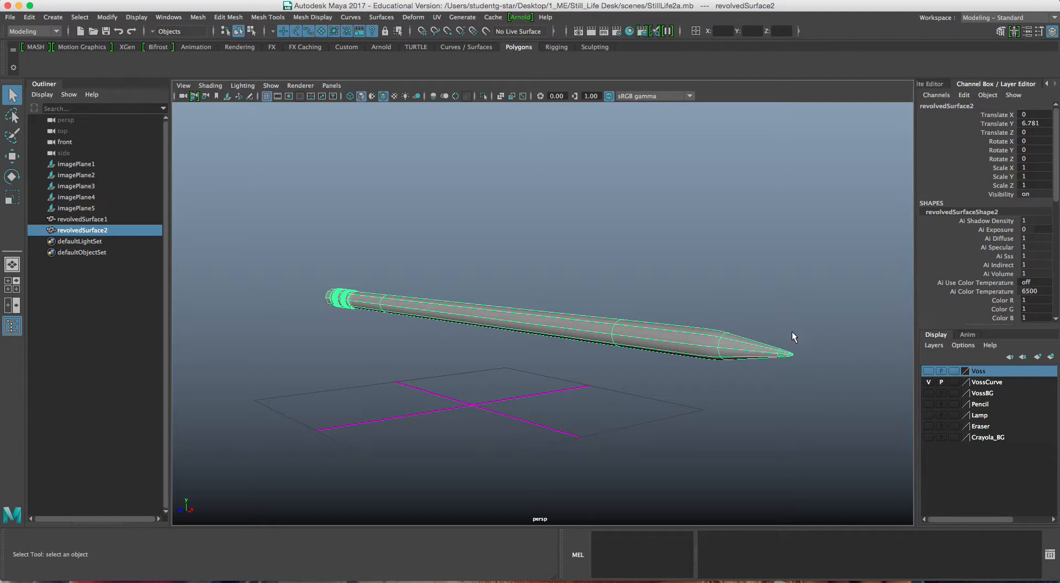
click(1052, 357)
double_click(988, 372)
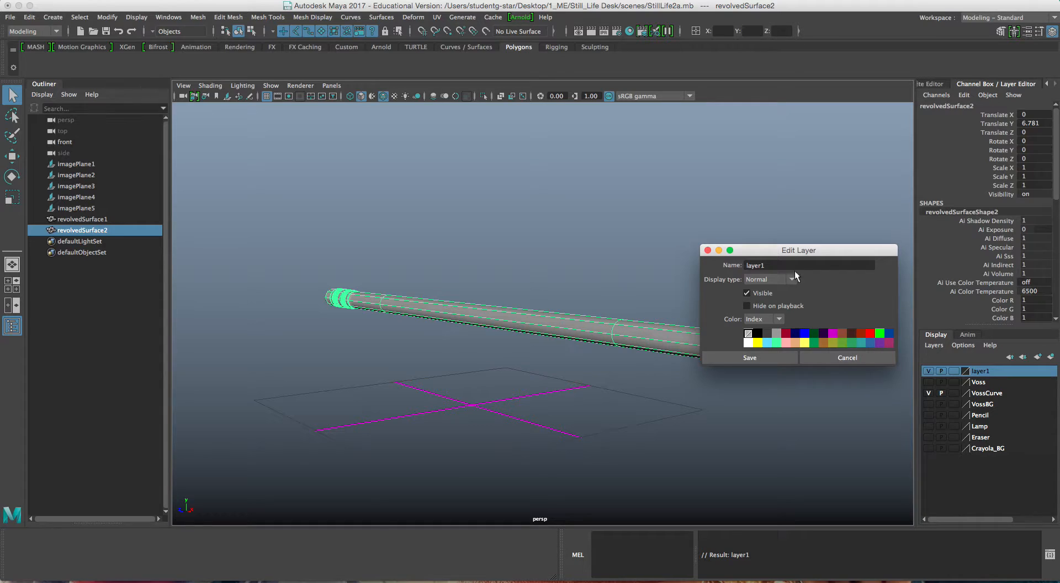
double_click(780, 268)
text(PencilOBJ)
click(770, 357)
click(928, 371)
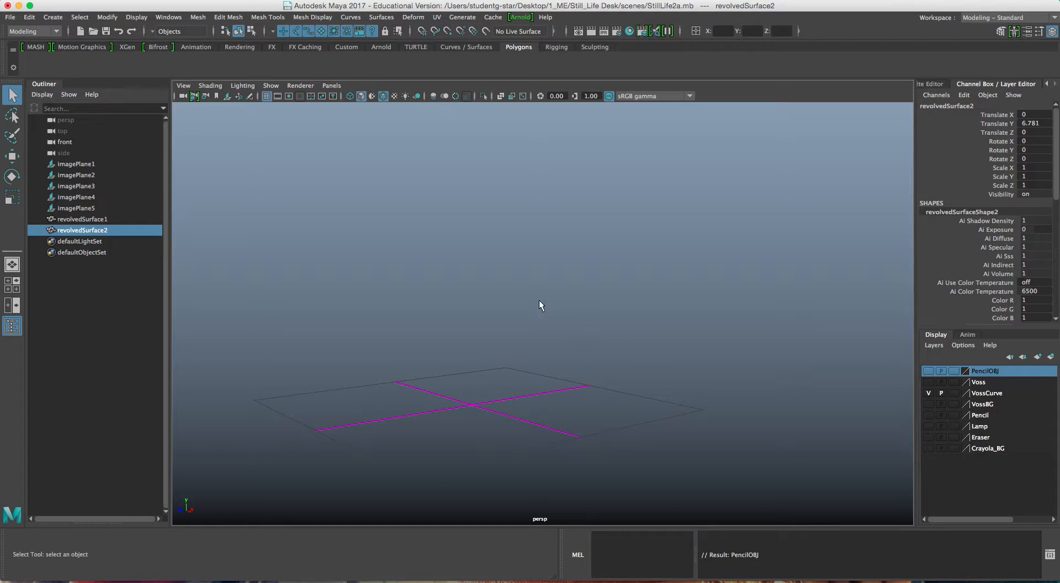
alt+drag(530, 291, 422, 265)
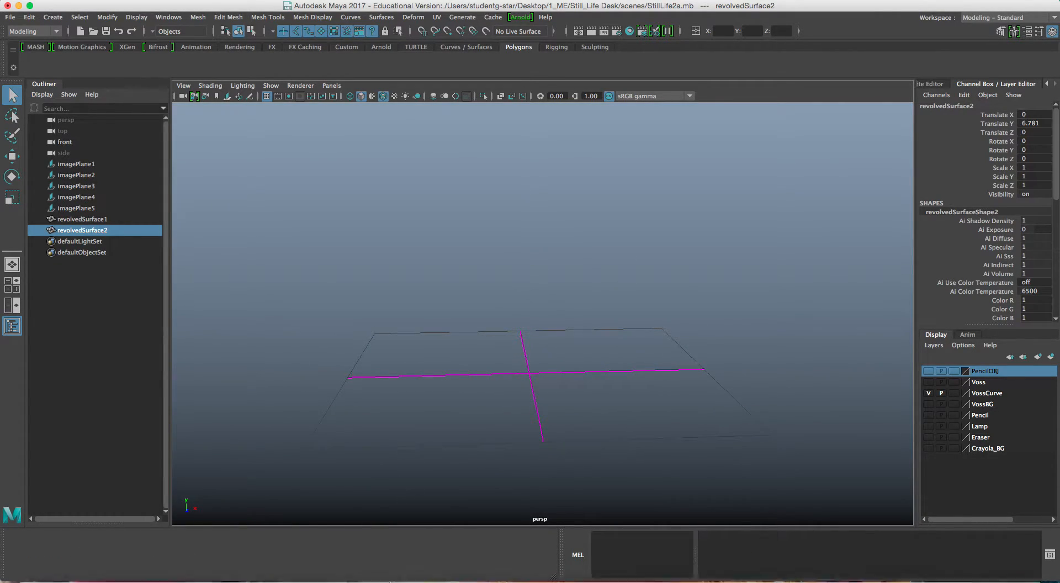
Switch to Chrome and run a Google image search for "cup".
mouse_move(390, 580)
click(282, 573)
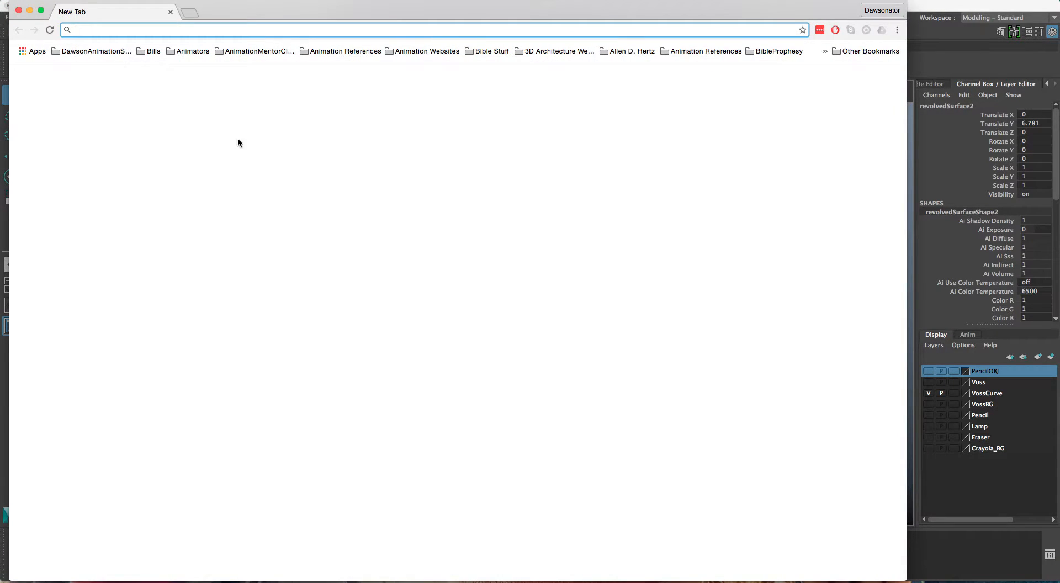
text(cup)
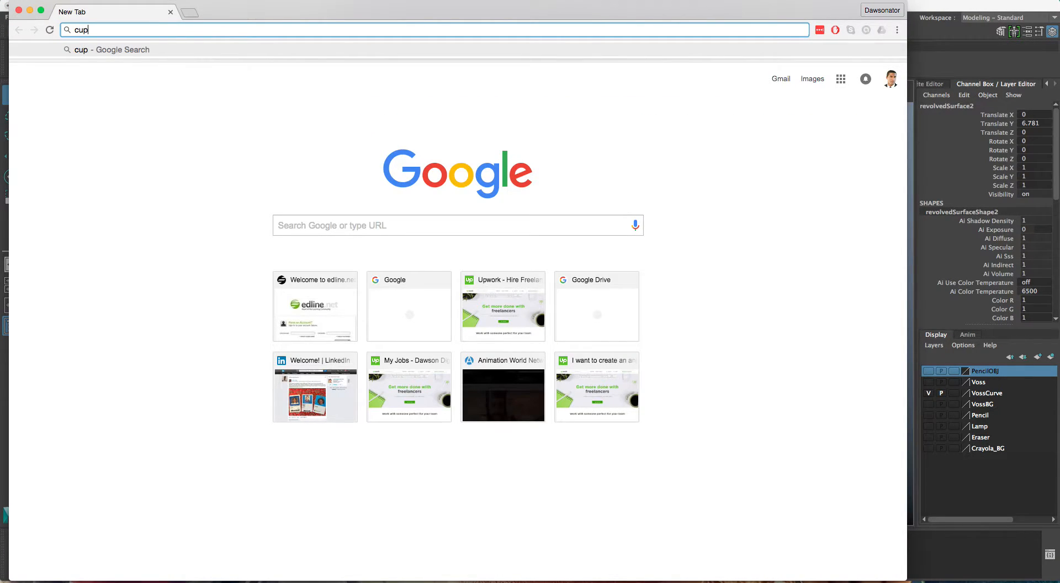
key(Return)
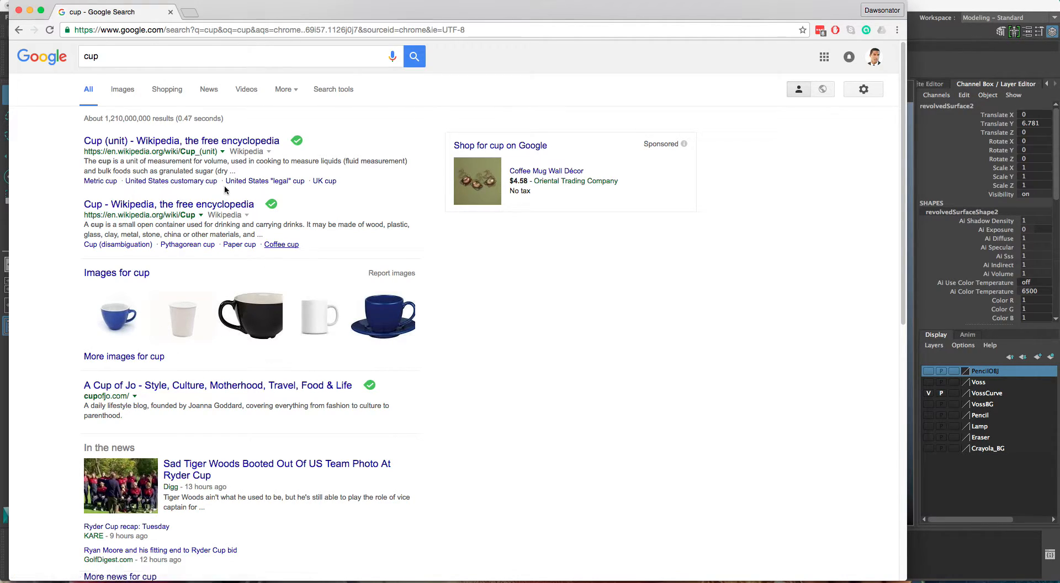
click(122, 89)
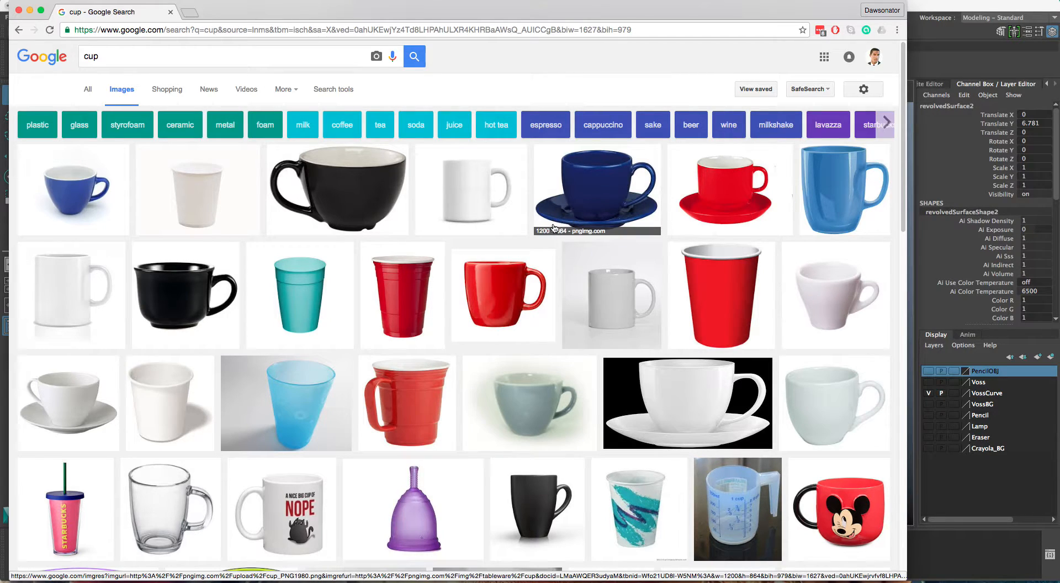
Browse the cup image results and open the preview of the plain white mug in the first row.
scroll(504, 317, down, 1)
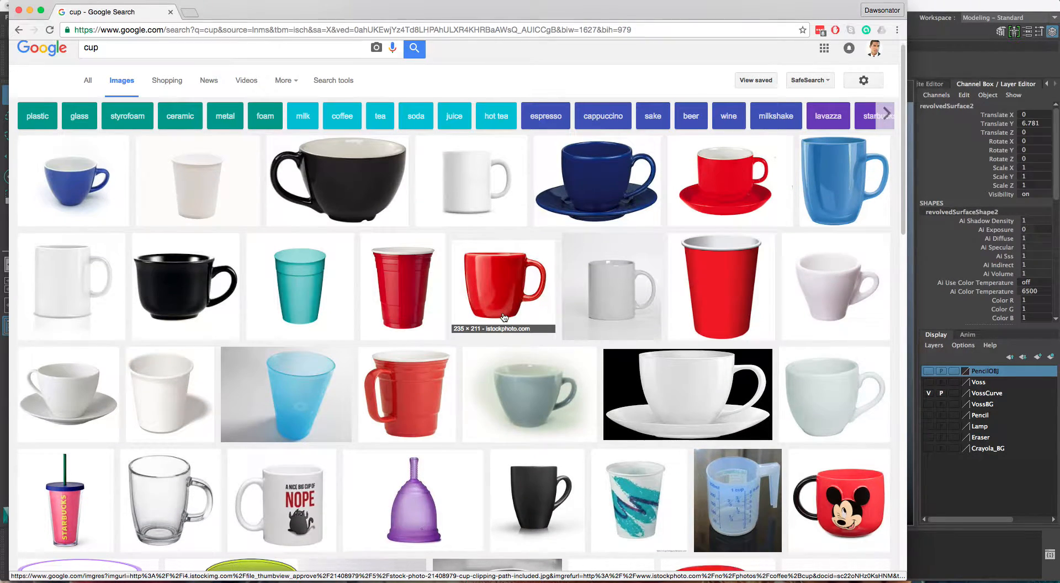
scroll(504, 317, down, 3)
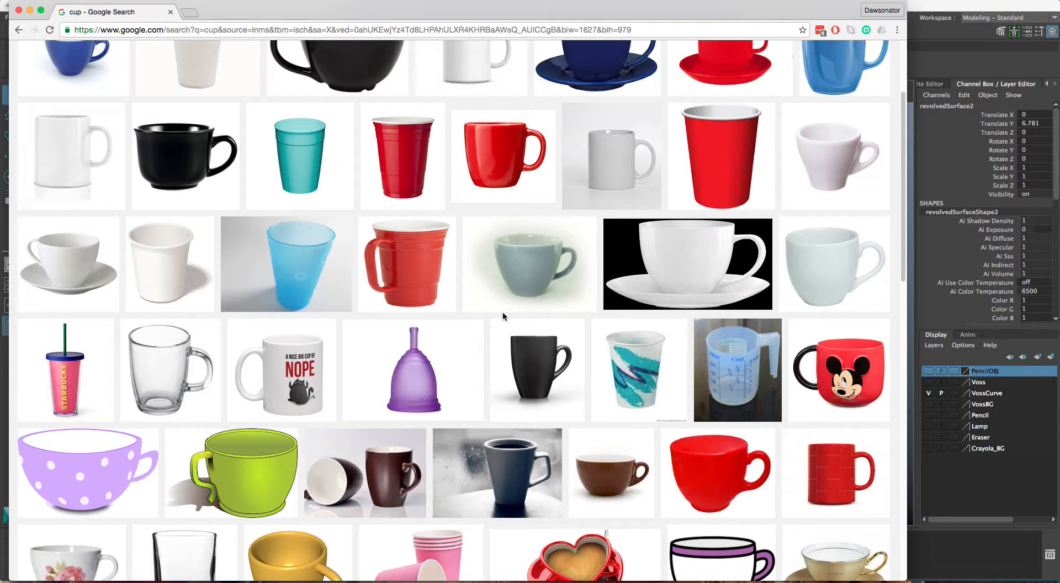
scroll(503, 316, down, 1)
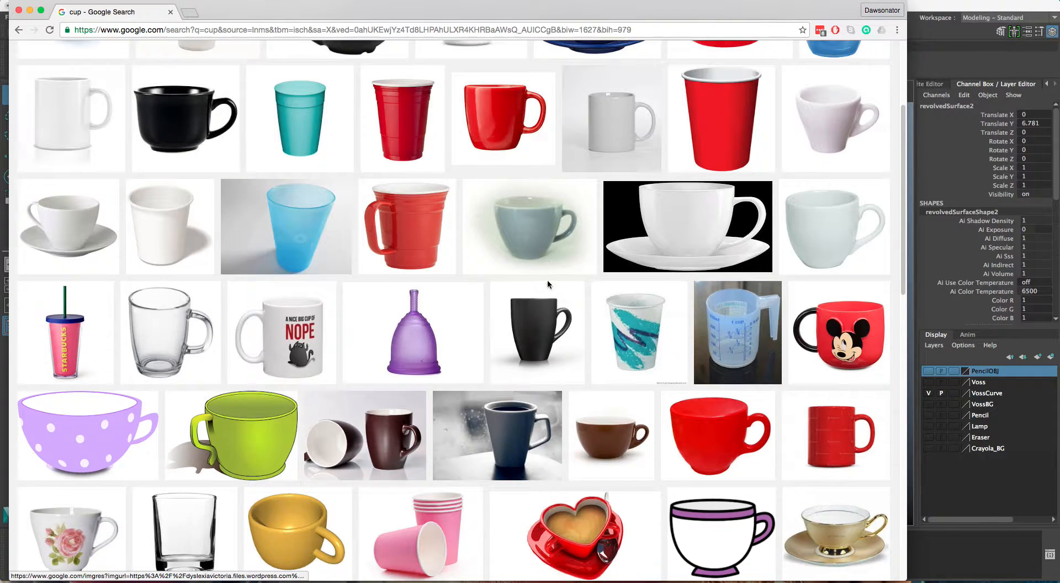
scroll(547, 290, up, 4)
click(469, 173)
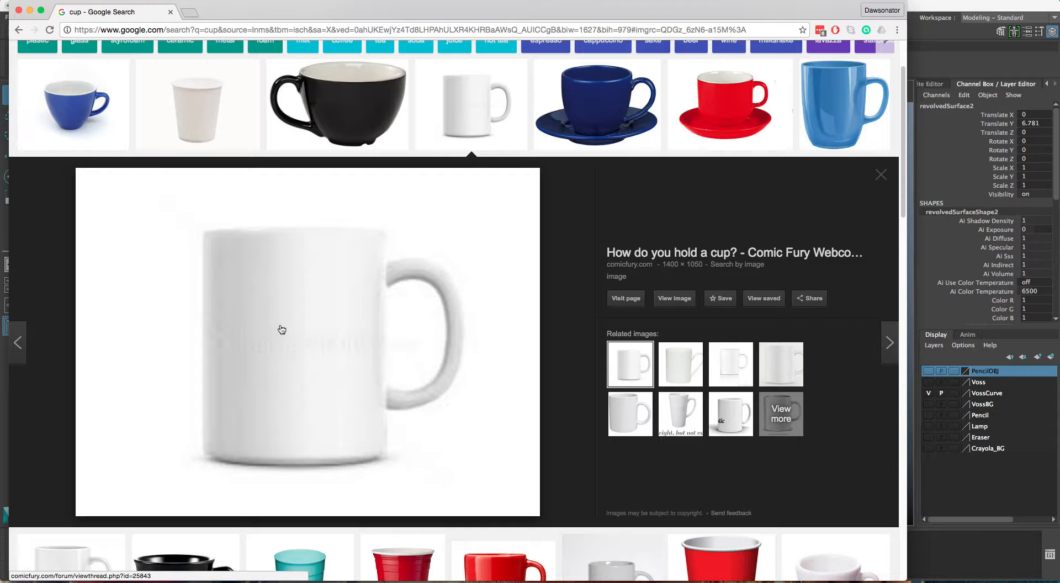
Save the white mug image as a JPEG named Cup in the project's sourceimages folder.
right_click(319, 282)
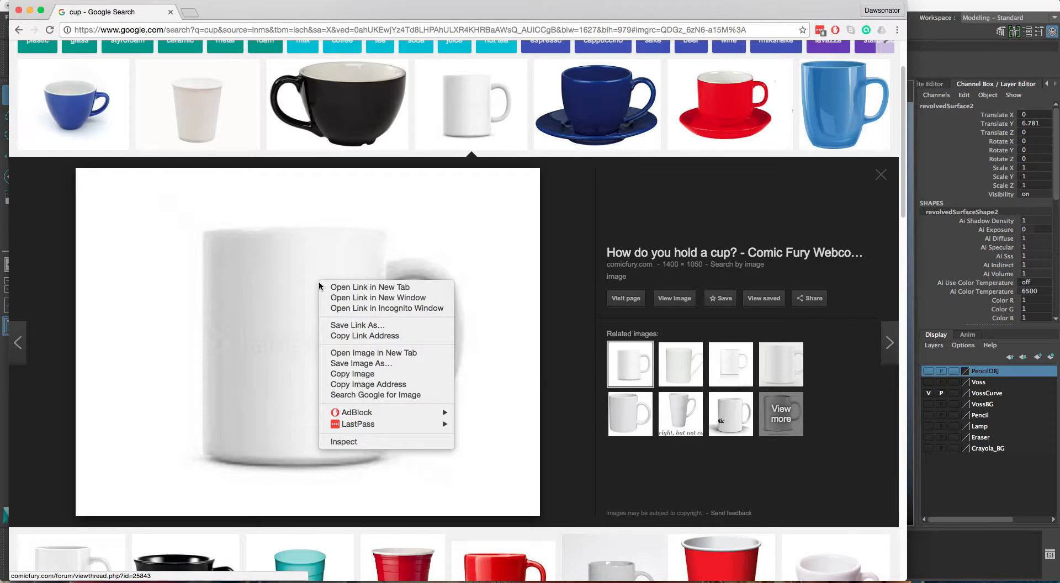
click(378, 364)
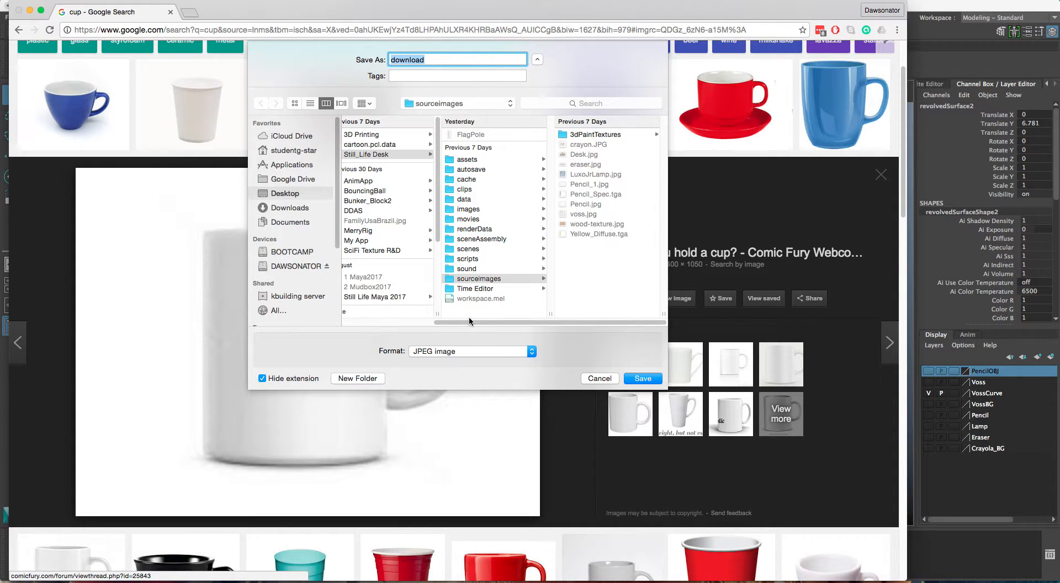
drag(489, 322, 382, 311)
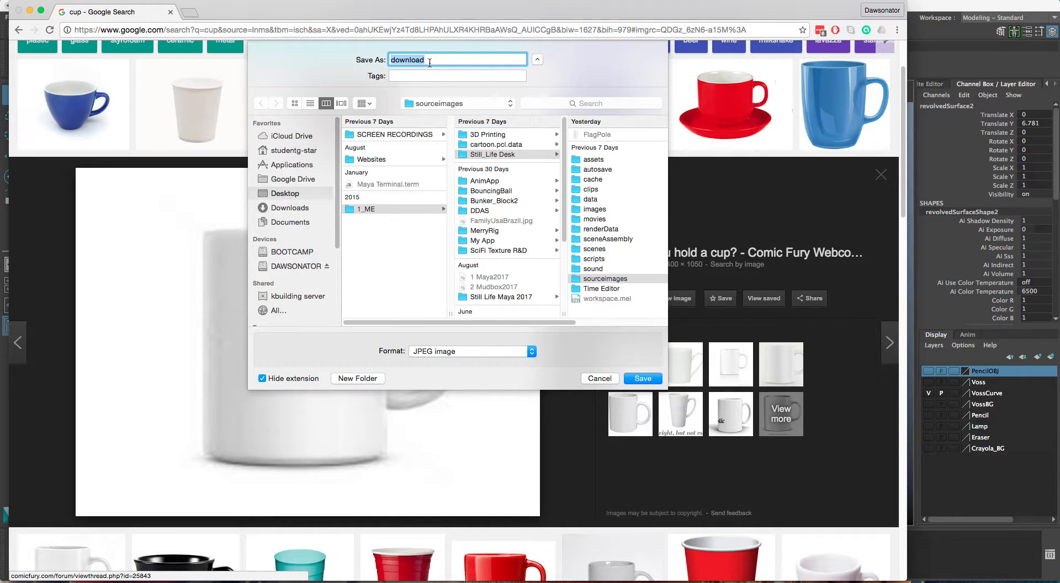
text(Cup)
click(642, 379)
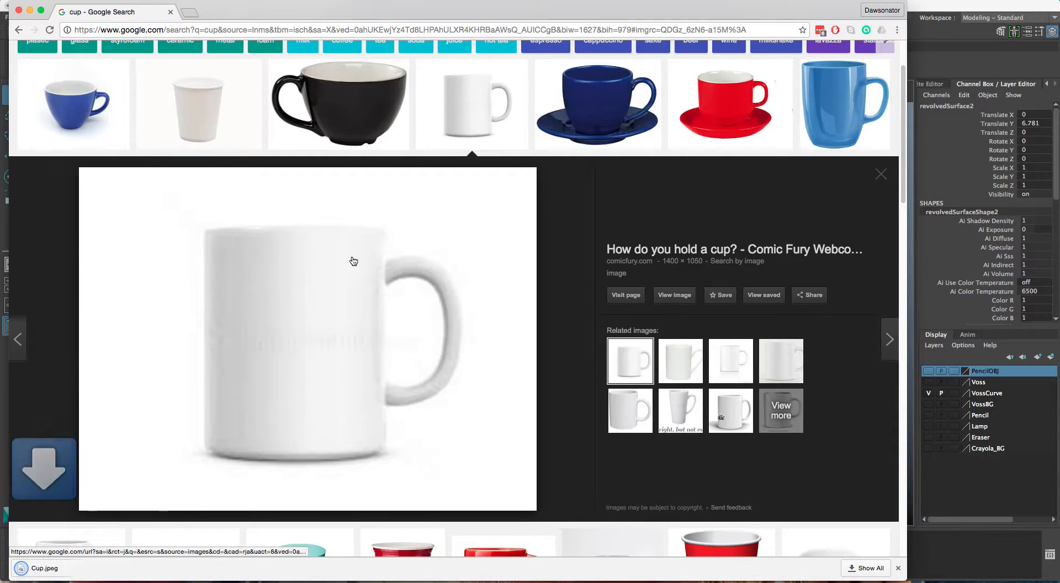
Switch back to Maya and import Cup.jpeg from sourceimages as an image plane in the maximized front view.
click(30, 11)
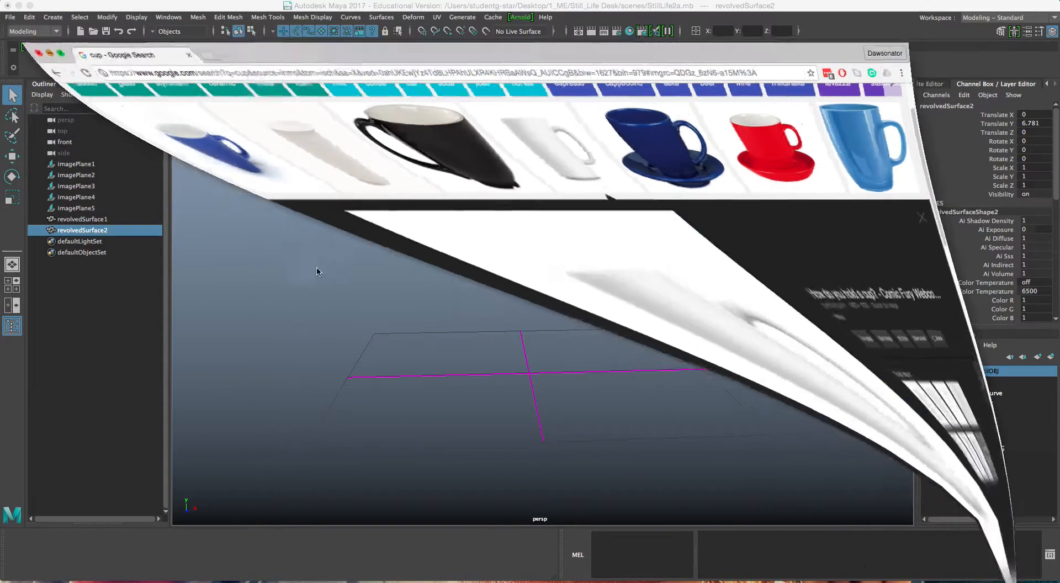
click(14, 286)
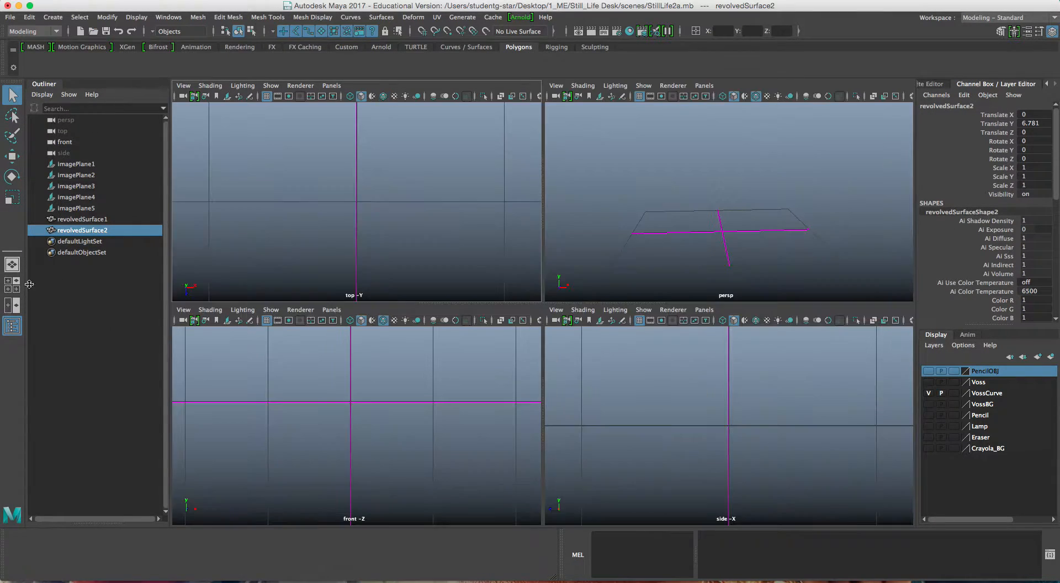
key(space)
scroll(443, 303, down, 3)
alt+drag(529, 131, 524, 328)
click(183, 86)
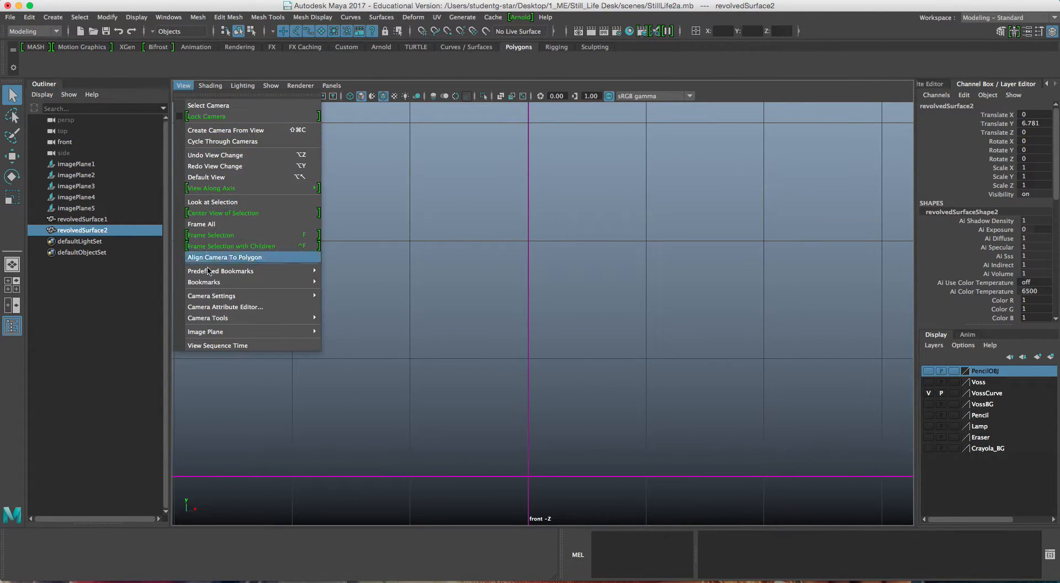
mouse_move(259, 331)
click(335, 343)
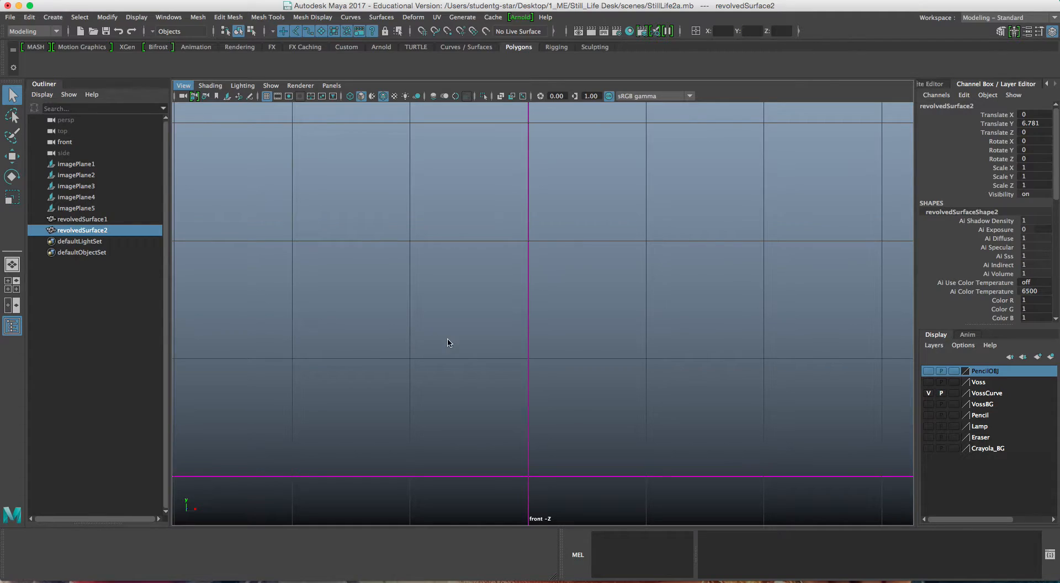
click(703, 54)
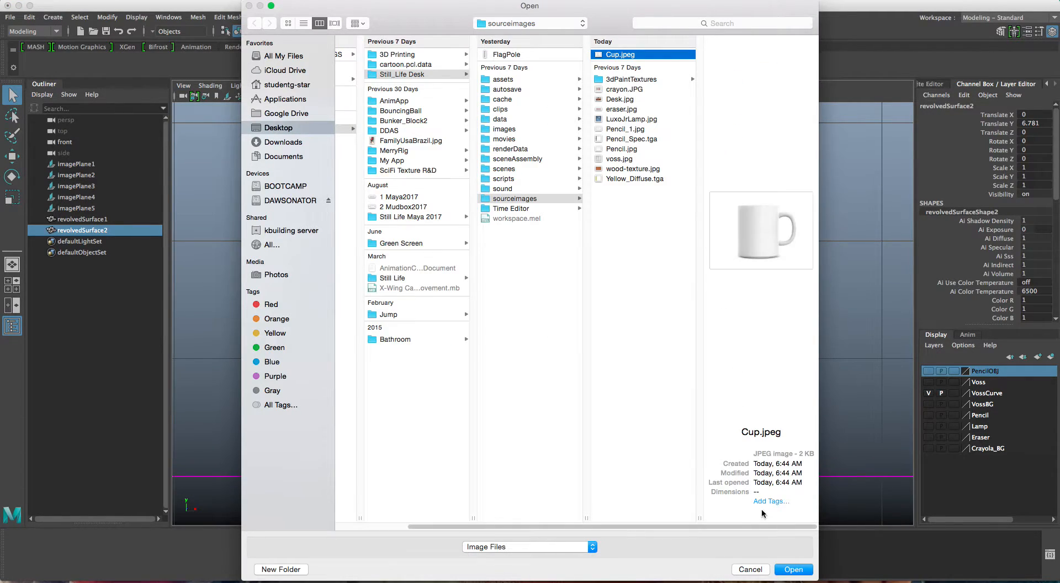
click(794, 569)
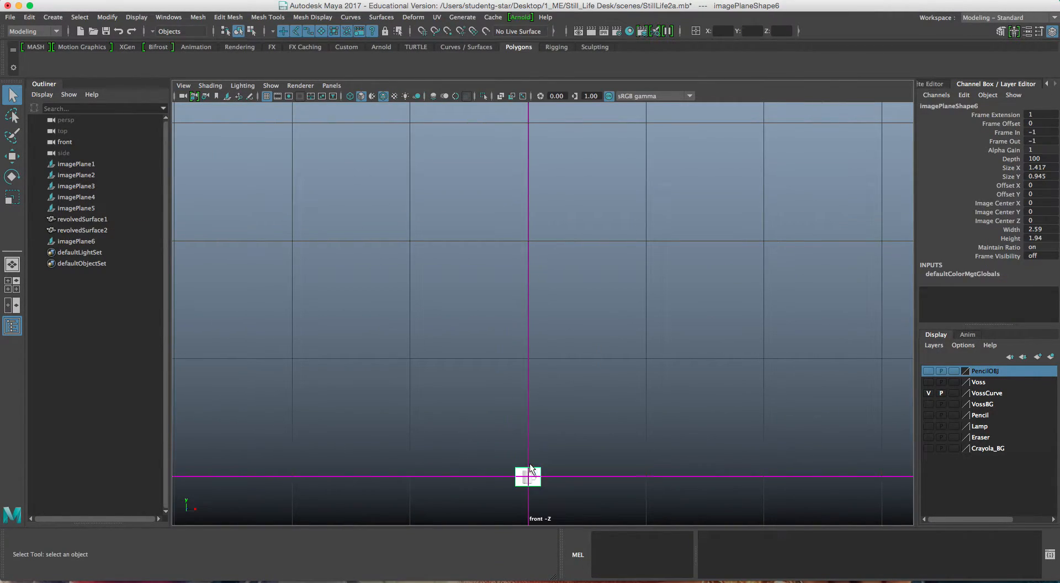
Scale the cup image plane up to about four grid squares wide and raise it above the ground line.
key(r)
drag(528, 476, 670, 496)
key(w)
drag(532, 427, 550, 317)
key(r)
drag(533, 373, 670, 379)
Move the cup image plane to about X 1.24, Y 12.87 so the mug's base sits on the ground line and its body centres on the vertical axis.
key(w)
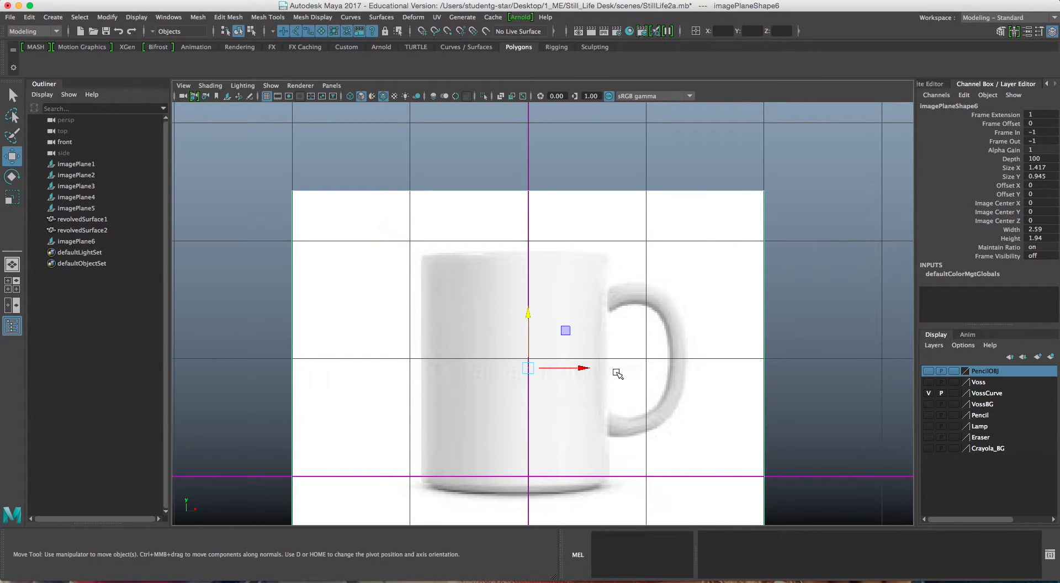
drag(529, 315, 531, 294)
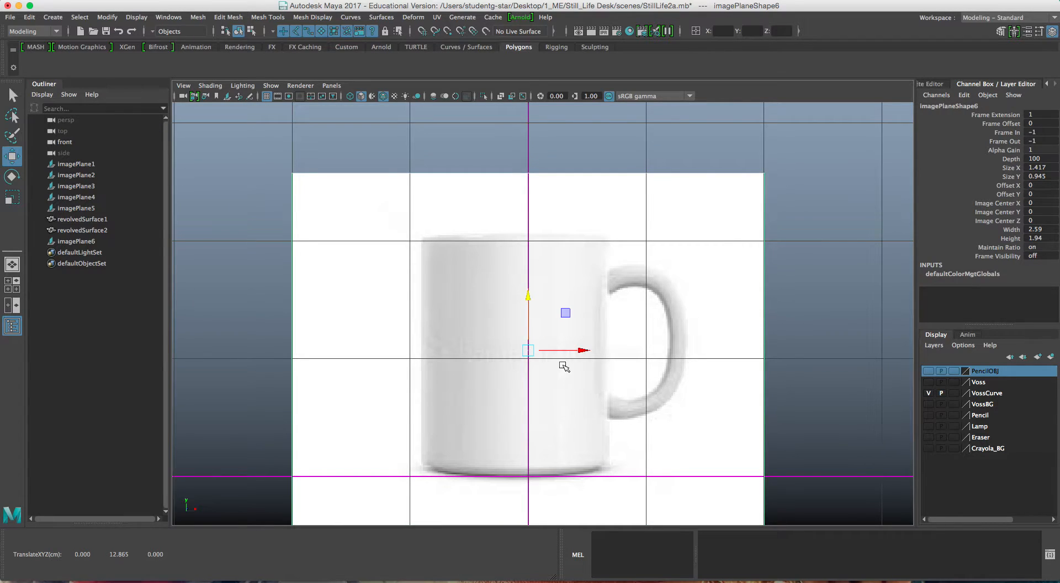
drag(584, 350, 596, 350)
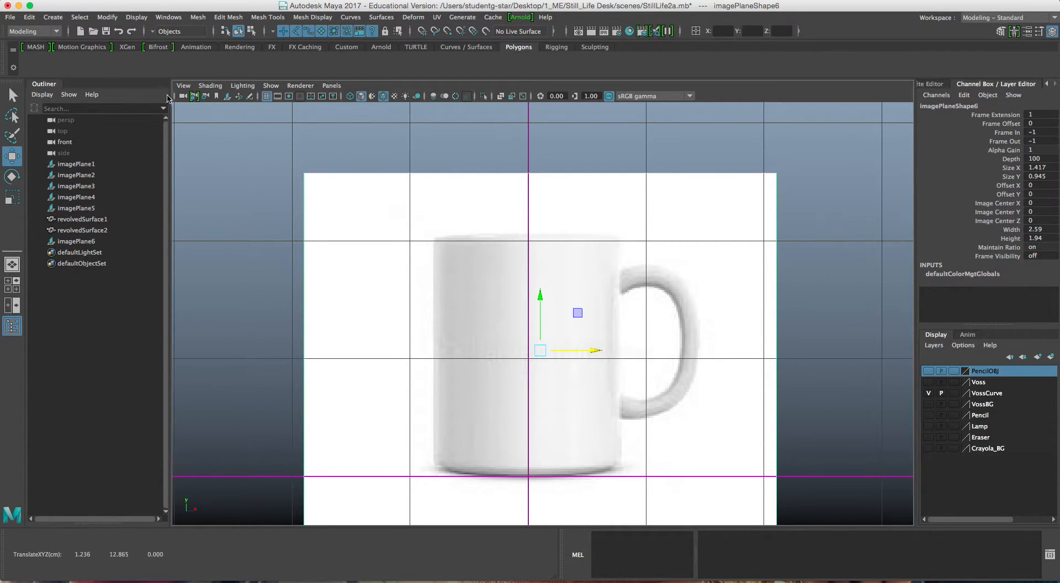
Start a cubic EP curve with uniform knot spacing at the grid origin and run it along the mug's base around the outer bottom corner.
click(54, 17)
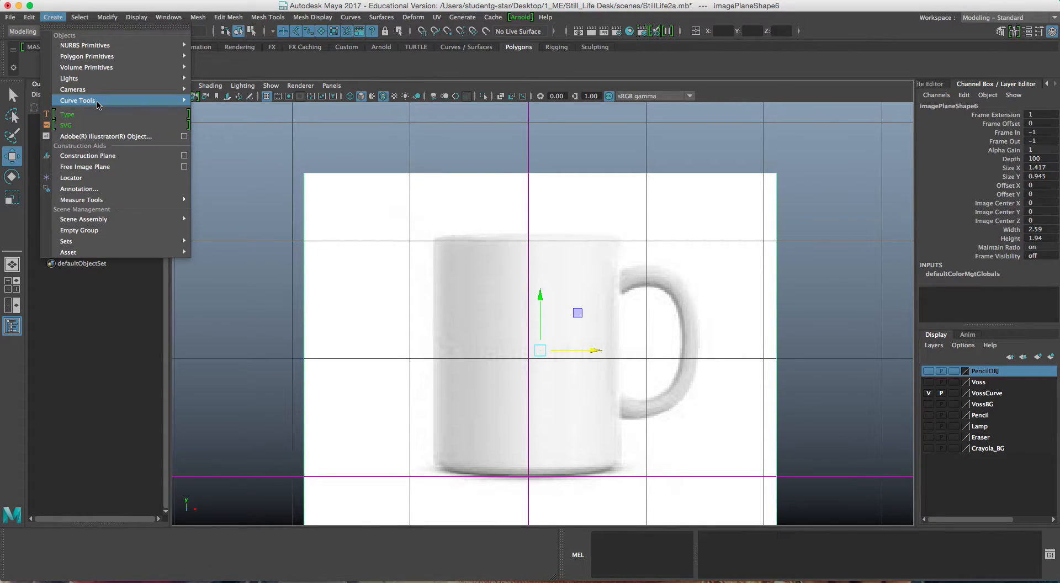
mouse_move(172, 101)
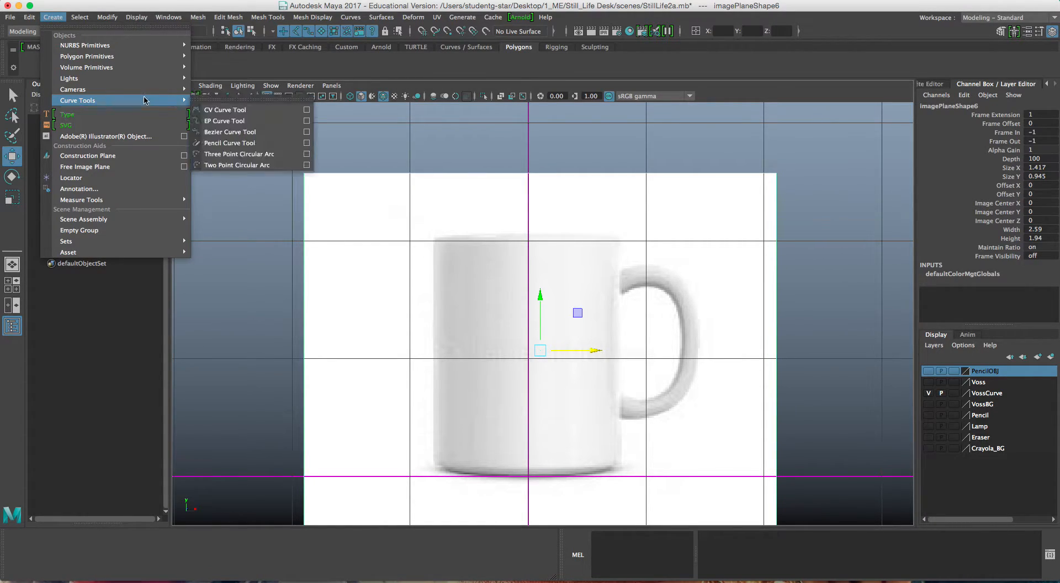
click(307, 122)
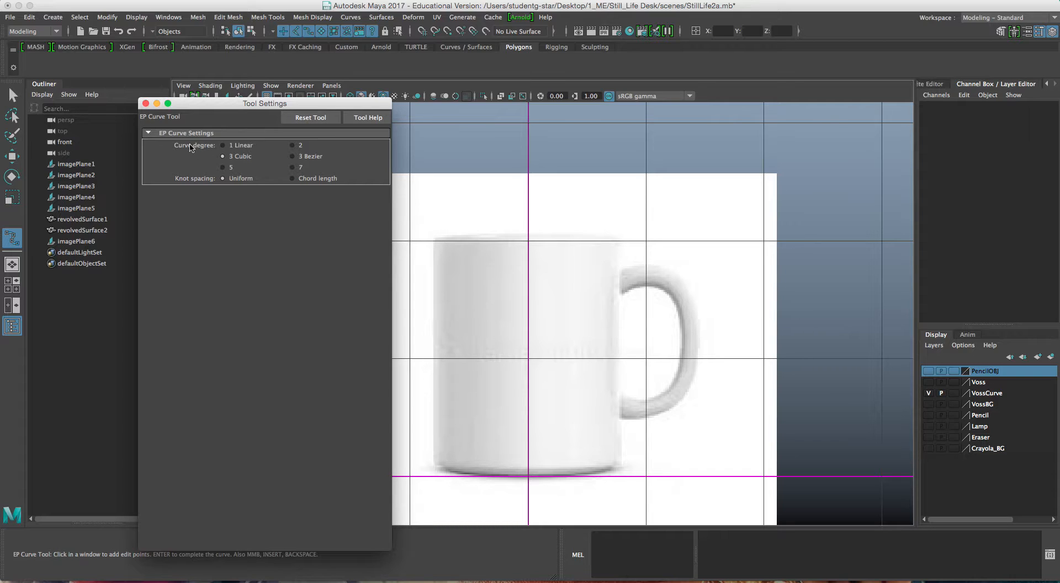
click(146, 104)
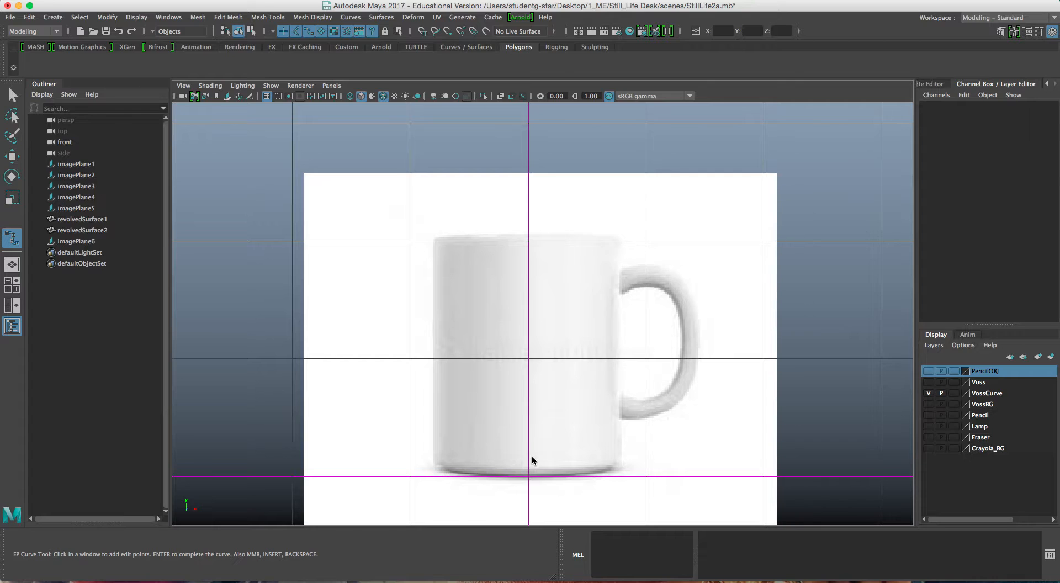
scroll(530, 477, up, 5)
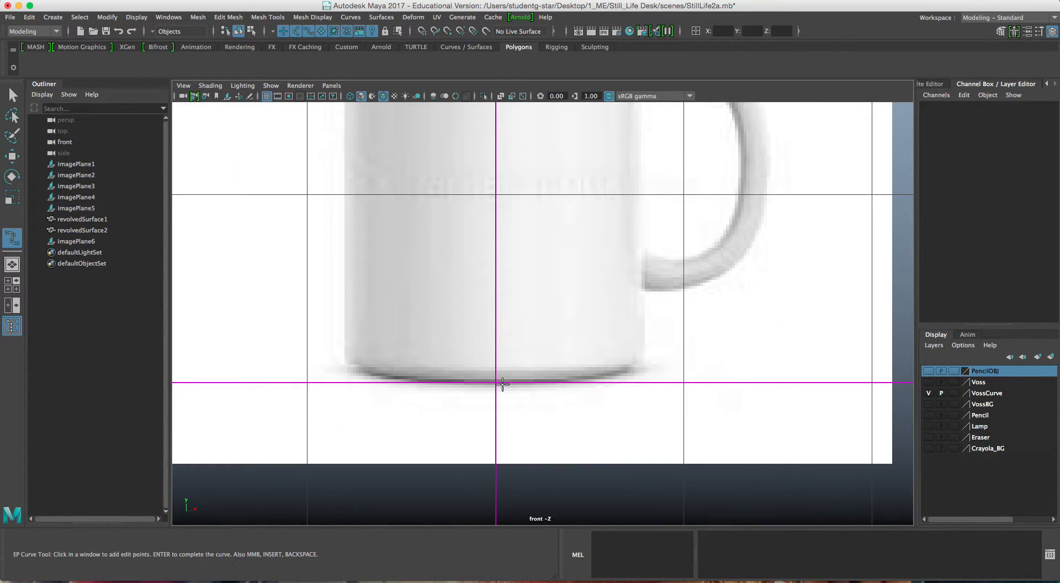
key(x)
click(496, 382)
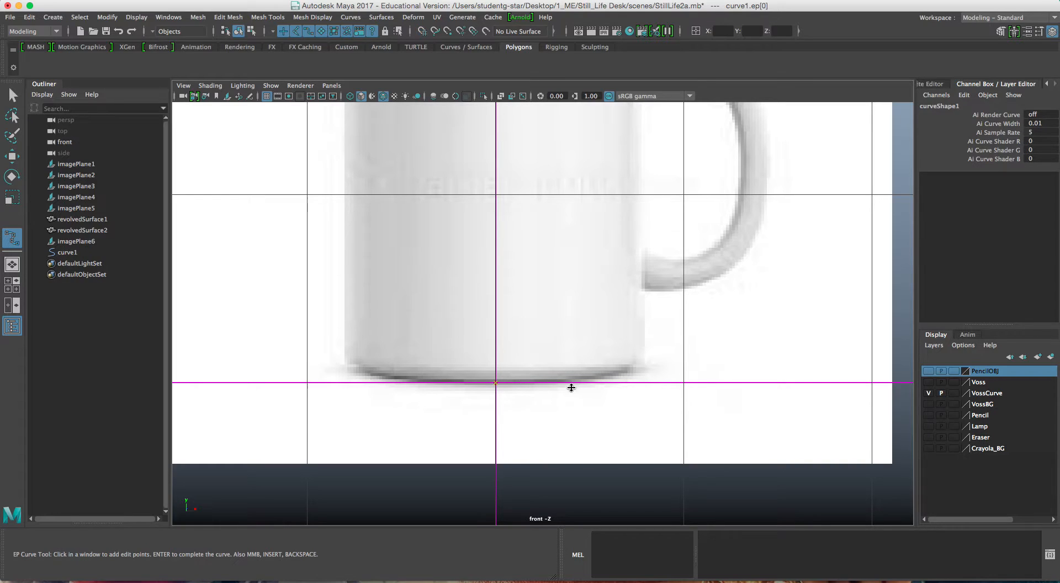
click(618, 381)
drag(616, 381, 618, 381)
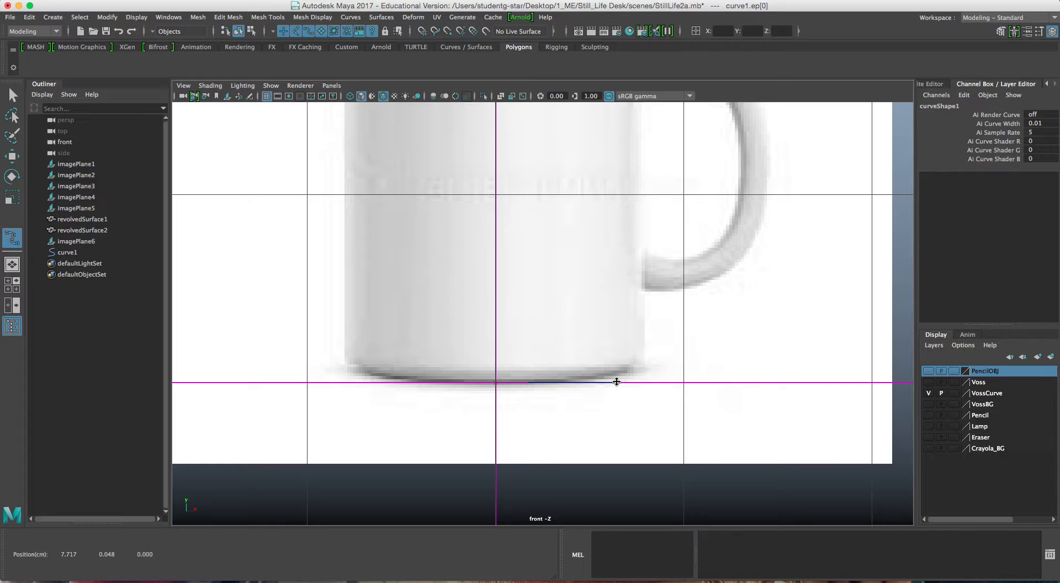
click(637, 374)
click(639, 348)
click(635, 350)
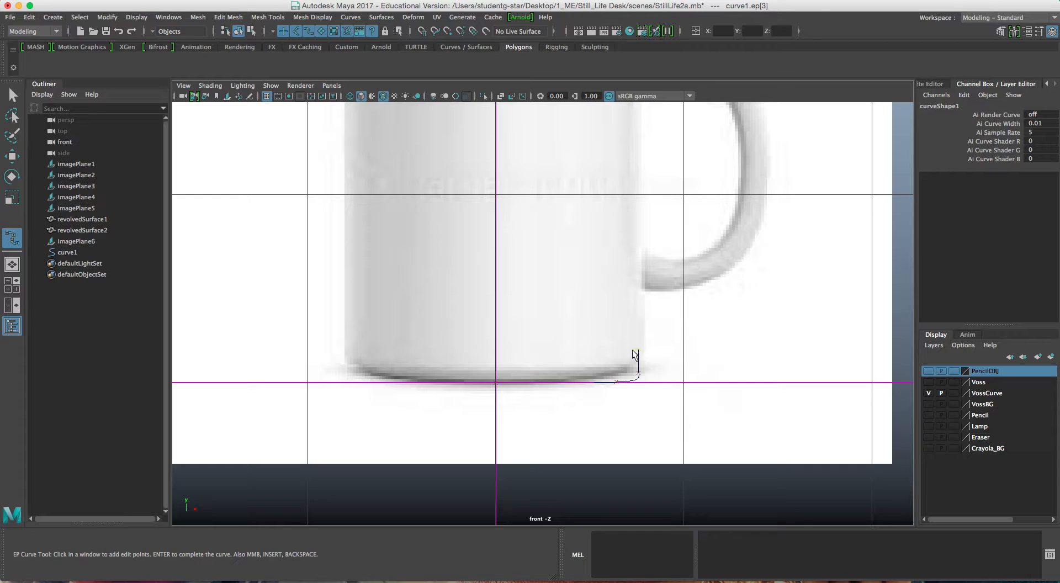
Extend the curve straight up the mug's outer wall and round it over the top of the rim.
alt+middle_drag(640, 301, 629, 442)
click(629, 380)
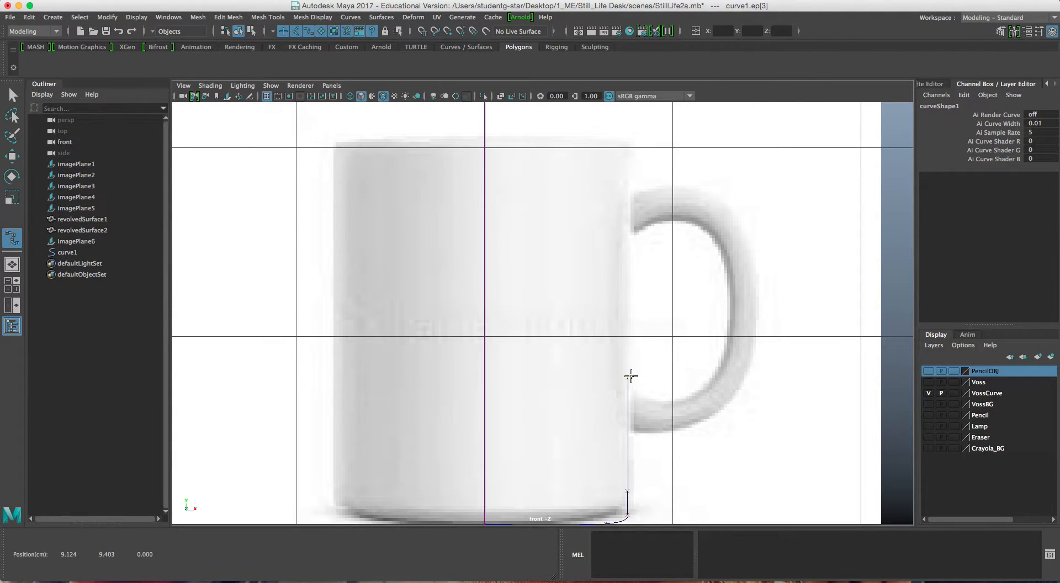
alt+middle_drag(630, 265, 630, 324)
shift+drag(632, 289, 630, 240)
alt+middle_drag(629, 240, 613, 284)
scroll(613, 284, up, 4)
alt+middle_drag(648, 247, 622, 271)
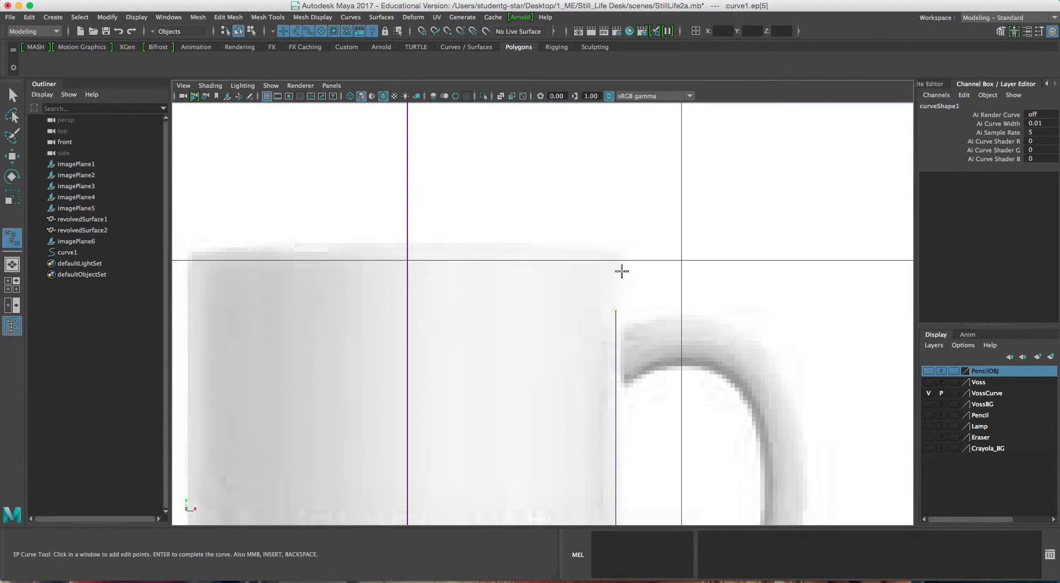
shift+drag(619, 278, 614, 239)
click(613, 241)
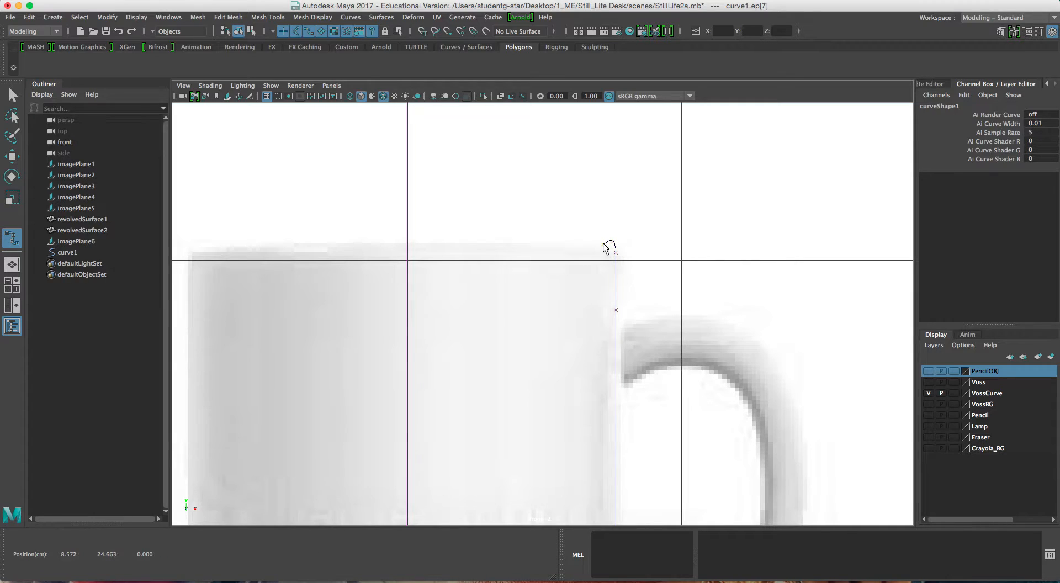
Continue the curve from the rim down the inside of the wall, parallel to the outer wall, to just above the base.
click(601, 307)
middle_drag(601, 304, 603, 258)
click(602, 304)
click(603, 311)
alt+middle_drag(604, 357, 597, 307)
alt+middle_drag(591, 378, 592, 250)
click(598, 282)
alt+middle_drag(601, 348, 606, 275)
alt+middle_drag(604, 372, 604, 336)
click(603, 340)
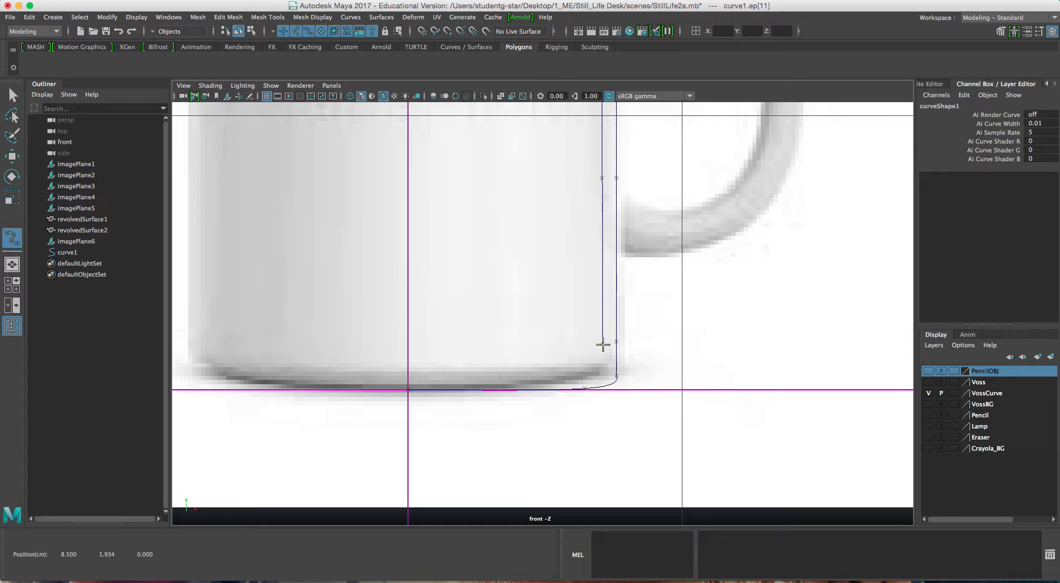
Round the curve through the inner bottom corner, run the inner floor toward the centre axis, and finish the curve.
click(602, 344)
drag(597, 370, 593, 374)
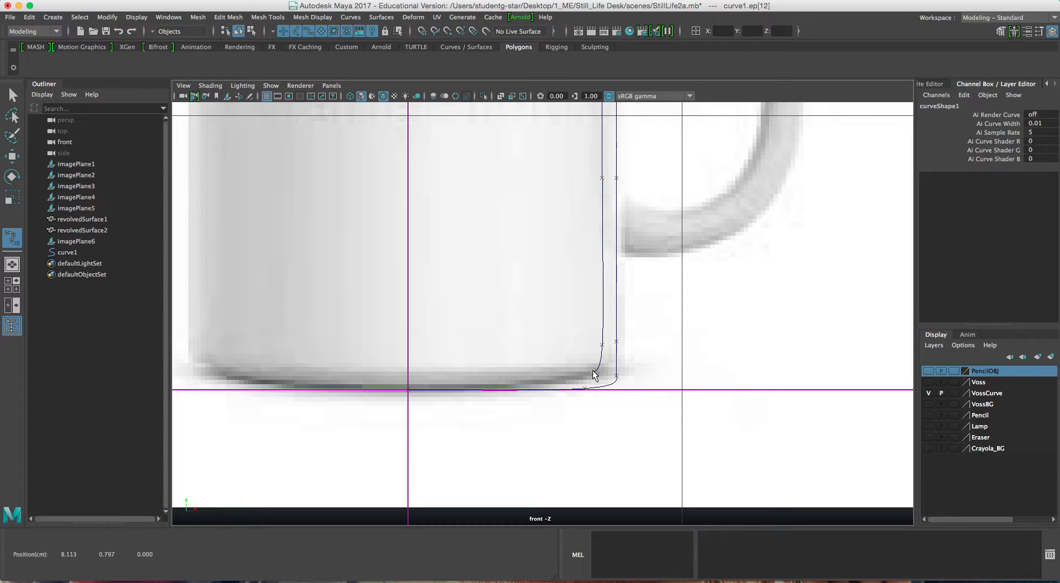
click(561, 374)
click(561, 375)
drag(472, 376, 413, 376)
key(w)
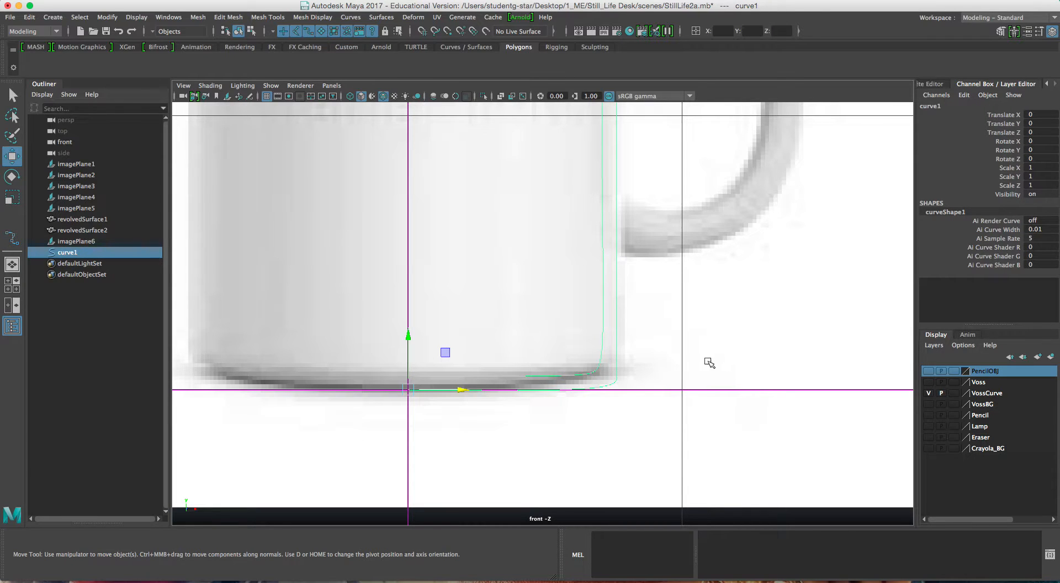
Put the mug image plane on a new display layer named CupBG and hide that layer.
scroll(711, 363, down, 2)
click(859, 317)
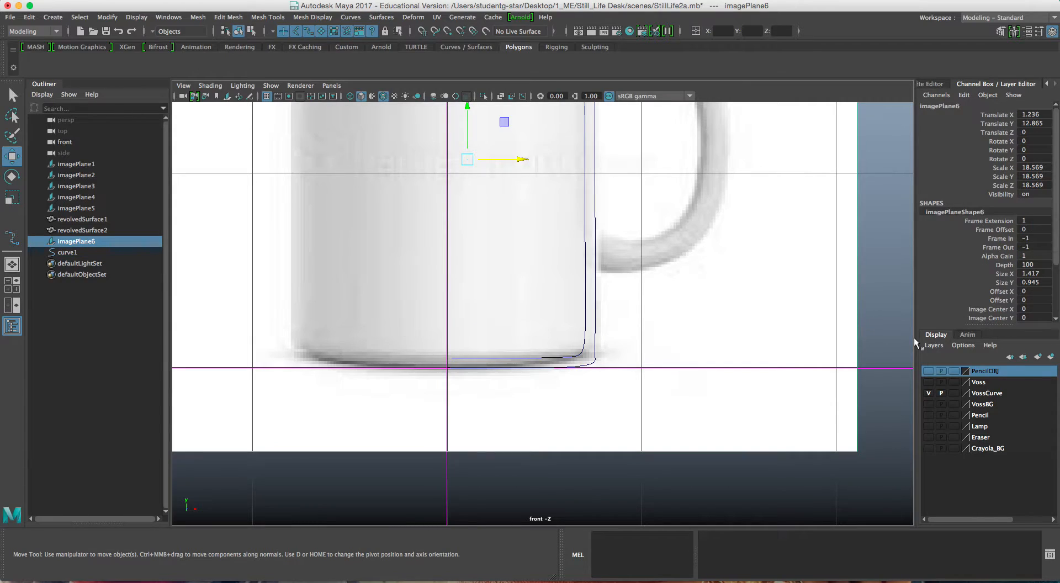
click(1052, 357)
double_click(977, 371)
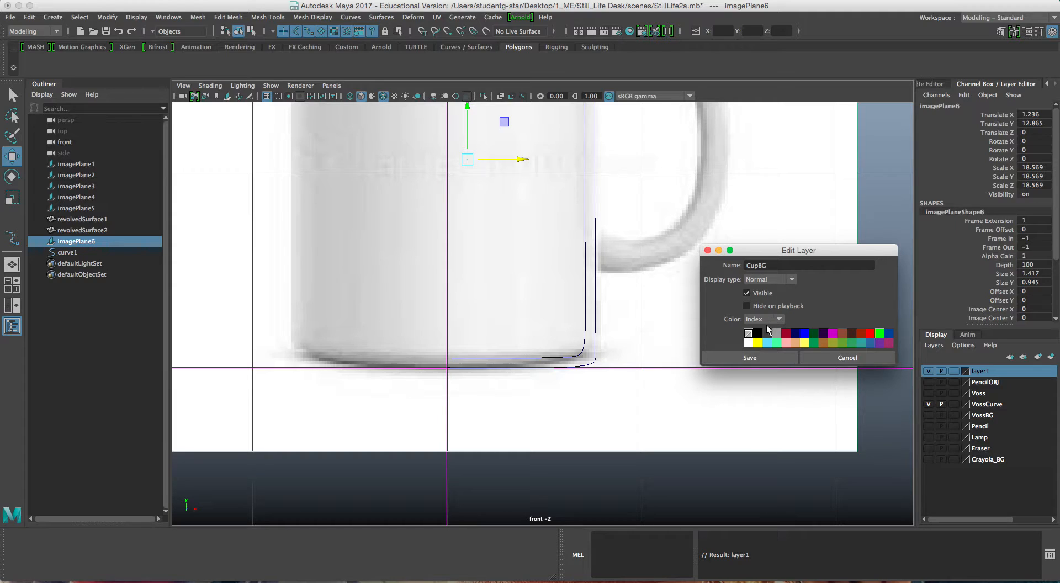
click(754, 357)
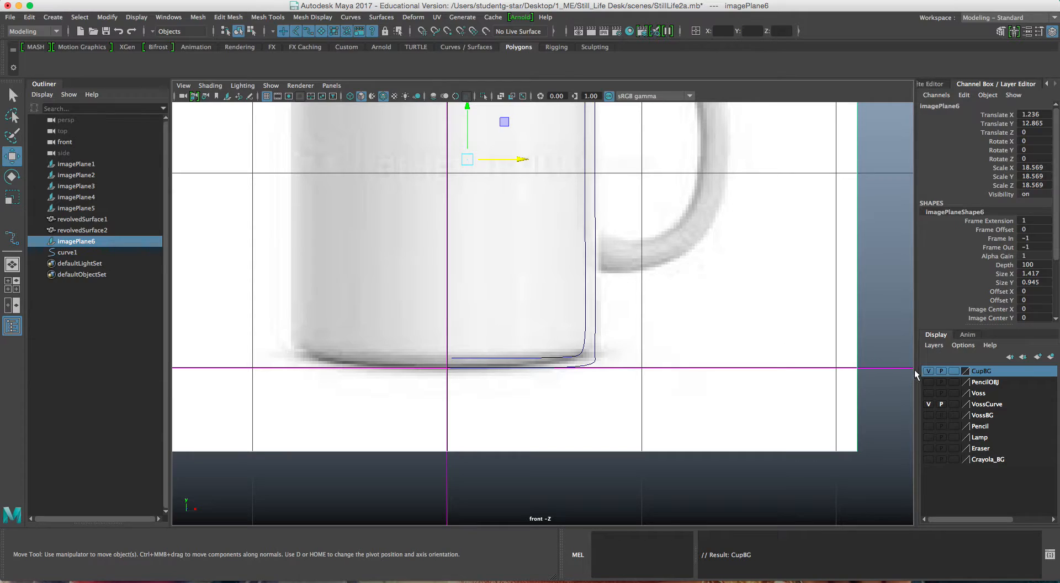
click(928, 371)
Snap the inner floor's end control vertex horizontally onto the centre axis and keep the base's end vertex at the origin.
scroll(497, 374, up, 5)
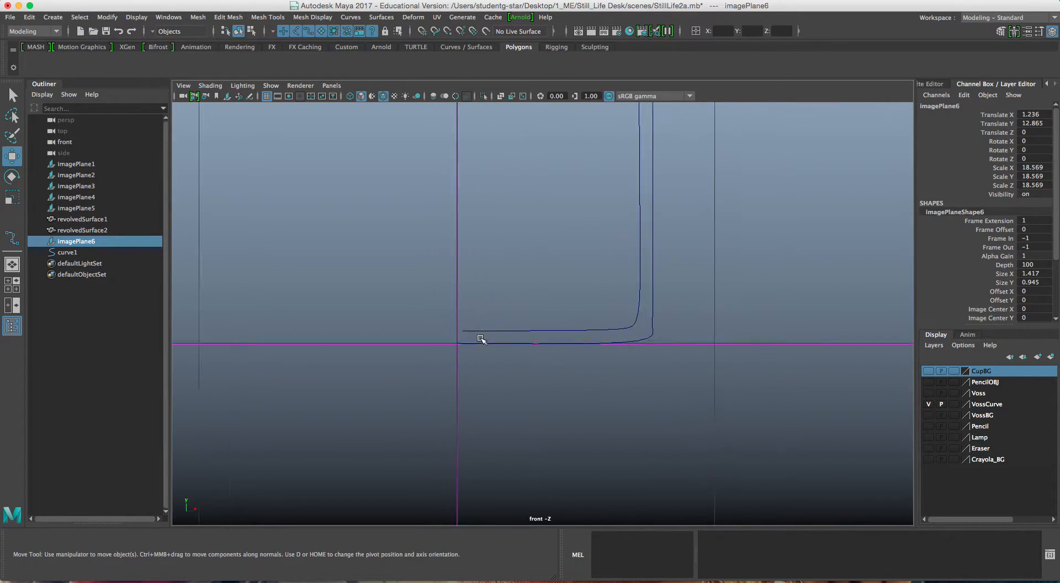
click(487, 333)
scroll(507, 301, up, 2)
right_drag(462, 334, 432, 289)
drag(423, 338, 425, 343)
alt+middle_drag(403, 339, 477, 324)
right_drag(606, 327, 561, 287)
drag(462, 280, 507, 339)
key(x)
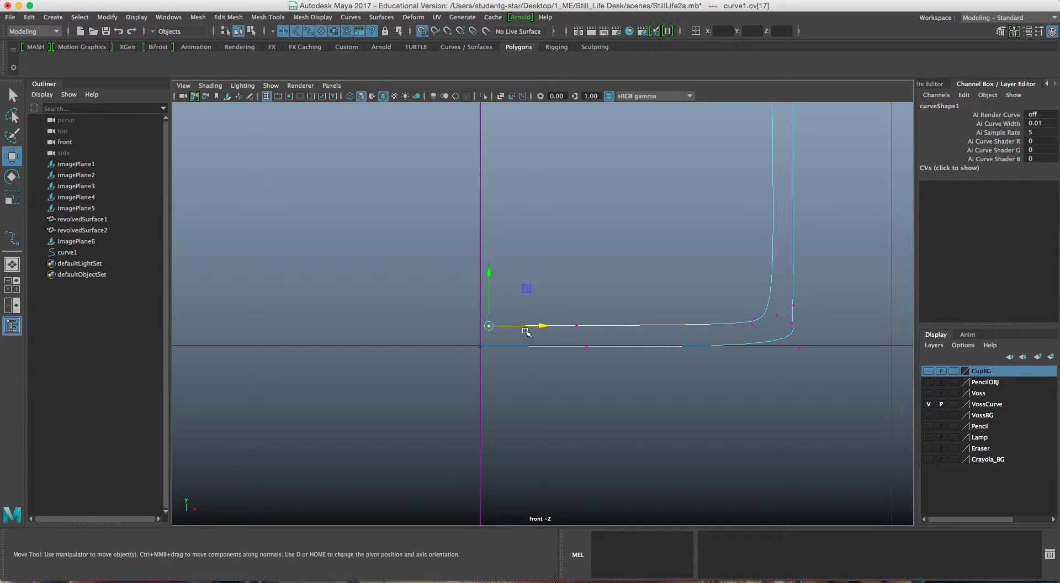
mouse_move(544, 327)
mouse_down()
mouse_move(489, 331)
mouse_move(540, 347)
mouse_up()
click(480, 346)
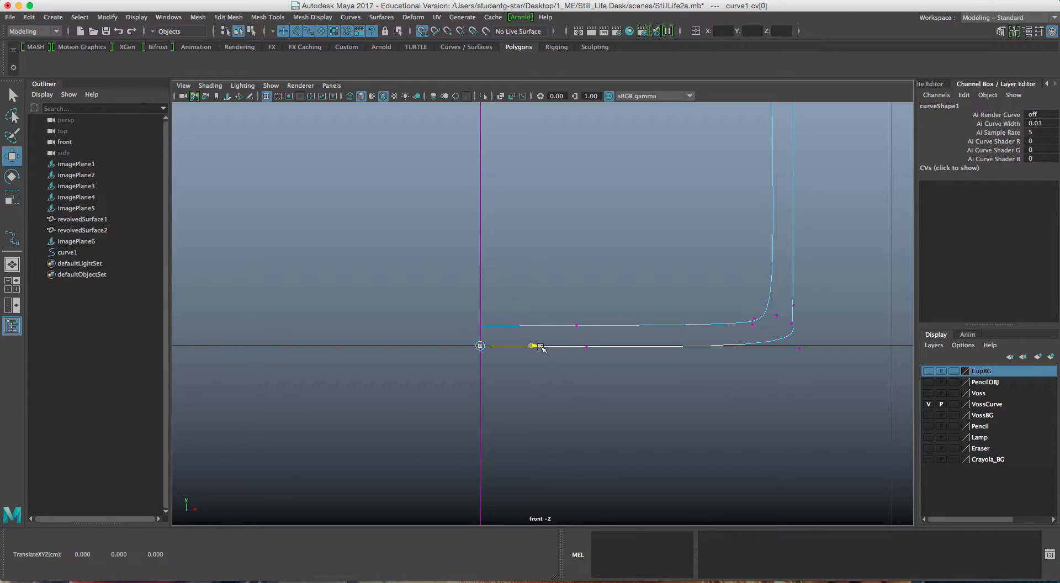
Move the control vertex in the middle of the inner floor outward along the floor line.
click(583, 325)
click(642, 328)
drag(642, 327, 651, 326)
Smooth the inner bottom corner by raising its upper control vertex and moving the corner vertex outward.
alt+middle_drag(735, 318, 602, 321)
scroll(603, 321, up, 5)
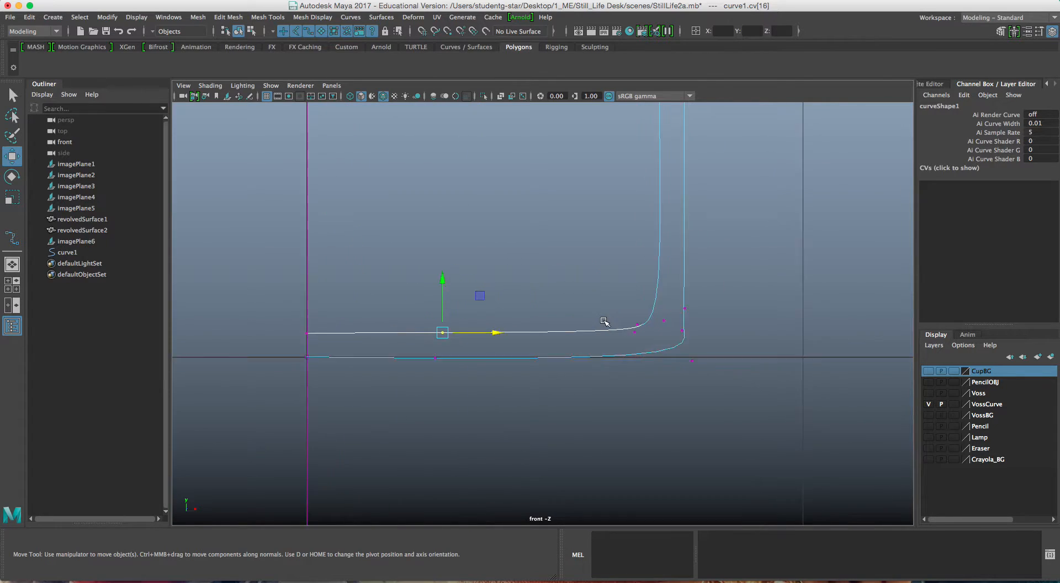
alt+middle_drag(680, 326, 556, 316)
scroll(574, 299, up, 5)
scroll(556, 316, up, 3)
scroll(557, 316, up, 1)
drag(555, 251, 582, 298)
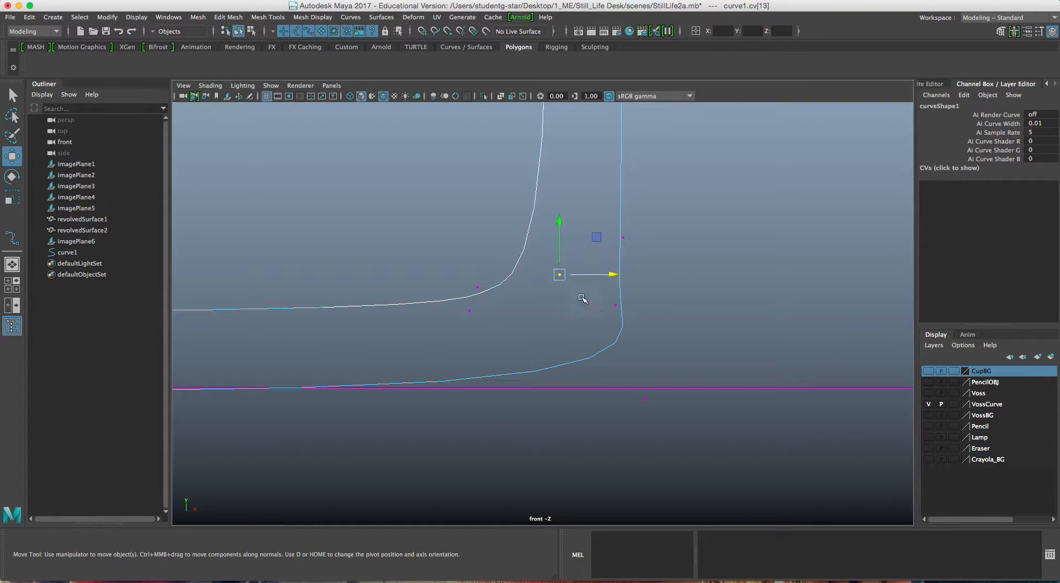
drag(520, 235, 573, 289)
drag(562, 274, 567, 222)
drag(449, 267, 521, 287)
Reshape the outer bottom corner by moving its two control vertices to about X 8.46, Y -0.09 and X 9.08, Y 0.10.
drag(572, 360, 589, 398)
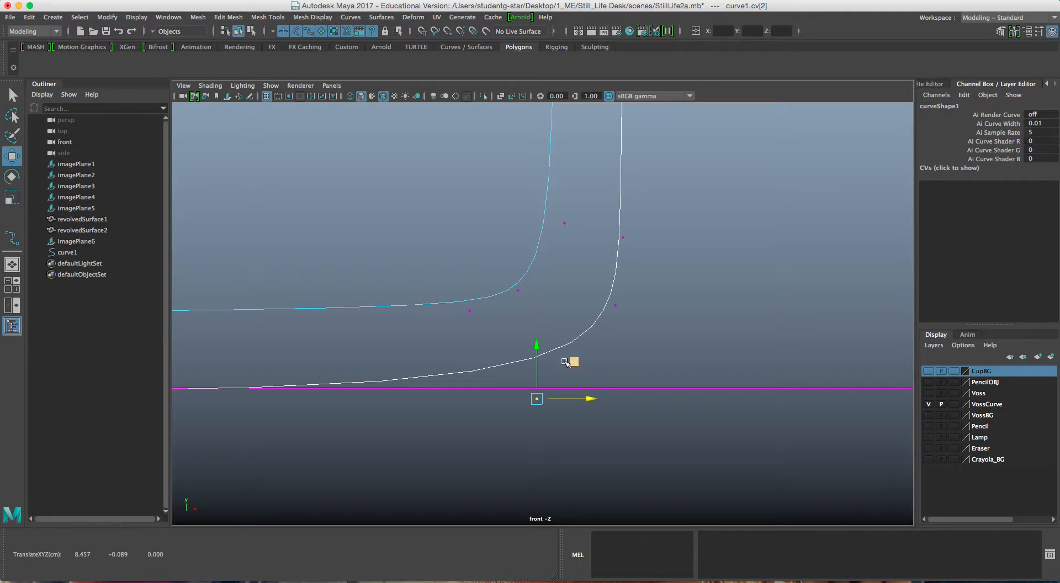
alt+middle_drag(571, 350, 613, 348)
drag(652, 299, 653, 299)
drag(660, 253, 657, 322)
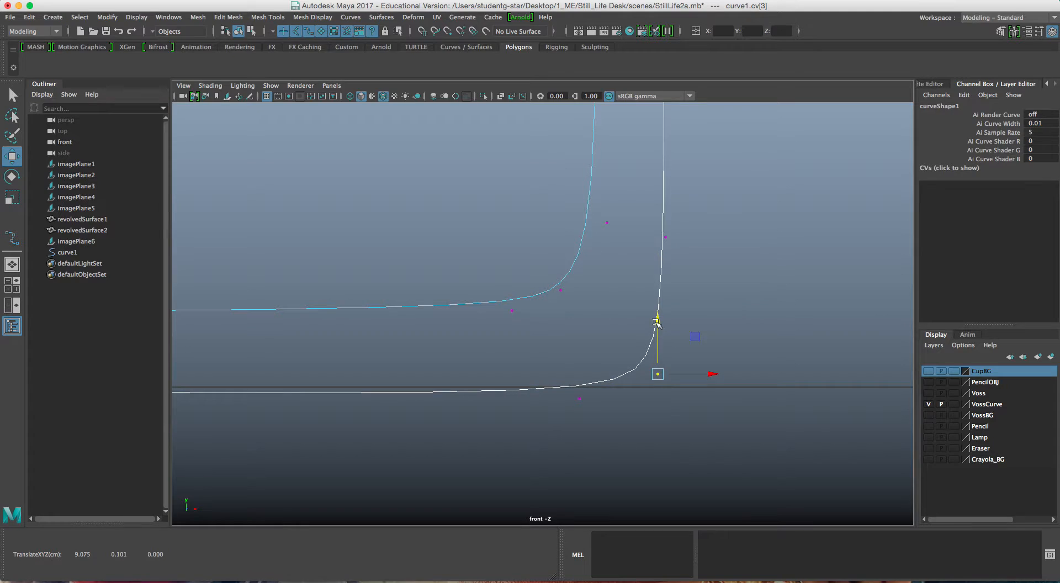
Raise the two control vertices nearest the centre of the cup's underside to hollow out the base slightly.
alt+right_drag(656, 322, 498, 402)
alt+middle_drag(498, 401, 622, 381)
drag(325, 319, 386, 367)
alt+middle_drag(386, 367, 446, 379)
drag(412, 287, 429, 266)
click(219, 343)
drag(219, 288, 227, 272)
alt+middle_drag(467, 306, 396, 331)
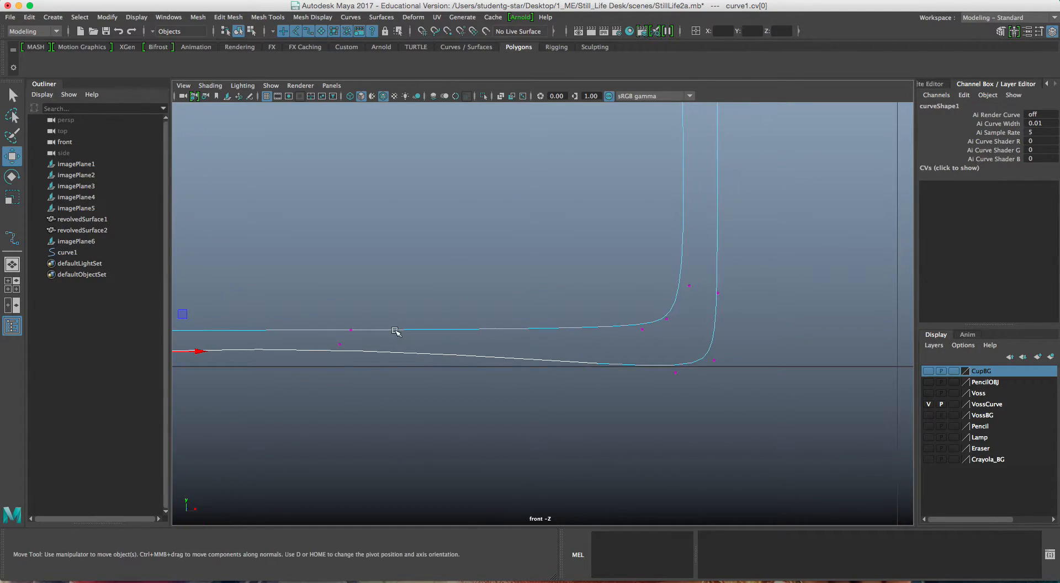
alt+middle_drag(222, 366, 323, 355)
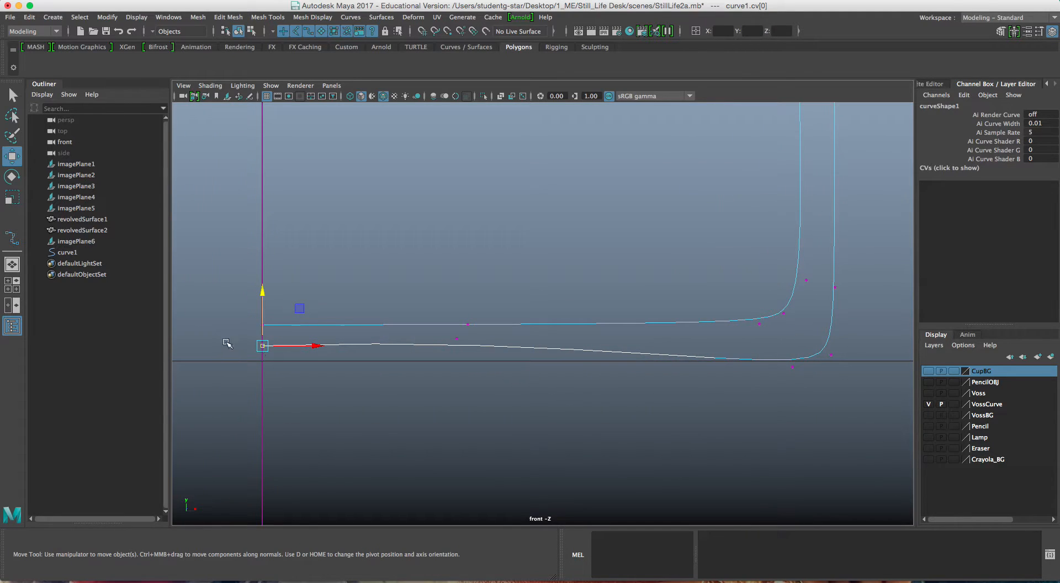
Nudge the control vertex at the inner bottom corner slightly outward and up to refine its rounding.
alt+middle_drag(765, 328, 608, 379)
click(629, 362)
click(632, 363)
drag(632, 363, 636, 361)
Pull the upper inner control vertex at the rim down into the inner wall to remove the kink below the lip.
scroll(698, 239, down, 7)
scroll(698, 238, up, 1)
alt+middle_drag(675, 236, 657, 415)
drag(555, 261, 631, 297)
alt+middle_drag(617, 256, 609, 389)
alt+middle_drag(607, 232, 593, 412)
alt+middle_drag(594, 195, 590, 266)
alt+middle_drag(591, 97, 597, 297)
alt+middle_drag(594, 168, 587, 301)
scroll(594, 268, up, 3)
scroll(587, 308, up, 2)
scroll(560, 326, up, 1)
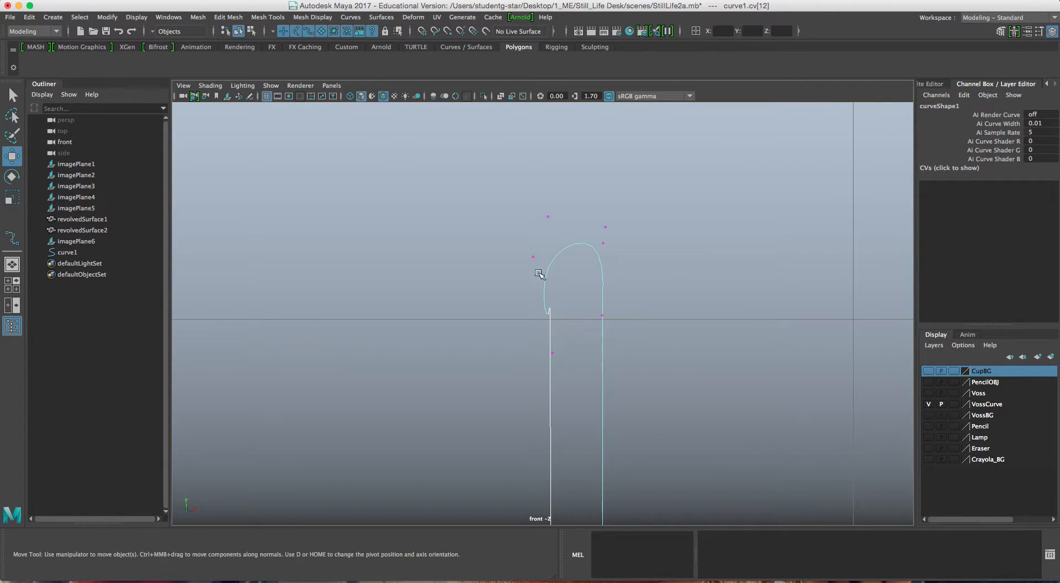
drag(555, 247, 556, 247)
scroll(554, 347, up, 3)
alt+middle_drag(568, 291, 553, 332)
drag(545, 140, 535, 359)
Reposition the inner wall's control vertices vertically below the rim and raise the inner lip vertex to straighten the inside edge.
alt+middle_drag(537, 375, 545, 279)
drag(563, 293, 468, 275)
key(super+z)
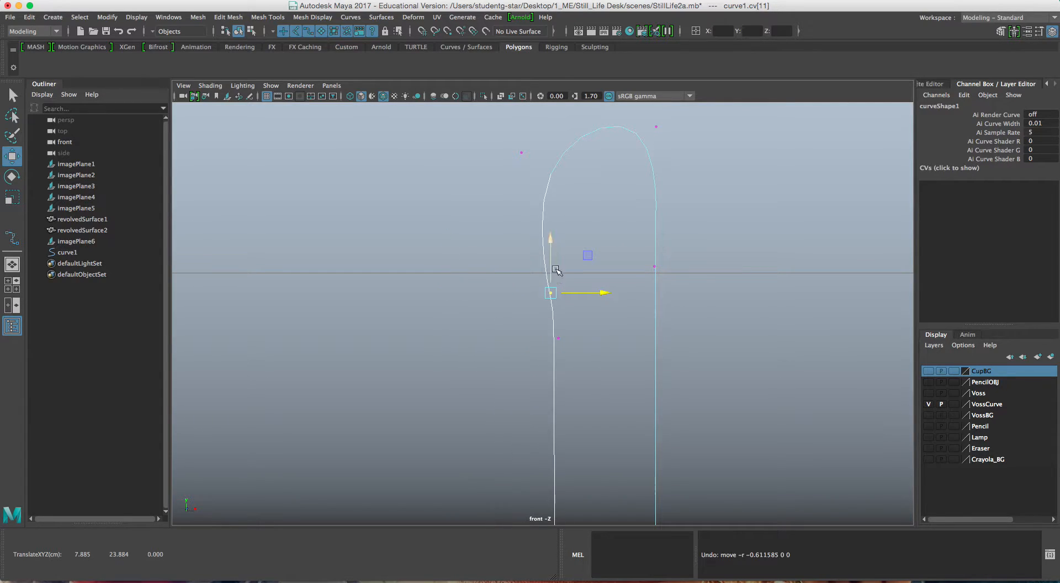
drag(552, 239, 550, 345)
drag(540, 304, 584, 347)
drag(566, 279, 566, 205)
drag(511, 146, 605, 154)
alt+middle_drag(606, 152, 585, 305)
drag(535, 257, 535, 223)
Adjust the outer lip's control vertex and space out the outer wall vertices below it to even the rim's curvature.
click(637, 248)
mouse_move(684, 247)
mouse_down()
mouse_move(672, 246)
mouse_move(689, 247)
mouse_up()
drag(642, 211, 642, 235)
click(635, 280)
drag(635, 280, 637, 468)
alt+middle_drag(649, 436, 647, 408)
click(634, 391)
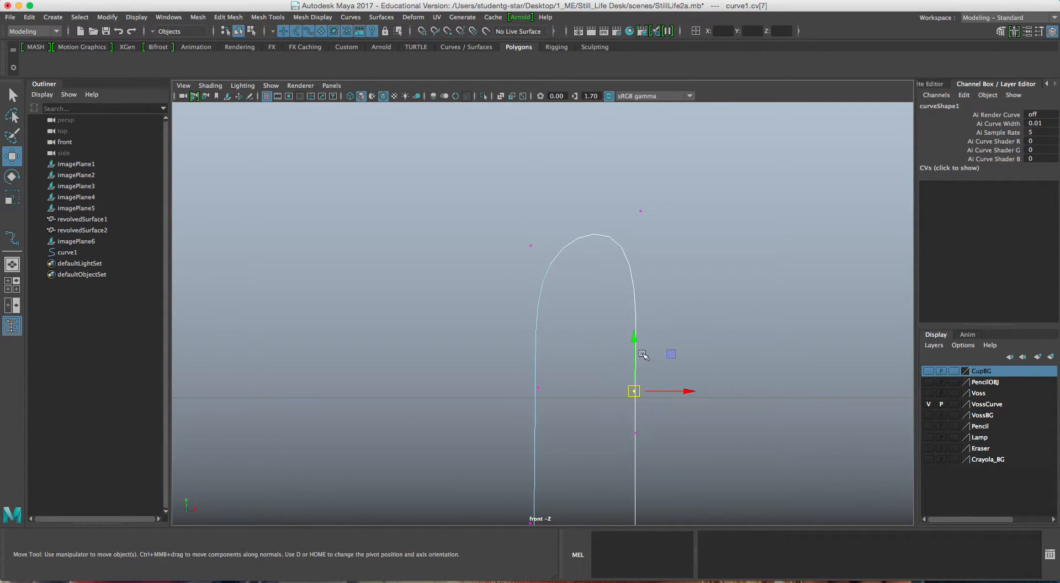
drag(636, 337, 639, 312)
Round the rim evenly by raising the upper outer-wall vertex and moving the outer lip vertex to about X 9.07, Y 24.94.
click(641, 211)
drag(605, 308, 663, 374)
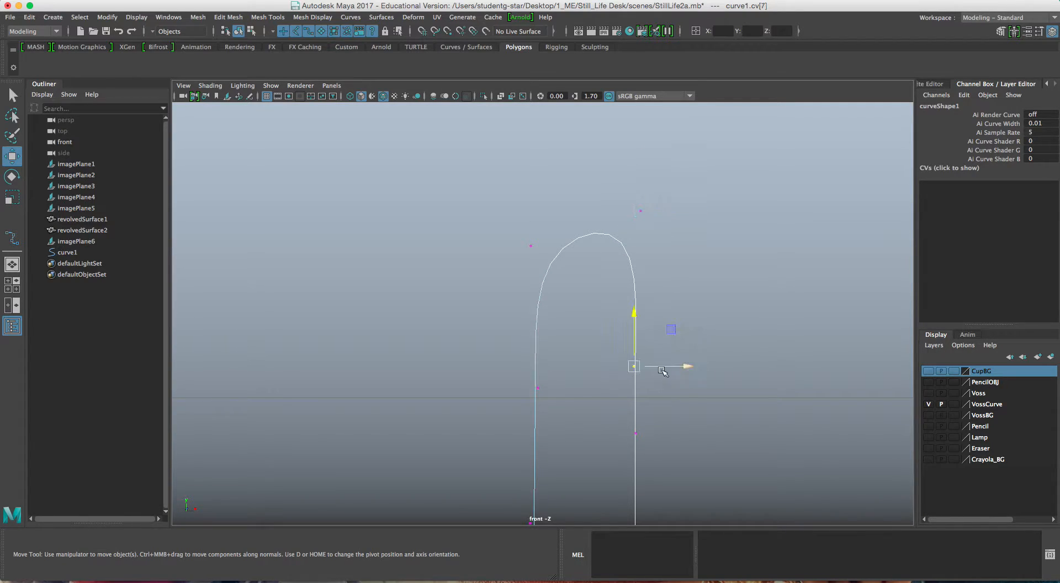
drag(643, 311, 644, 287)
click(640, 211)
drag(675, 215, 657, 214)
drag(625, 159, 625, 183)
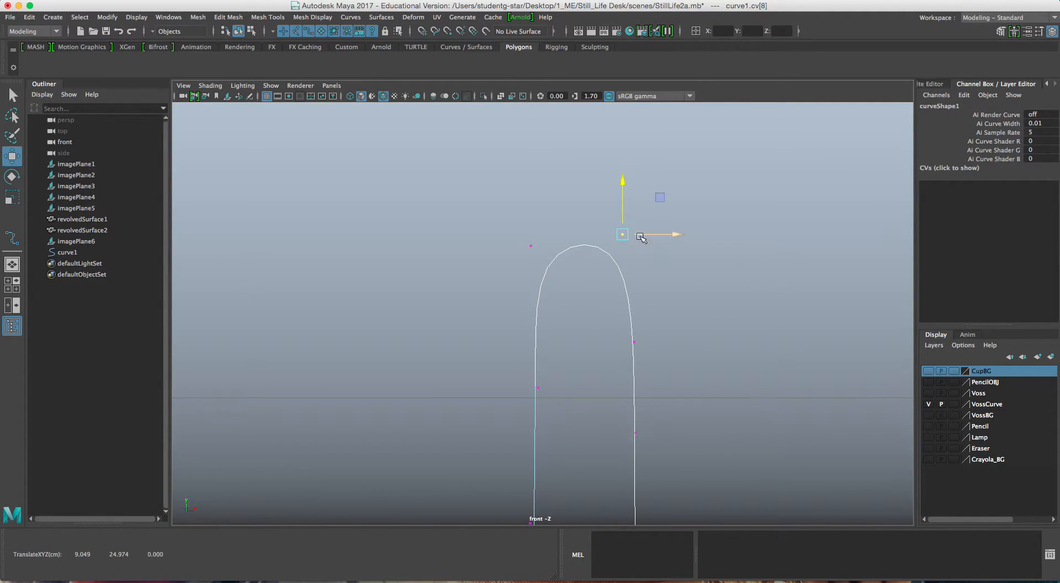
drag(651, 236, 654, 235)
drag(629, 180, 627, 189)
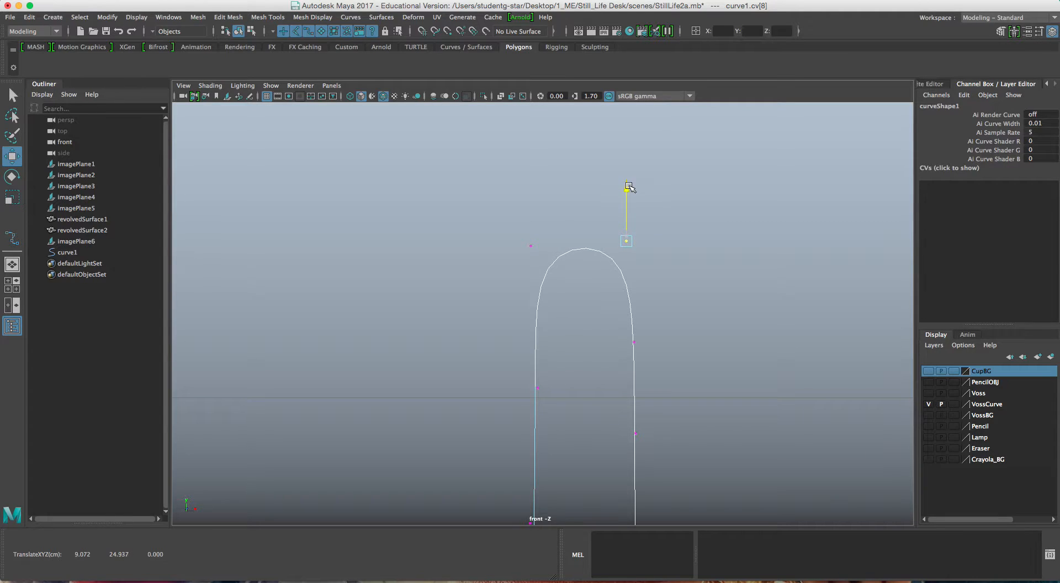
Thicken the cup wall by moving all outer-wall control vertices outward to about X 9.76.
scroll(623, 263, up, 15)
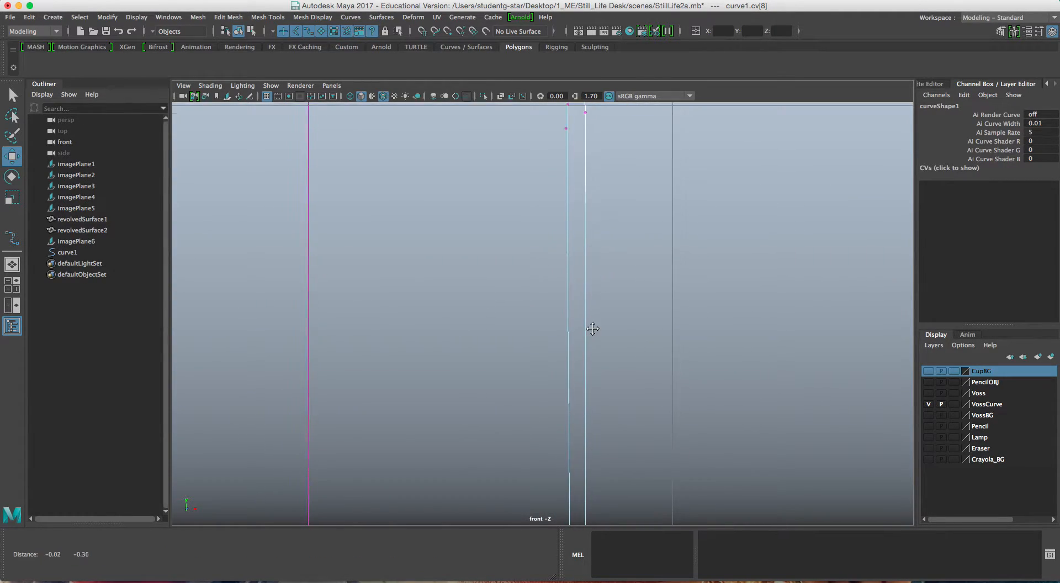
scroll(588, 277, down, 8)
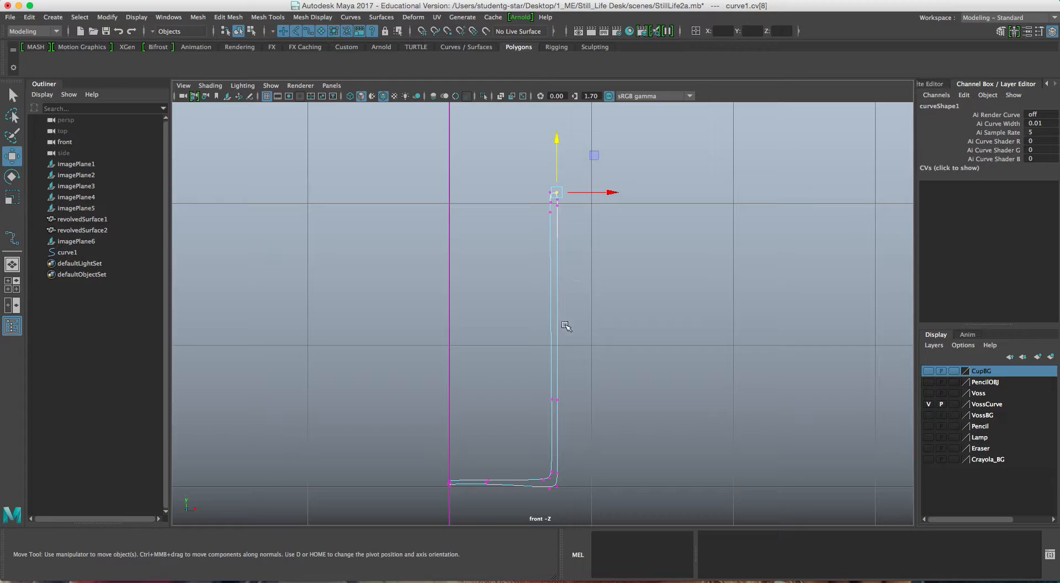
drag(555, 392, 596, 504)
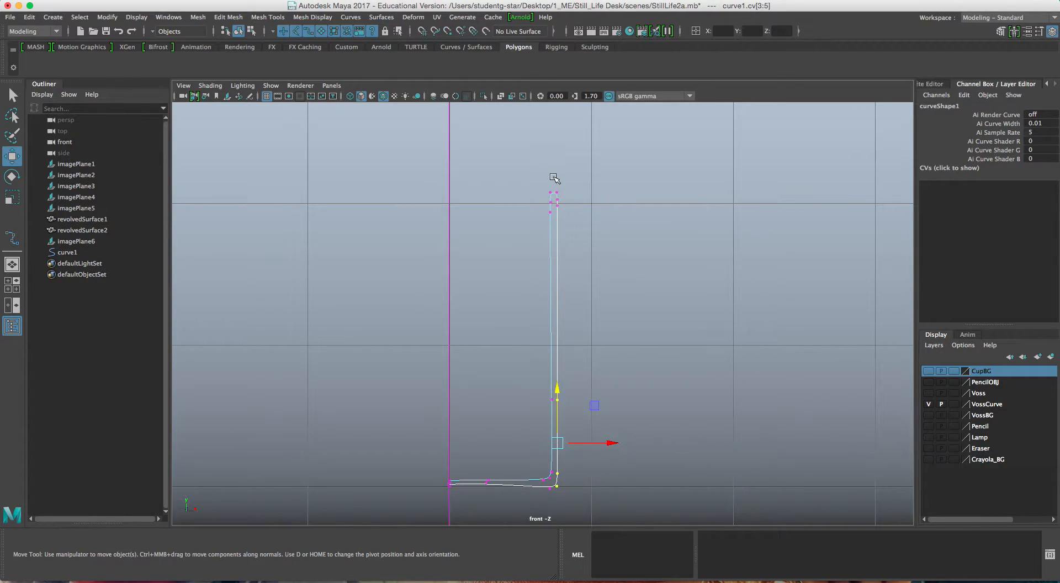
shift+drag(577, 206, 578, 206)
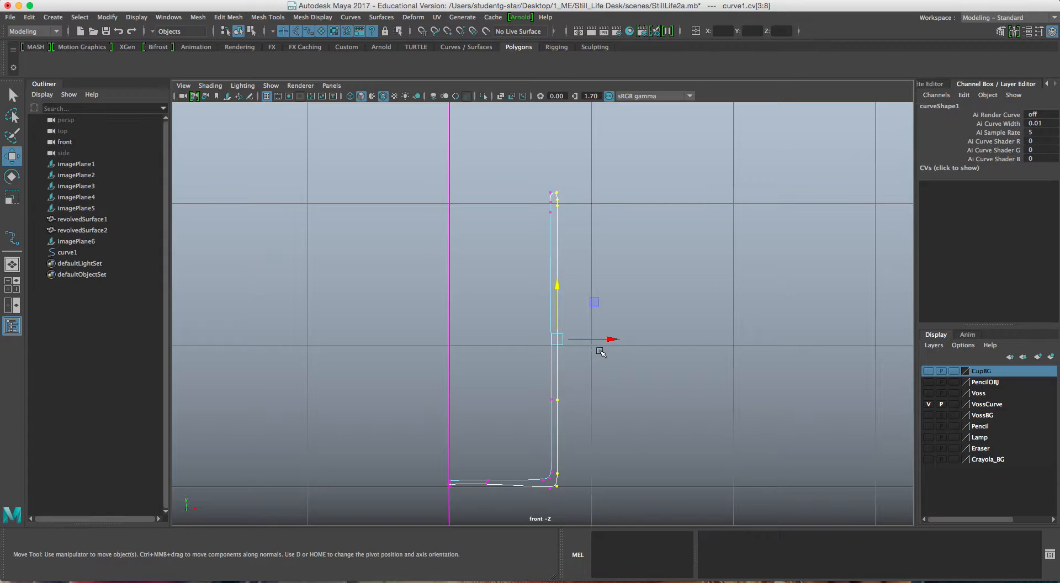
drag(611, 339, 623, 342)
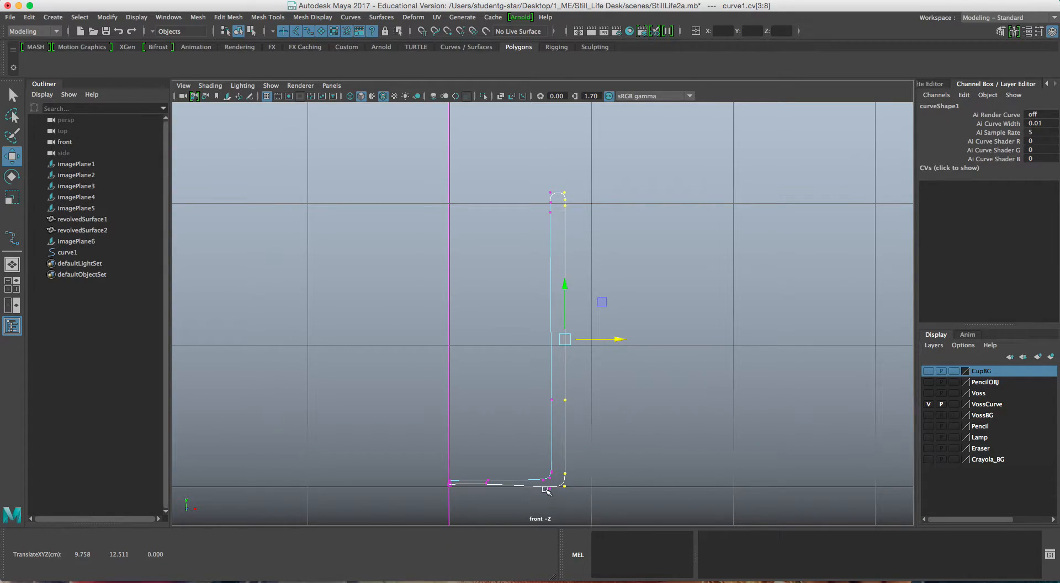
Raise the inner floor's control vertices slightly to thicken the cup base, and return the curve to object mode.
drag(438, 465, 530, 480)
drag(529, 482, 556, 482)
drag(500, 426, 501, 422)
right_drag(552, 306, 581, 270)
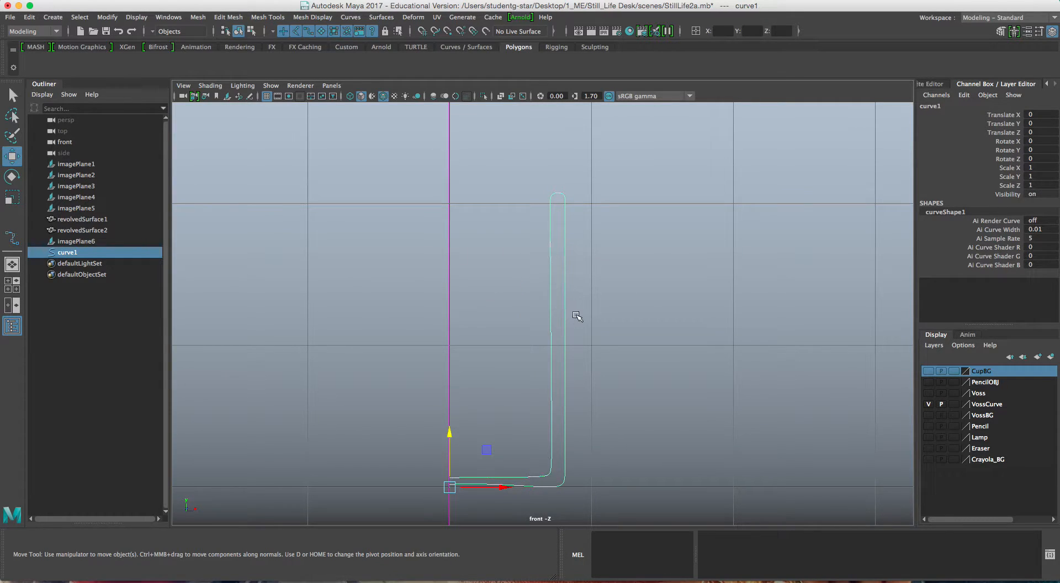
Examine the profile curve's base and where its ends meet the centre axis, against different viewport backgrounds.
alt+middle_drag(542, 367, 587, 173)
scroll(563, 260, up, 5)
alt+middle_drag(409, 298, 452, 395)
scroll(453, 399, up, 3)
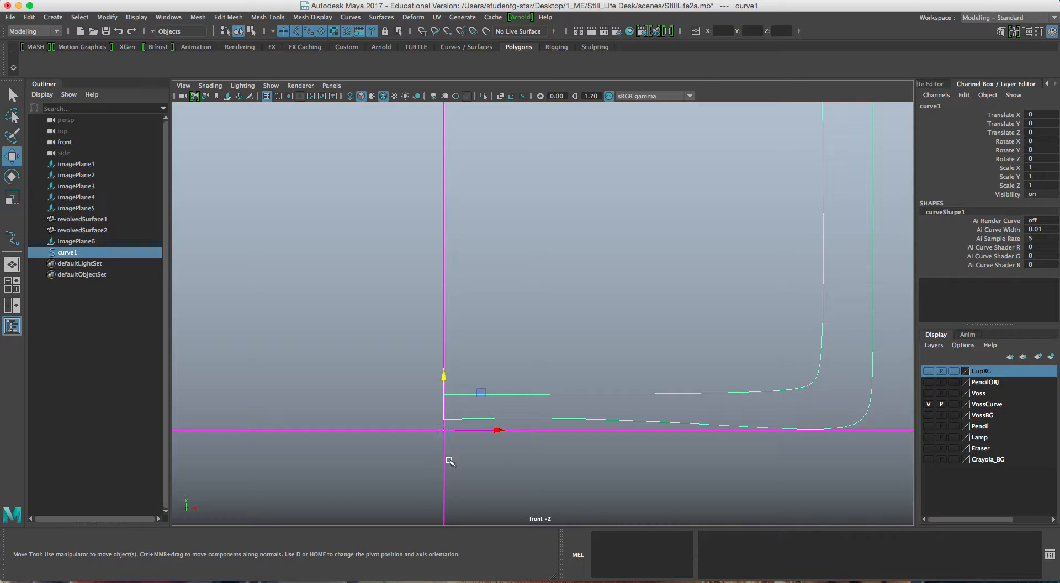
scroll(465, 380, down, 6)
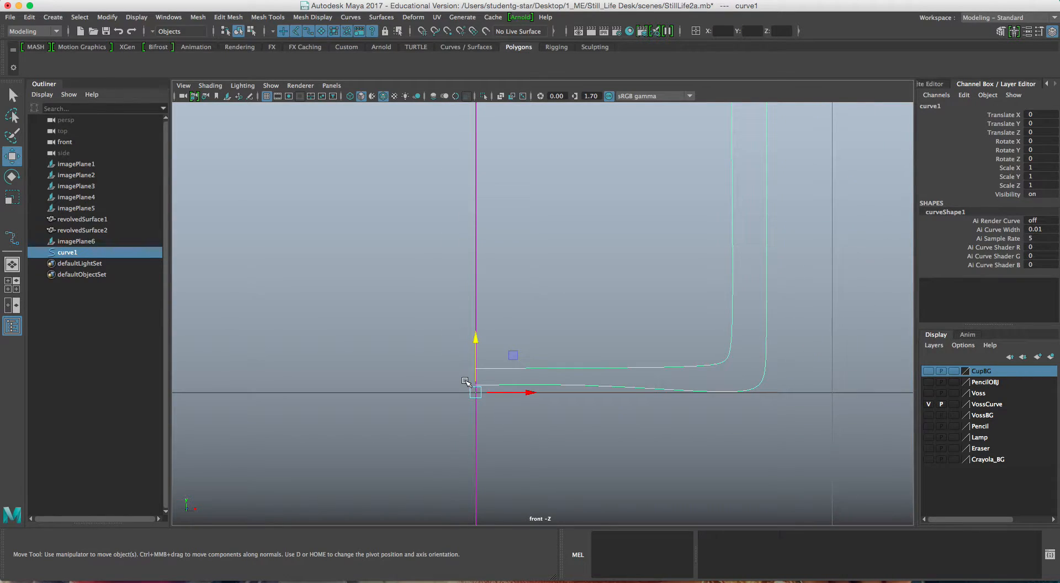
alt+middle_drag(525, 259, 537, 297)
key(alt+b)
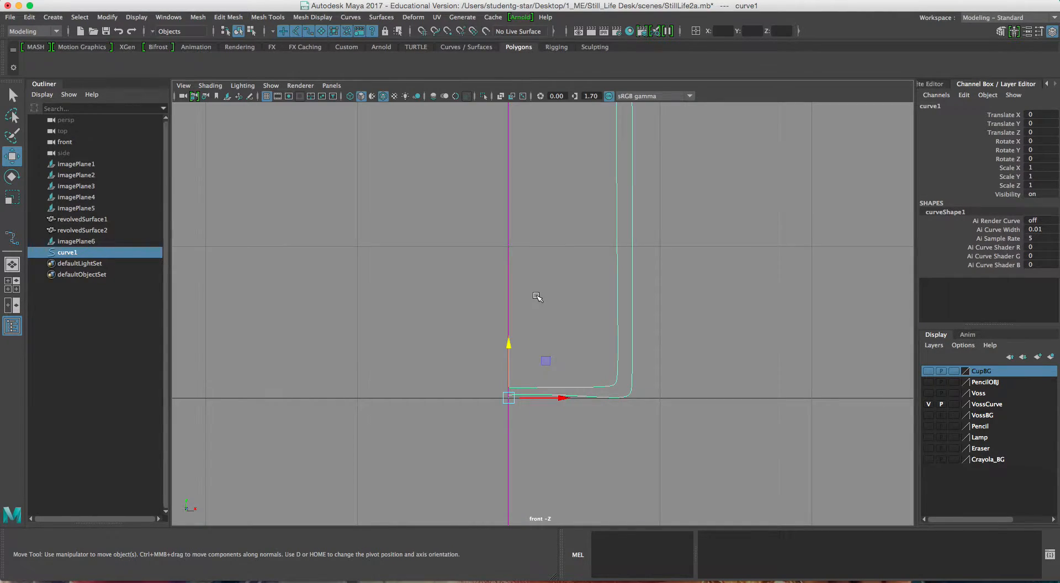
key(alt+b)
key(alt+b)
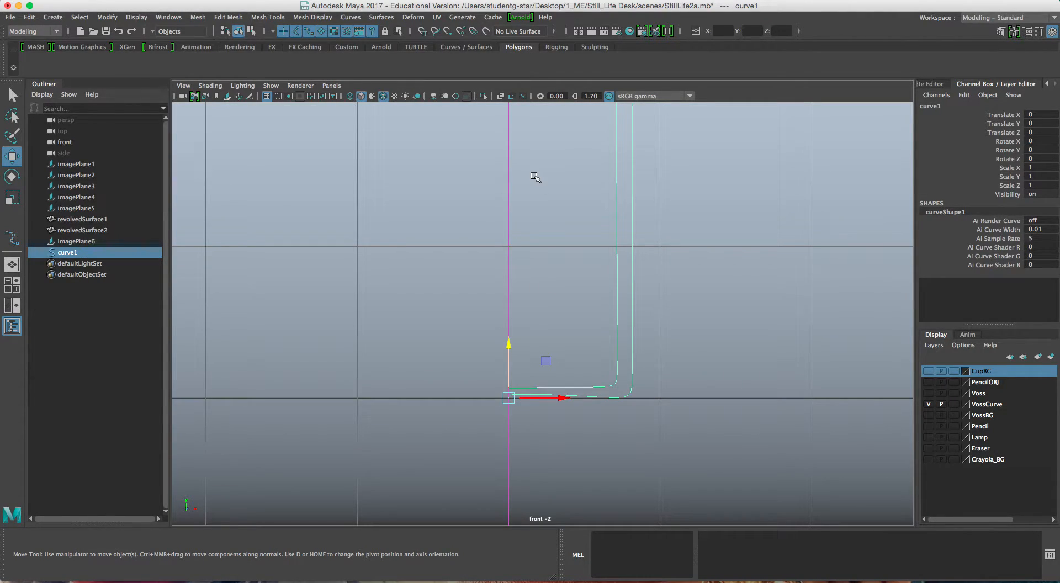
Open the Revolve options for the profile curve and reset them to their defaults.
click(394, 18)
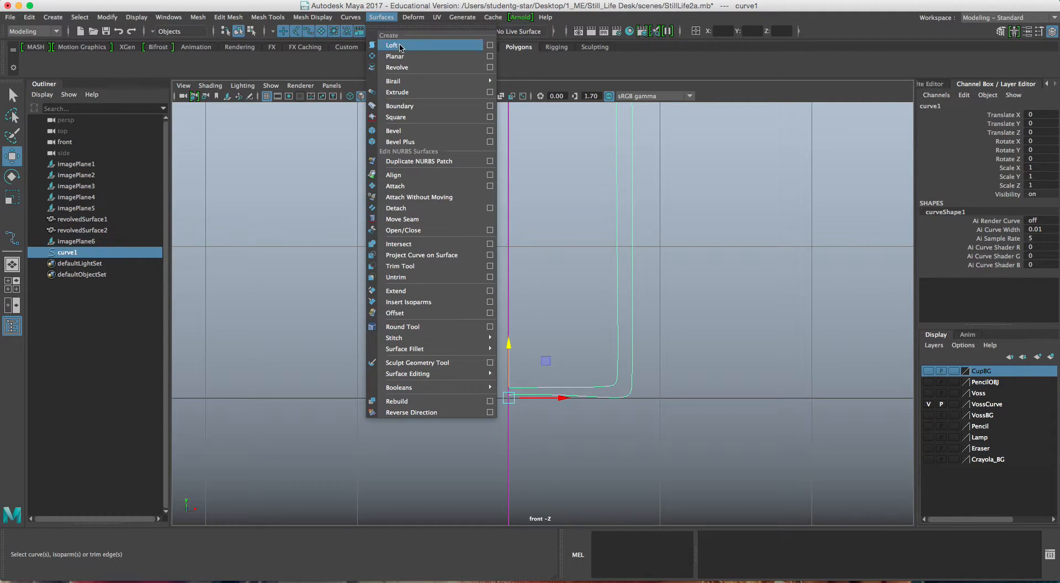
click(490, 71)
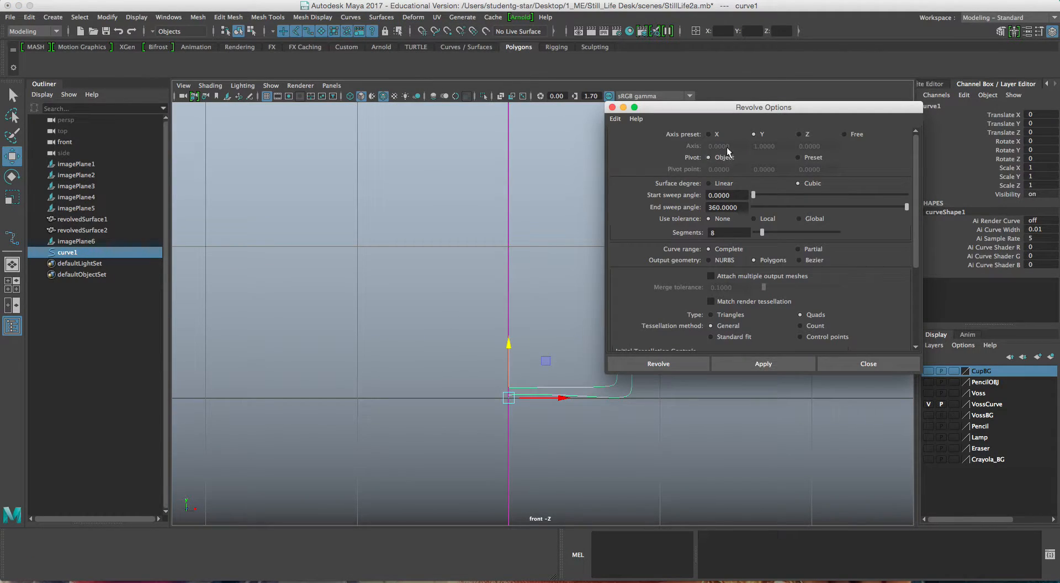
click(614, 118)
click(635, 137)
click(612, 120)
click(641, 141)
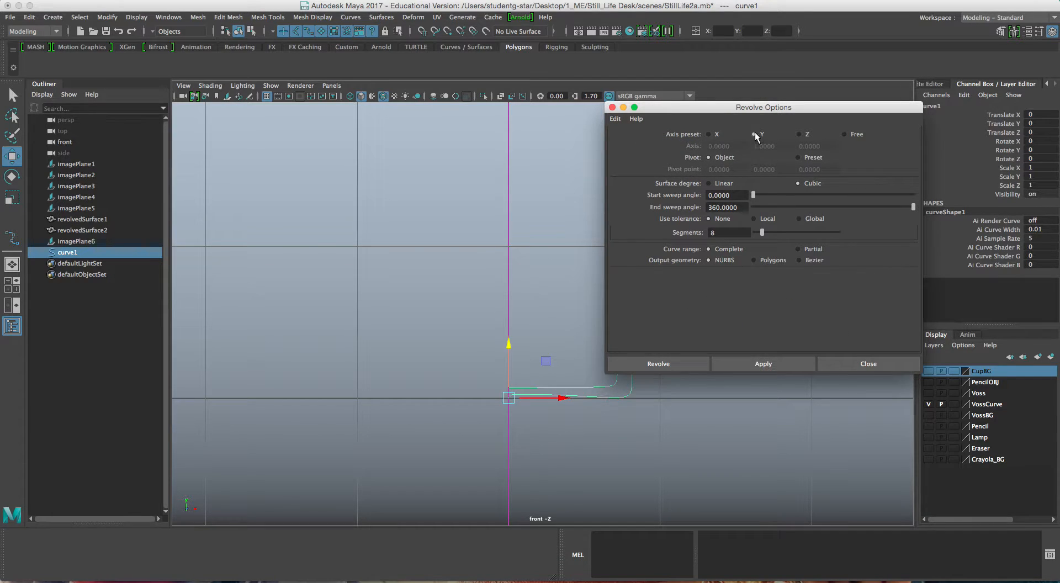
drag(679, 104, 652, 101)
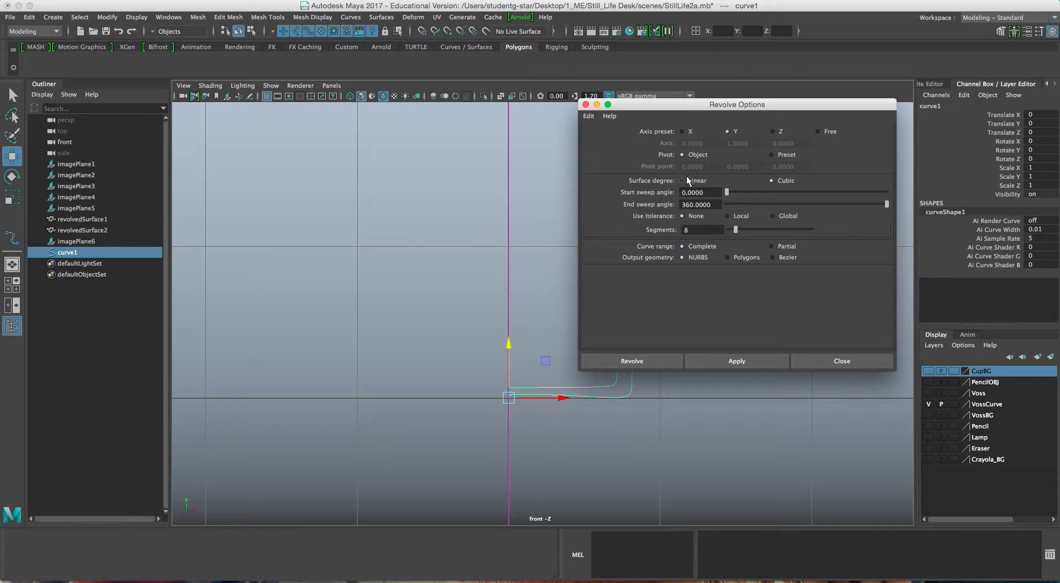
click(589, 116)
click(644, 111)
Set the revolve output geometry to Polygons with Quads and the General tessellation method.
drag(710, 108, 660, 77)
click(677, 226)
click(721, 282)
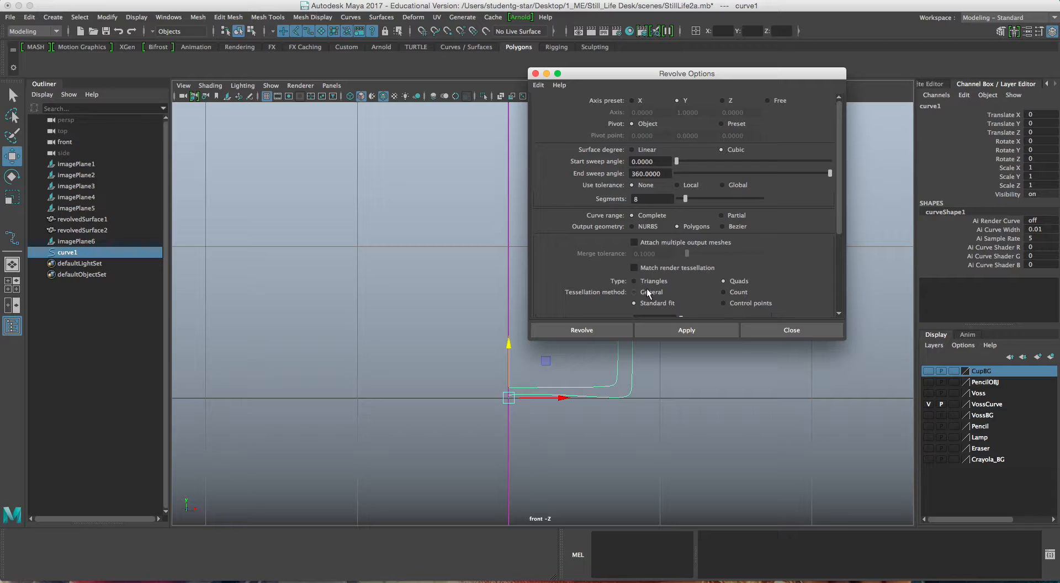
drag(845, 348, 868, 513)
drag(734, 77, 767, 30)
Set U and V types to Per span # of iso params with a number of 2 each, and revolve the curve into a cup.
click(764, 280)
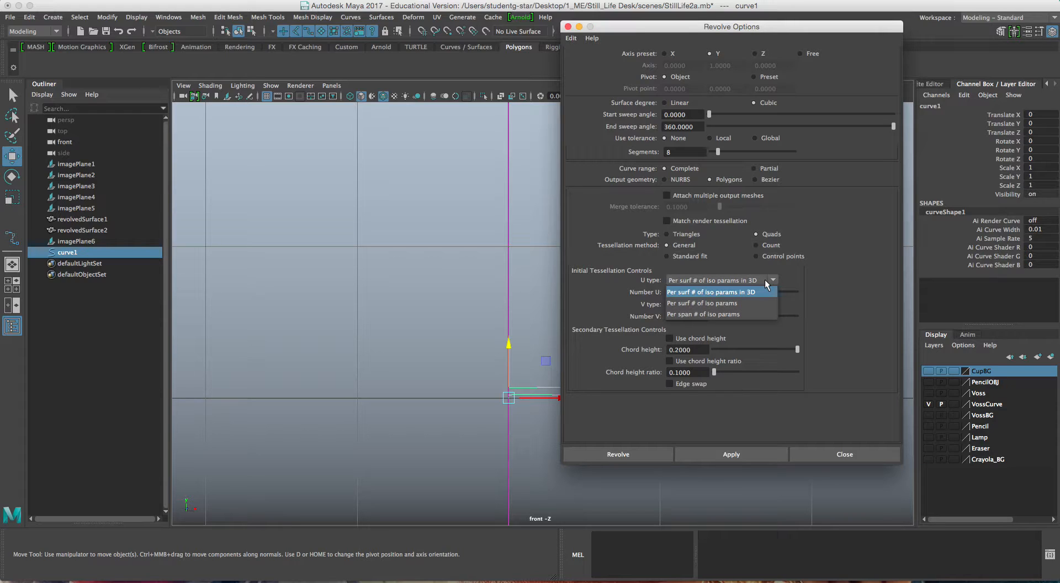
click(705, 314)
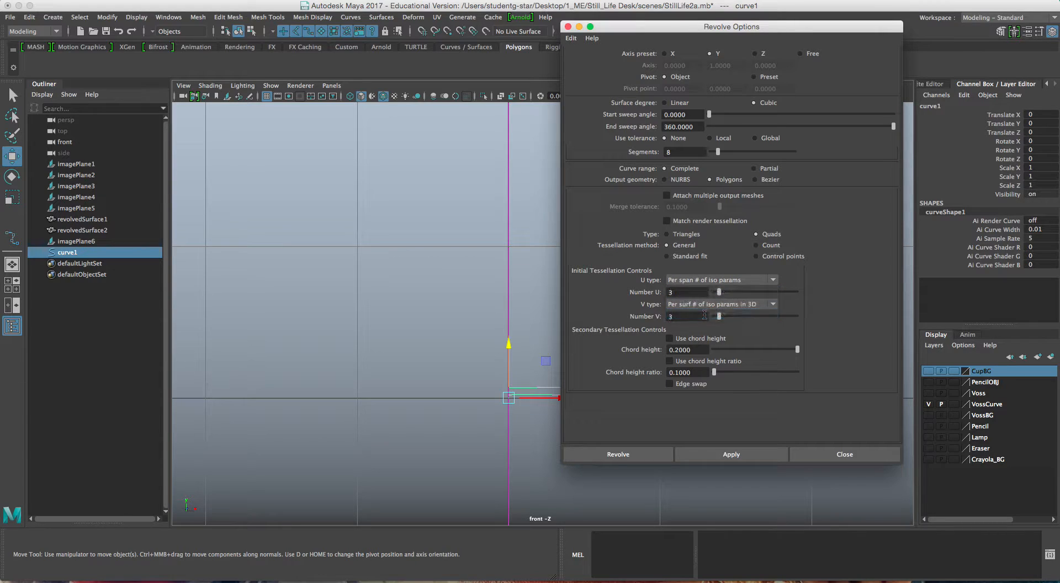
click(690, 305)
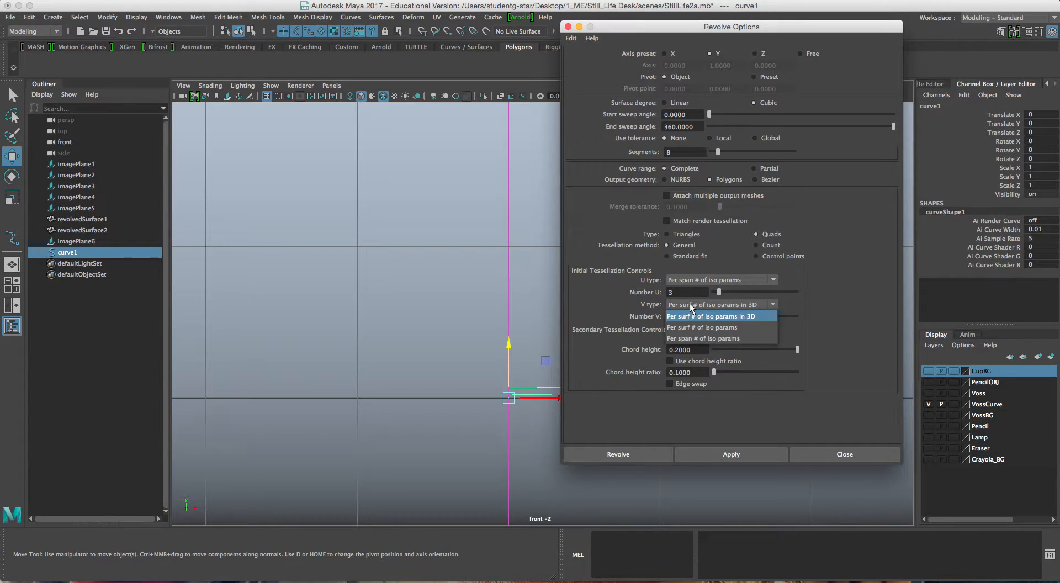
click(688, 340)
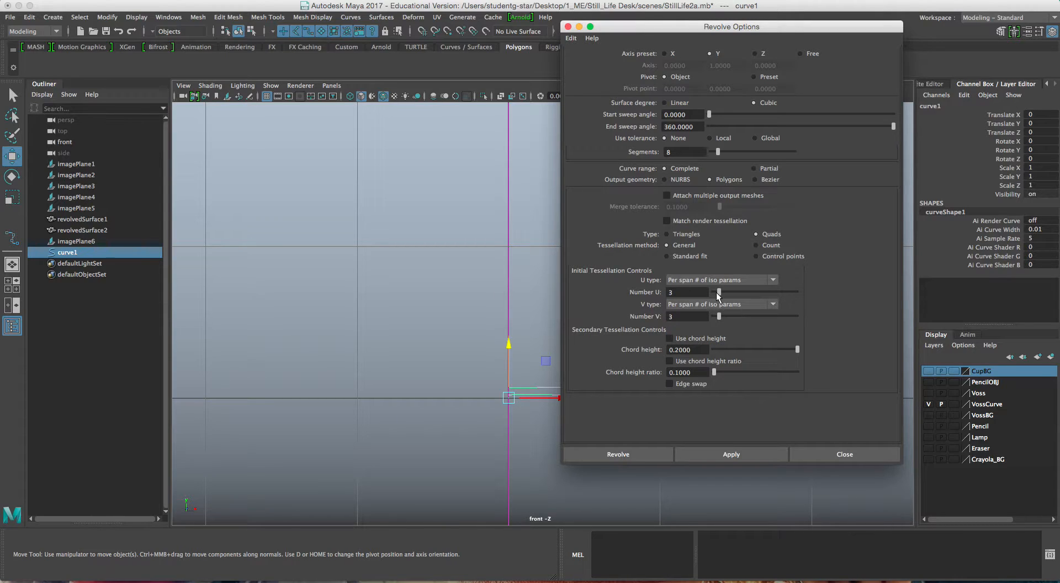
drag(717, 316, 715, 318)
click(721, 451)
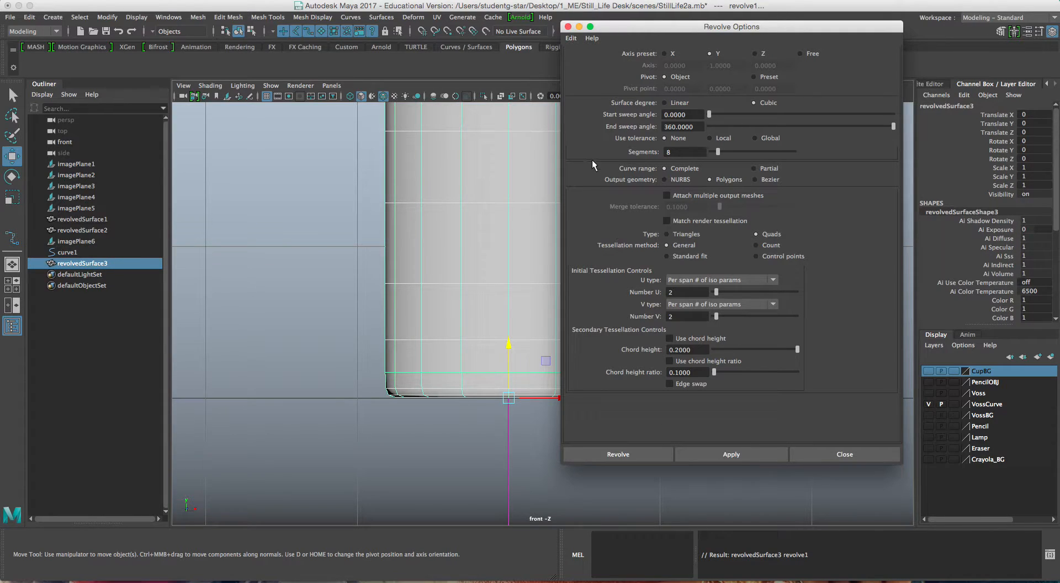
drag(606, 29, 791, 82)
scroll(591, 270, down, 5)
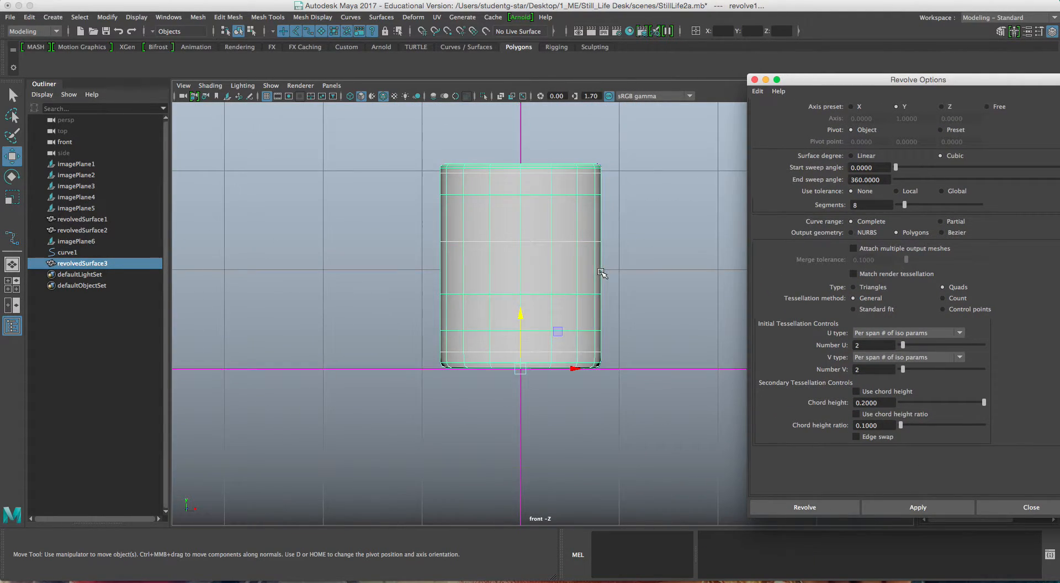
alt+middle_drag(578, 270, 536, 277)
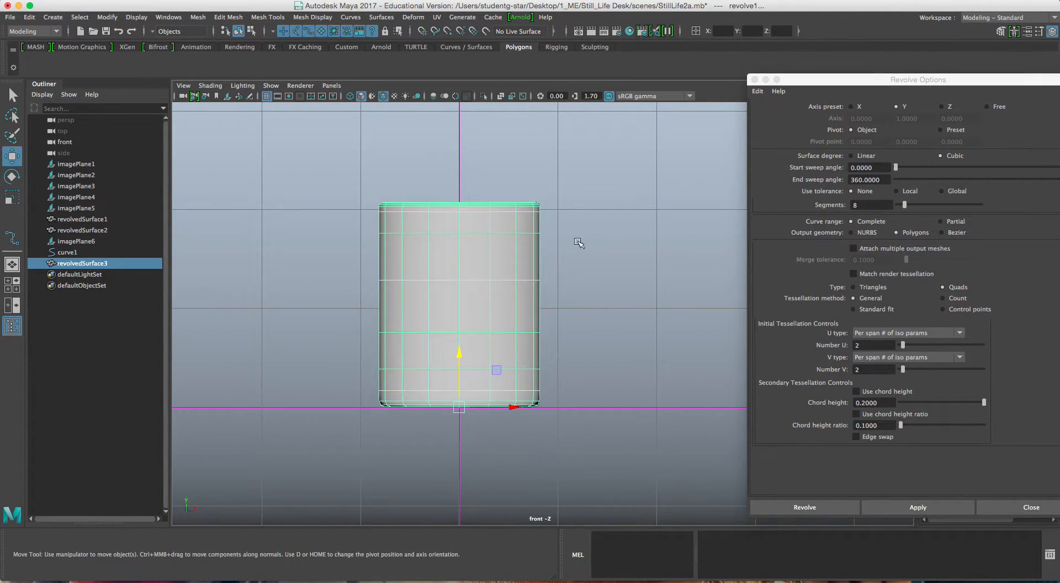
click(754, 79)
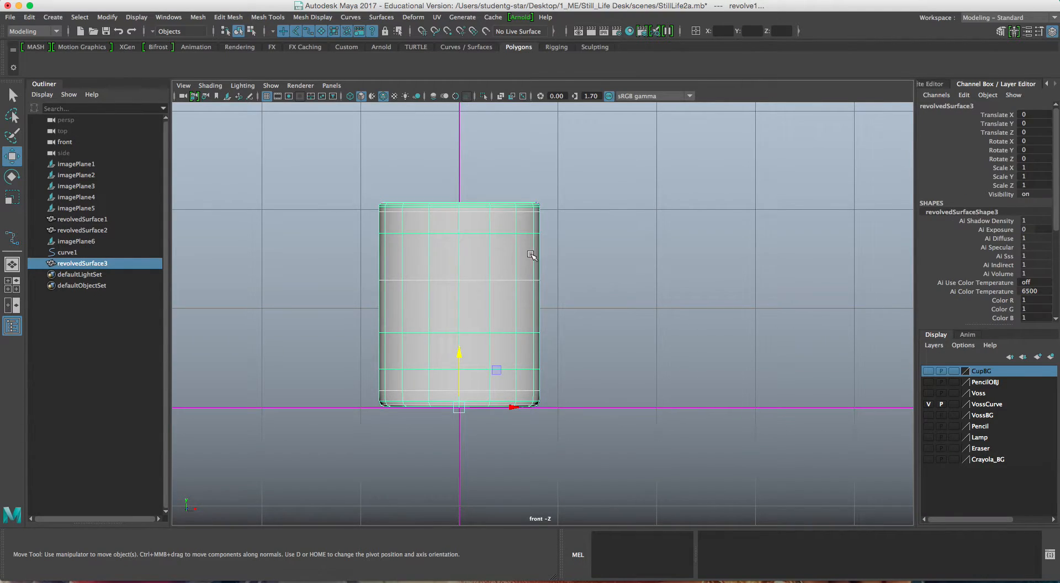
Inspect the revolved cup in the perspective view and display its mesh as a smooth preview.
key(space)
key(space)
alt+drag(670, 232, 643, 295)
scroll(650, 260, up, 5)
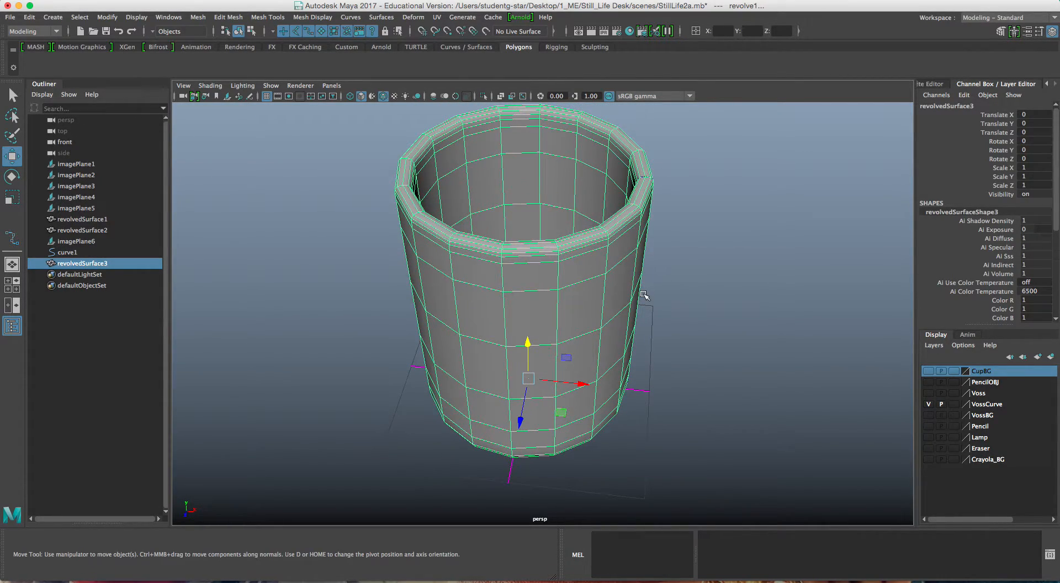
click(707, 302)
alt+drag(710, 307, 721, 287)
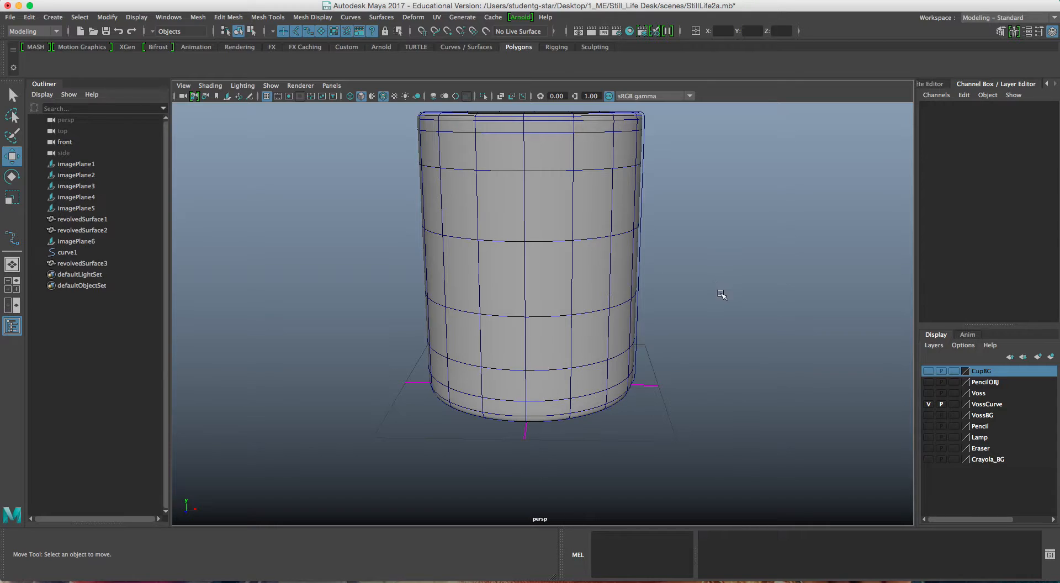
click(609, 237)
Return to the front view and make the CupBG layer with the mug reference visible.
key(space)
key(space)
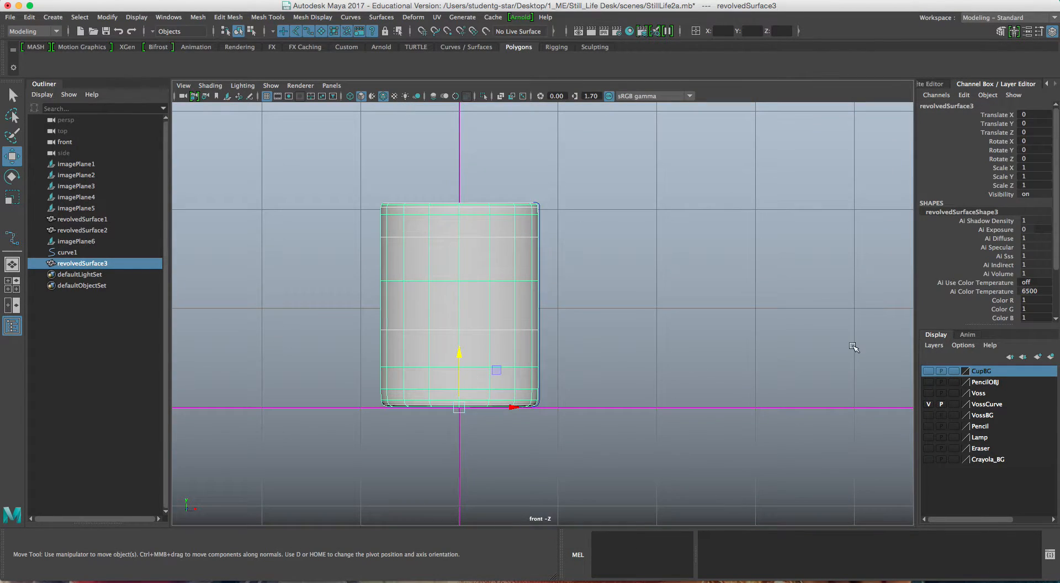
click(928, 371)
scroll(591, 270, up, 3)
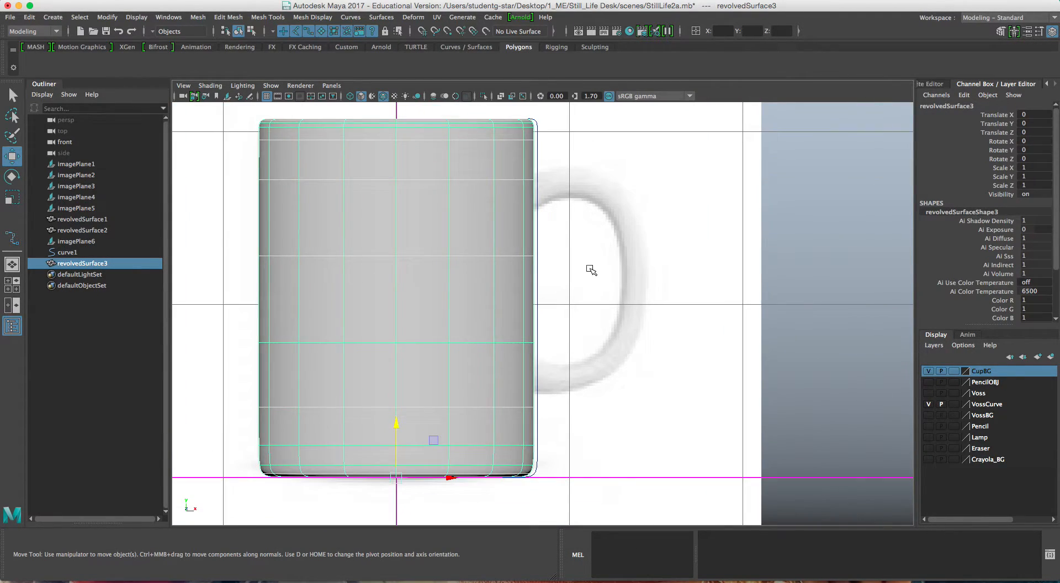
Examine where the reference mug's handle joins the cup wall relative to the mesh's edge rows, and deselect the mesh.
scroll(580, 282, up, 5)
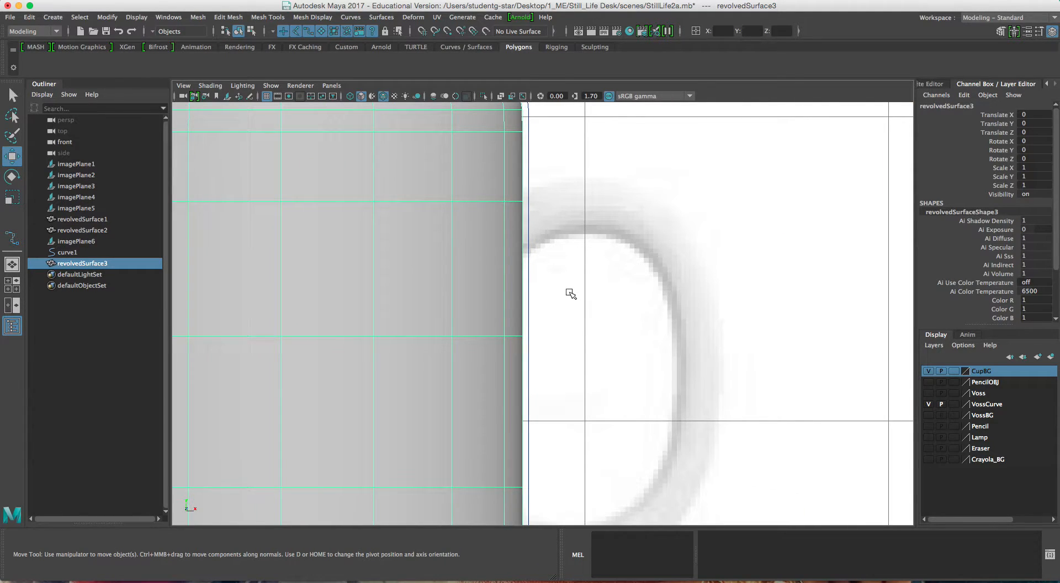
scroll(571, 294, down, 1)
scroll(561, 276, down, 4)
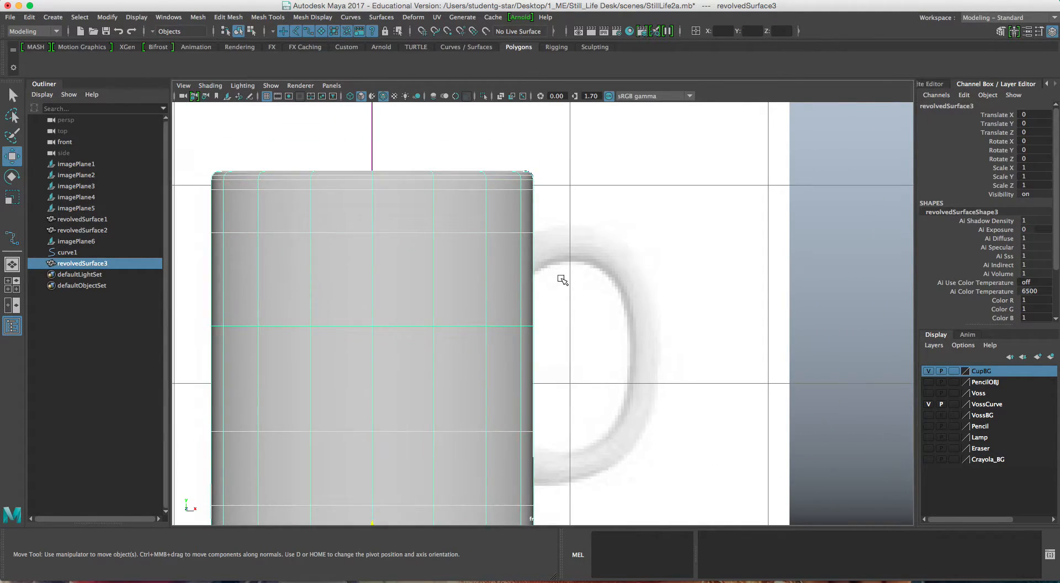
scroll(563, 279, down, 2)
alt+middle_drag(596, 286, 596, 221)
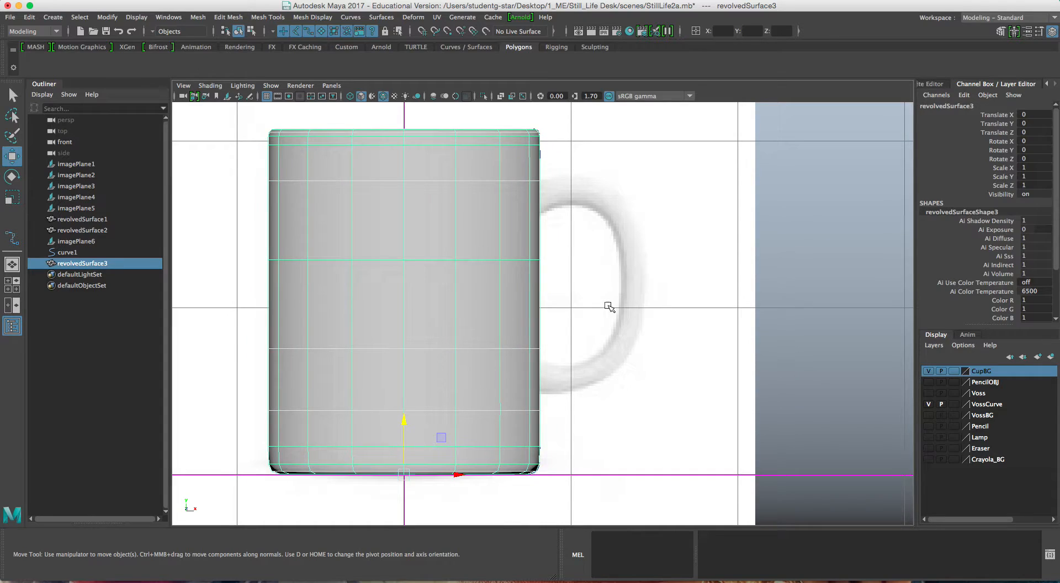
scroll(610, 306, up, 2)
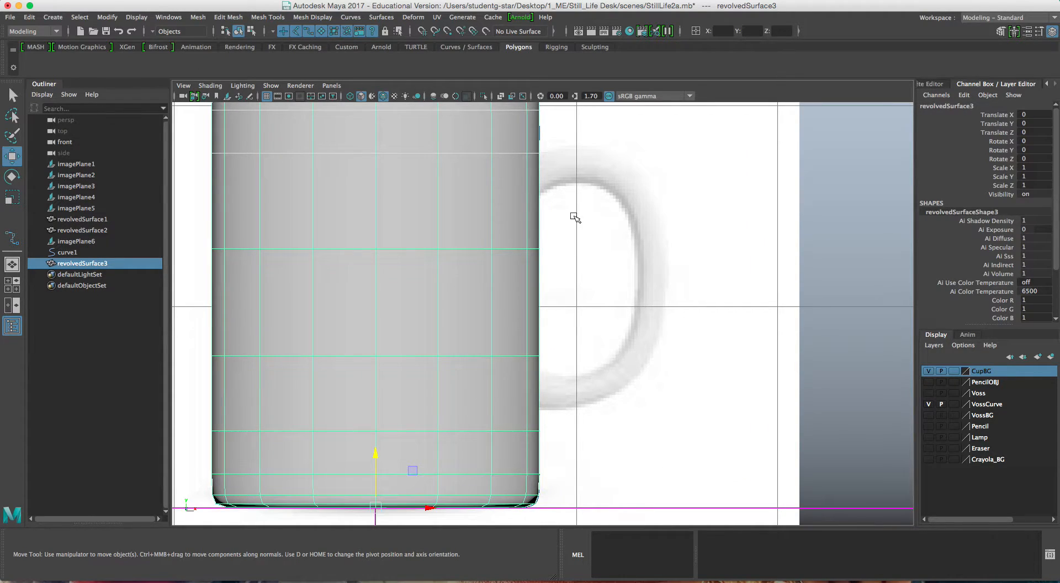
alt+middle_drag(540, 176, 545, 181)
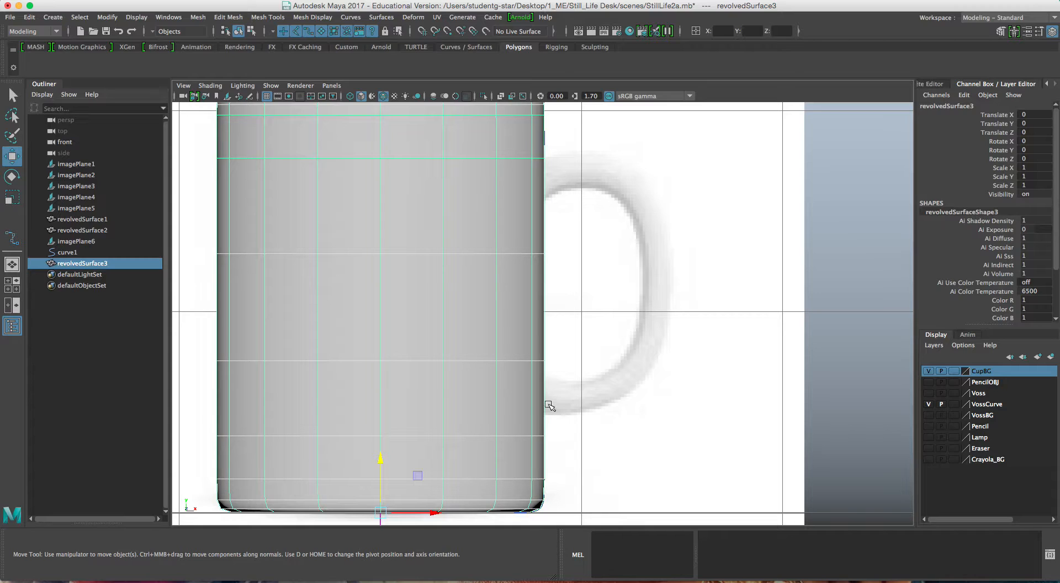
alt+middle_drag(546, 418, 552, 444)
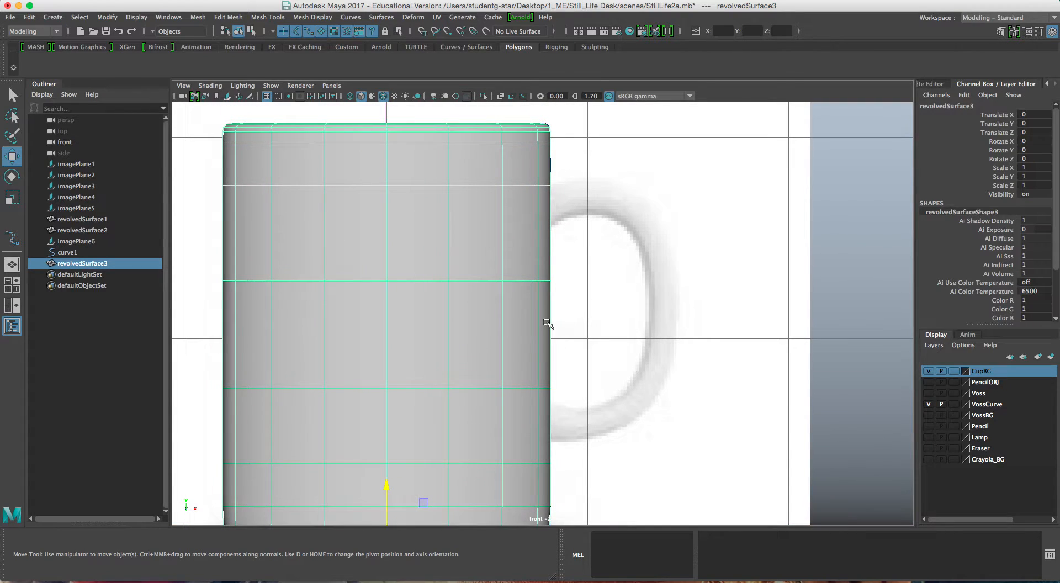
scroll(541, 295, up, 3)
alt+middle_drag(518, 273, 600, 316)
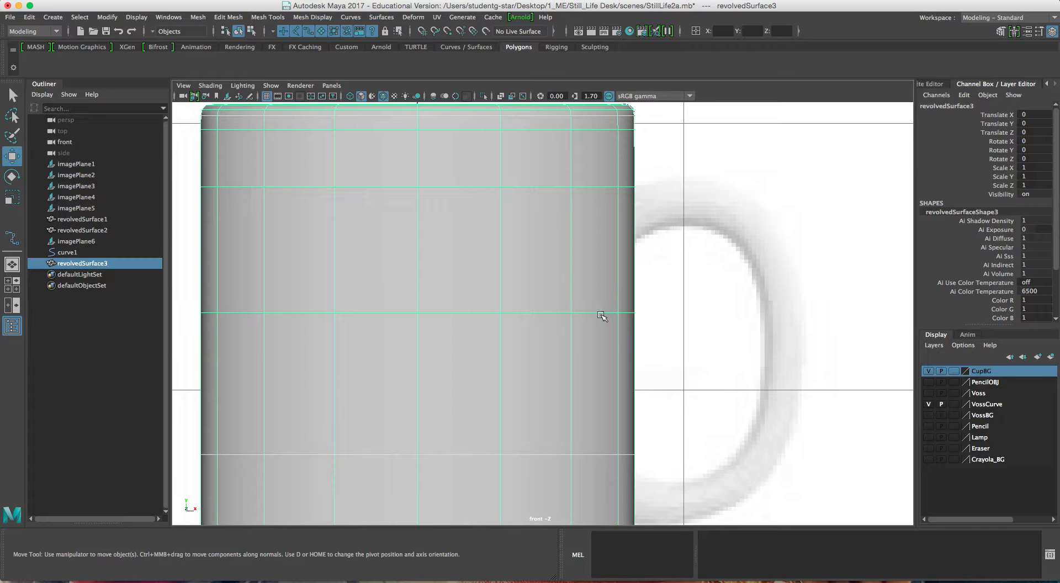
click(601, 316)
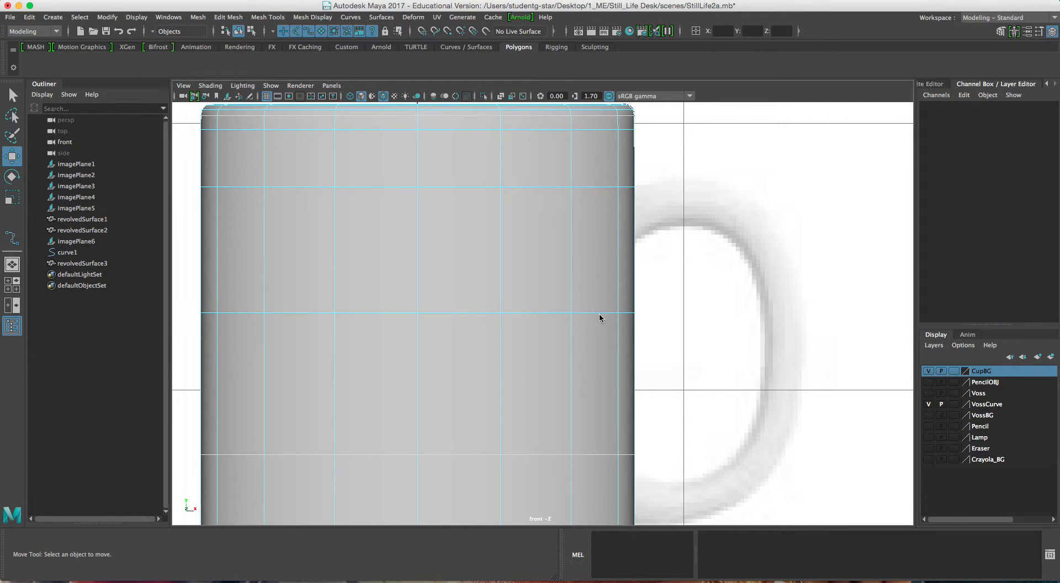
Try raising the edge loop below the upper handle joint on the cup wall, and undo the move.
right_click(600, 253)
click(598, 223)
double_click(592, 315)
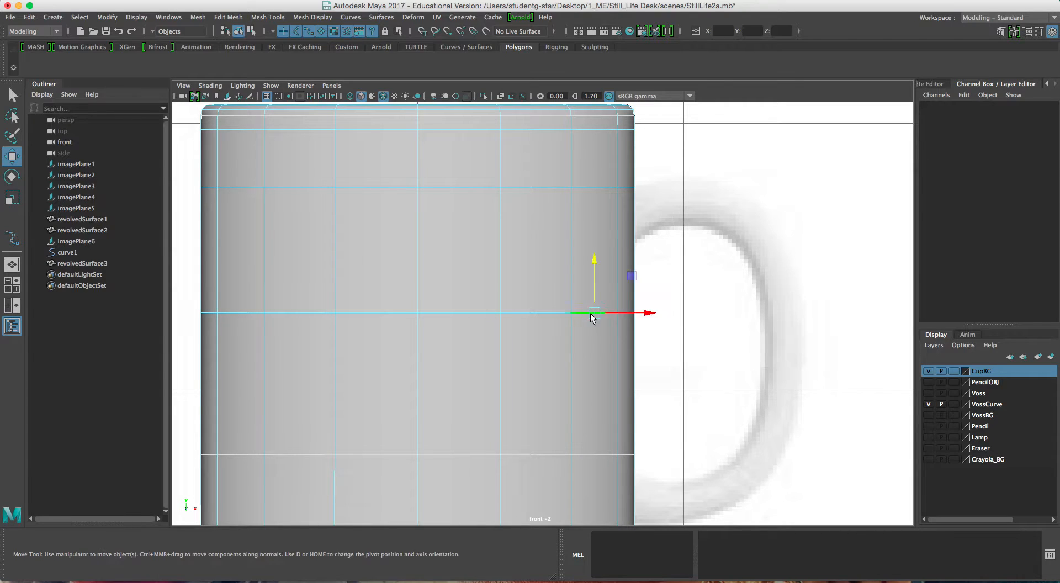
drag(418, 259, 420, 202)
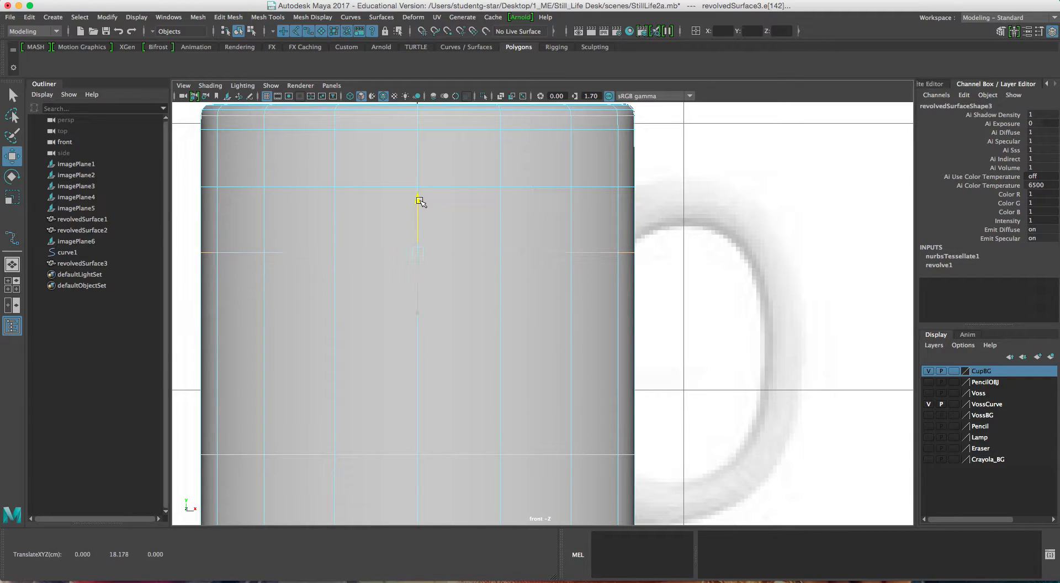
key(z)
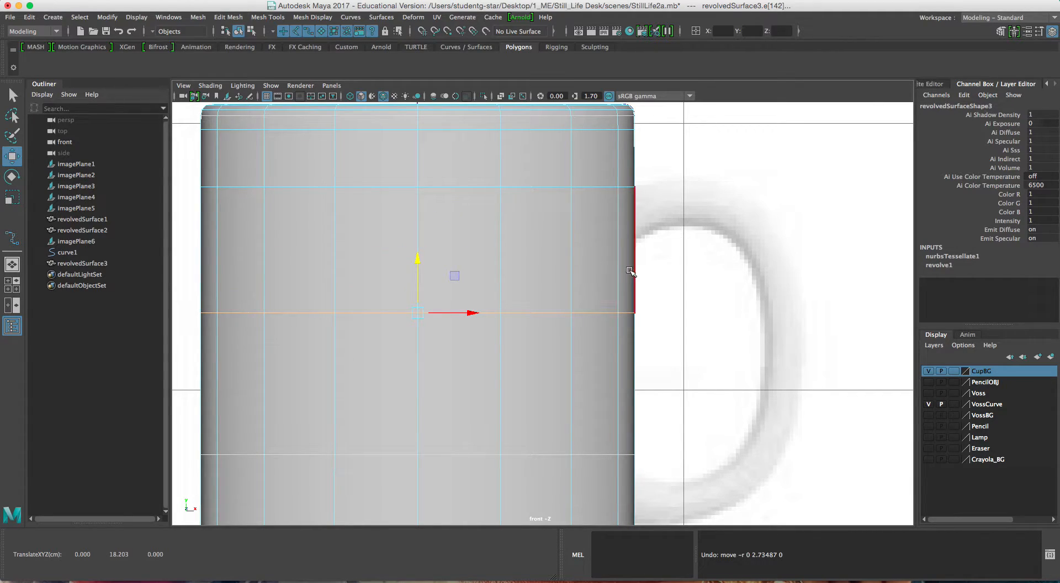
Try inserting an edge loop below the upper handle joint and two around the lower one with the Insert Edge Loop tool.
right_drag(568, 240, 589, 224)
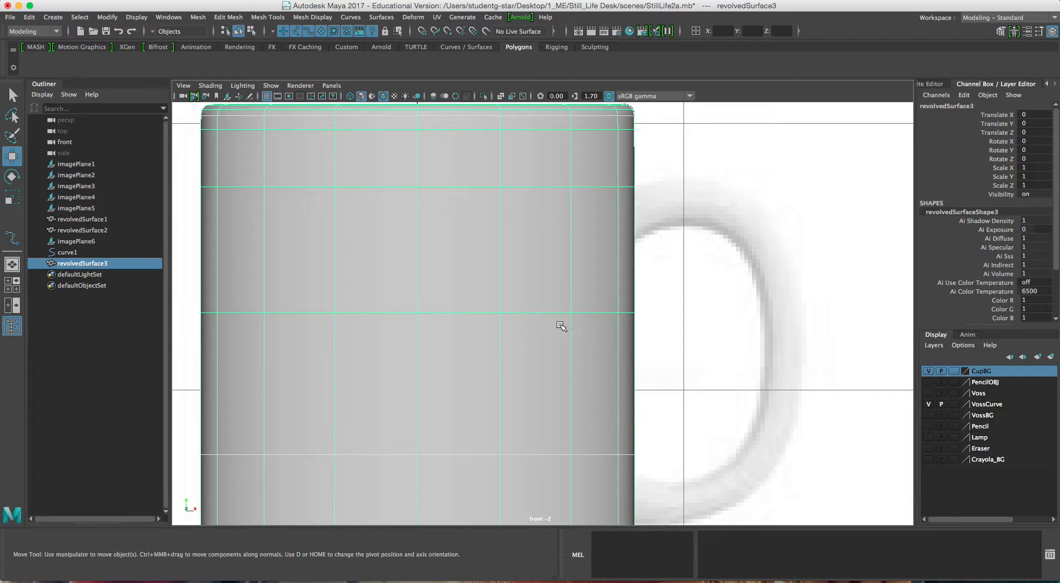
click(266, 18)
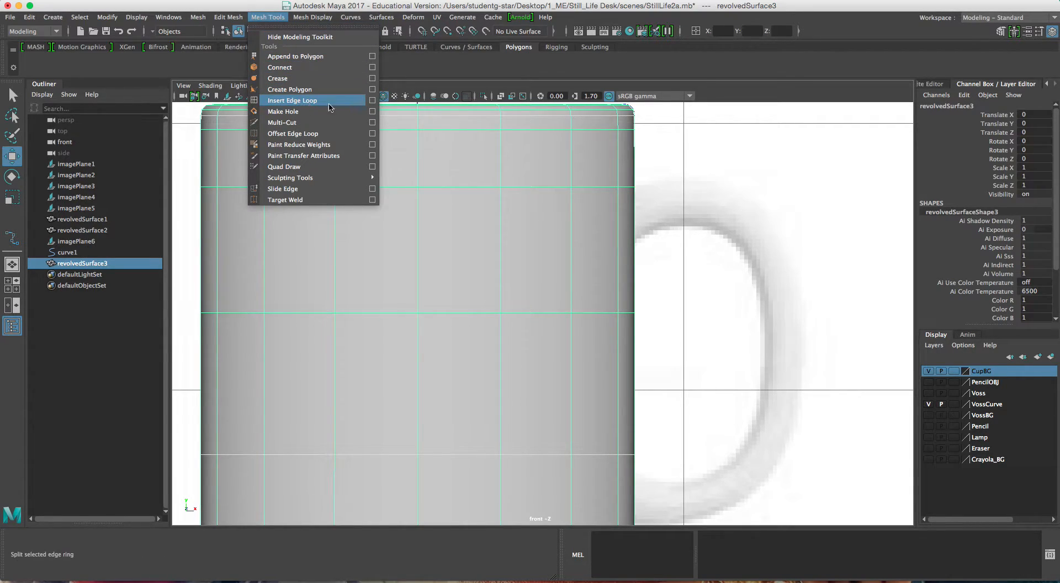
click(373, 101)
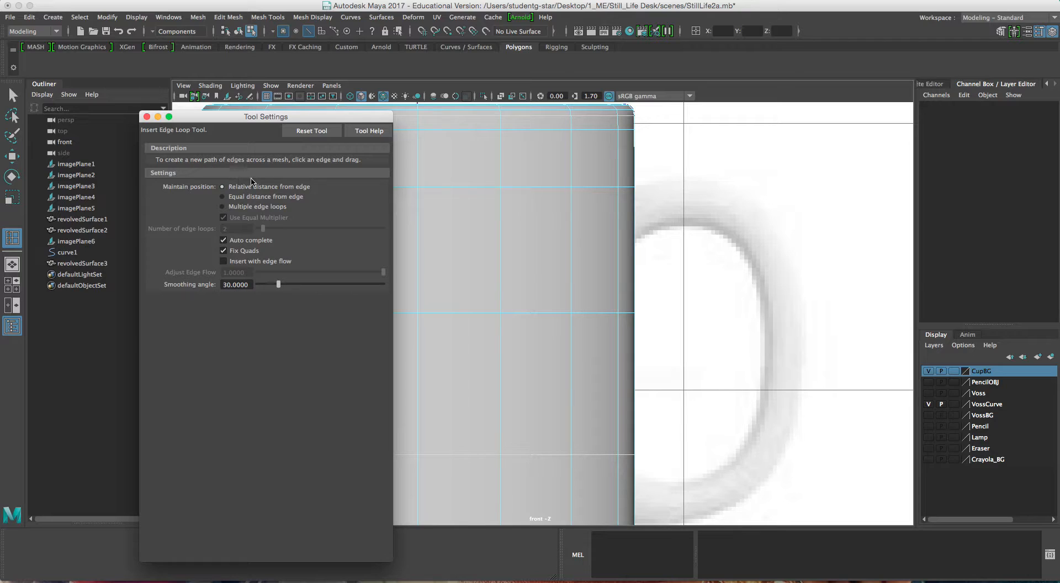
click(147, 117)
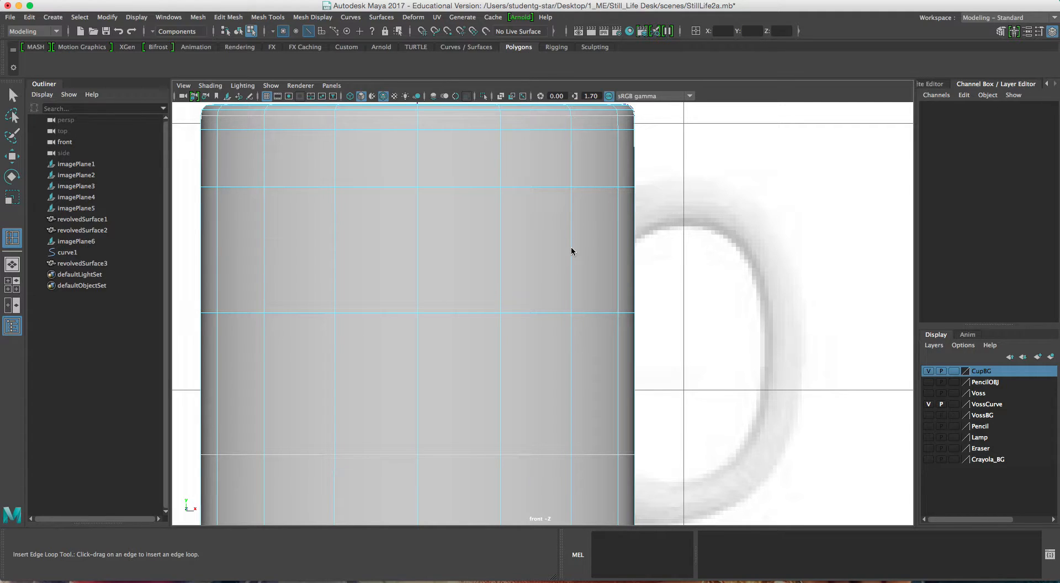
drag(571, 259, 571, 248)
alt+middle_drag(617, 317, 618, 157)
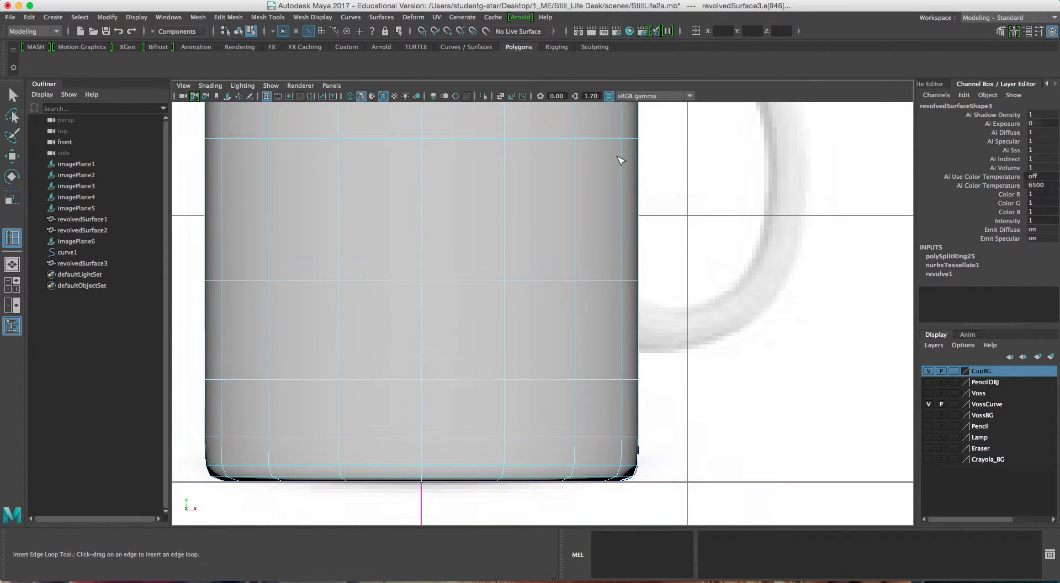
click(579, 356)
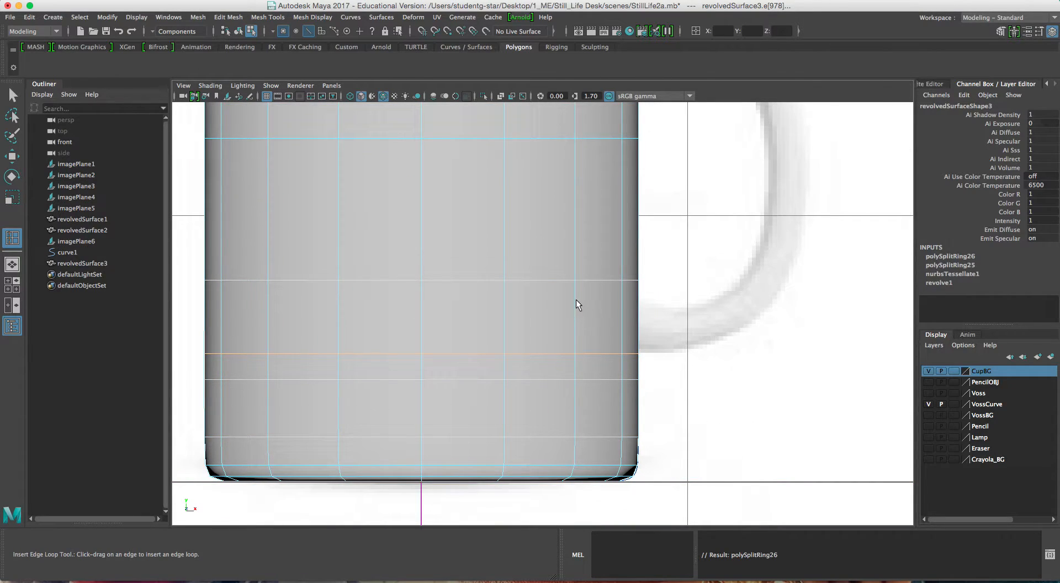
click(575, 300)
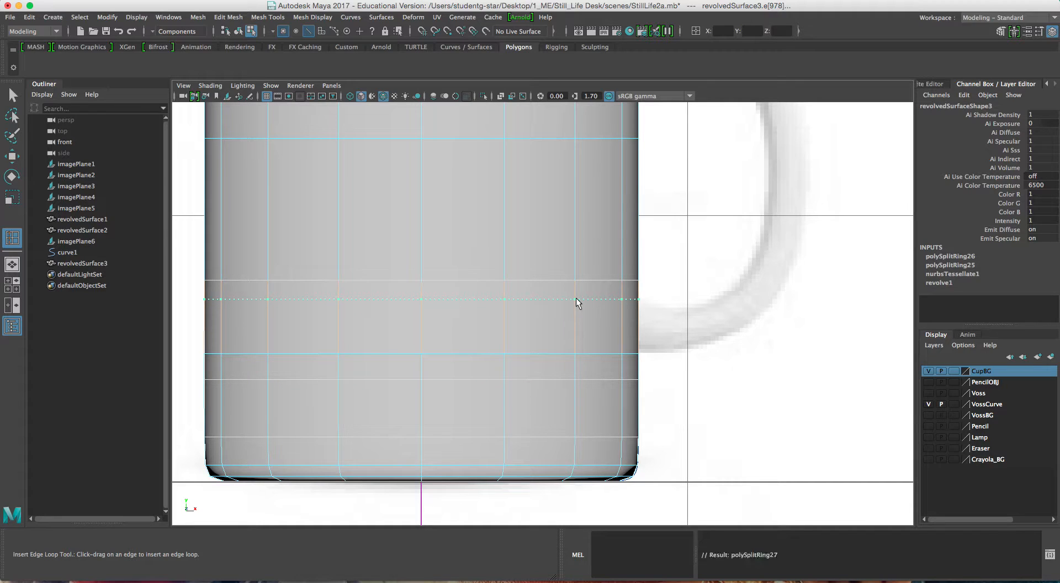
scroll(638, 316, down, 3)
alt+middle_drag(628, 280, 619, 322)
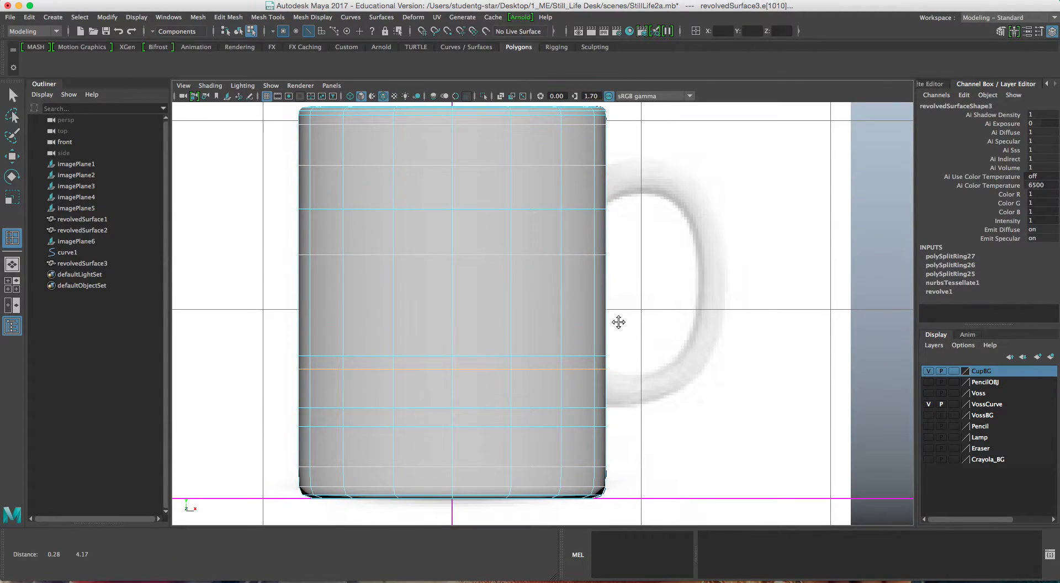
Undo the edge loops inserted around the handle joints.
key(z)
key(z)
key(z)
key(z)
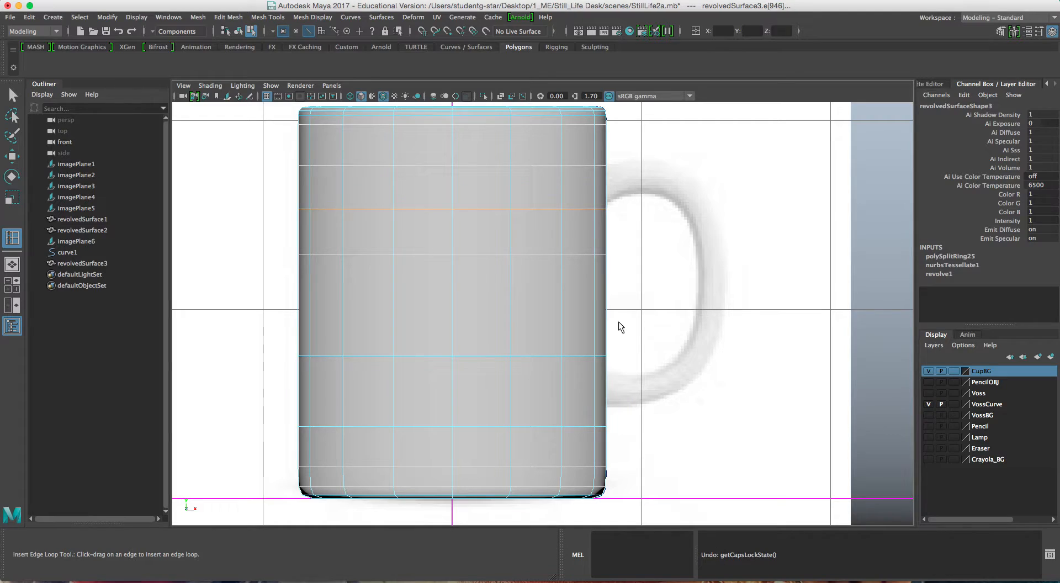
Move the two existing upper edge loops so they border the top and bottom of the reference handle's upper joint.
key(w)
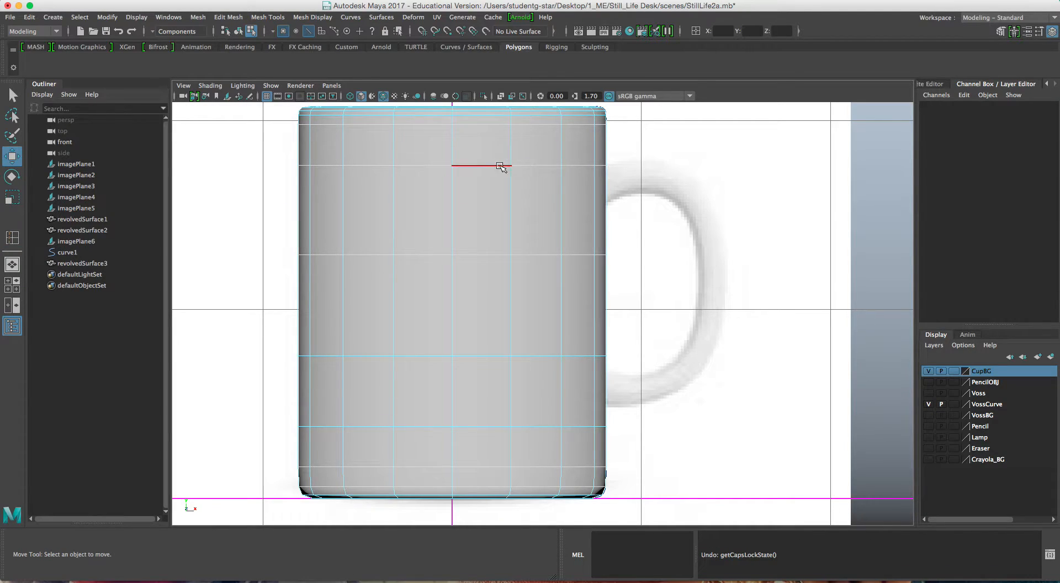
click(530, 166)
drag(453, 112, 453, 109)
click(478, 250)
drag(452, 198, 462, 154)
Move the two lower edge loops so they border the top and bottom of the reference handle's lower joint.
alt+middle_drag(497, 354, 490, 274)
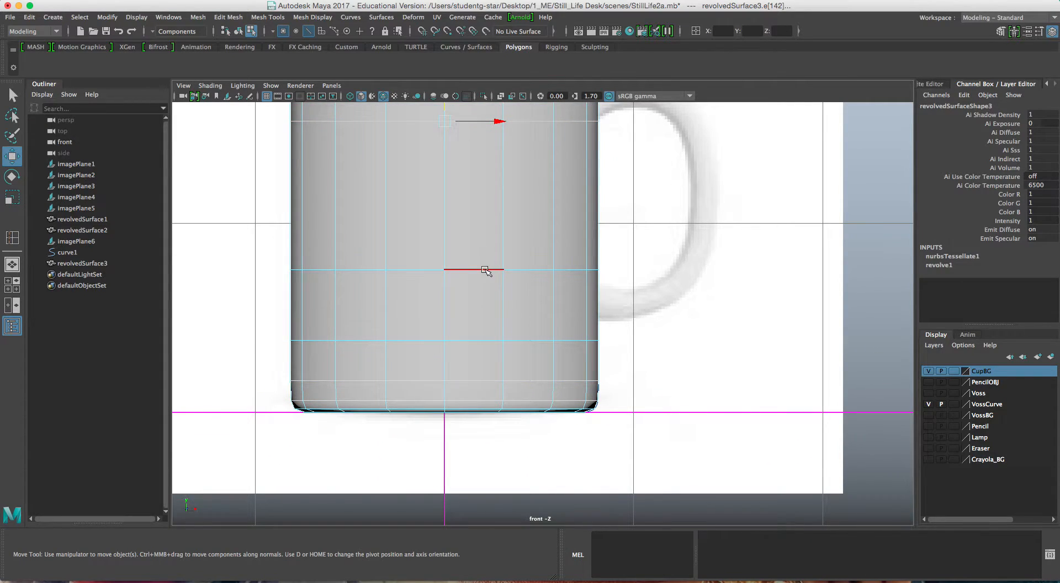
click(486, 270)
drag(442, 213, 443, 230)
click(436, 340)
drag(445, 293, 446, 271)
Select the cup wall faces at the handle's upper and lower joints in face mode.
scroll(542, 281, down, 2)
alt+middle_drag(546, 211, 474, 315)
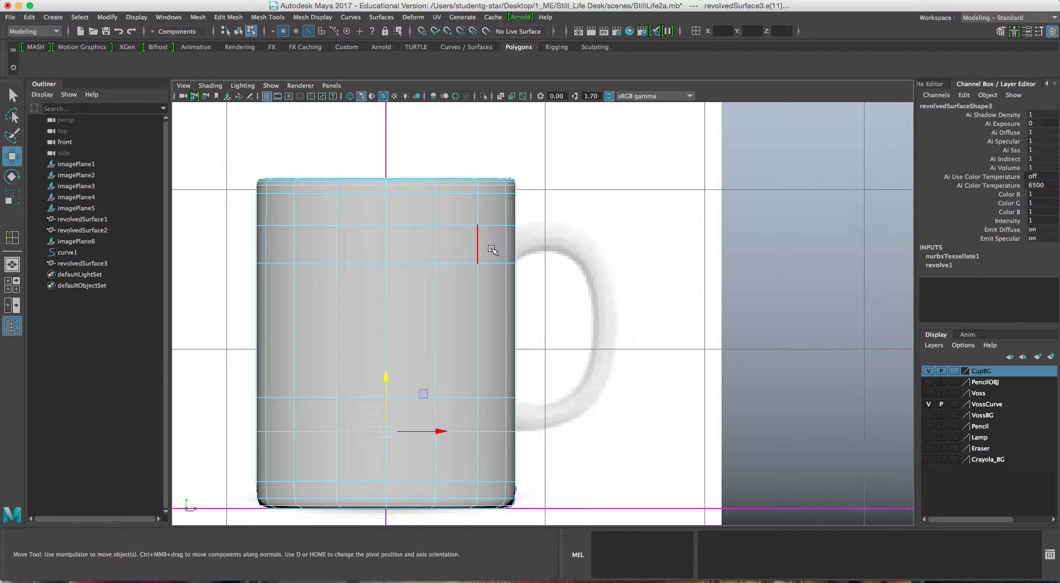
right_drag(491, 250, 553, 231)
scroll(530, 250, up, 2)
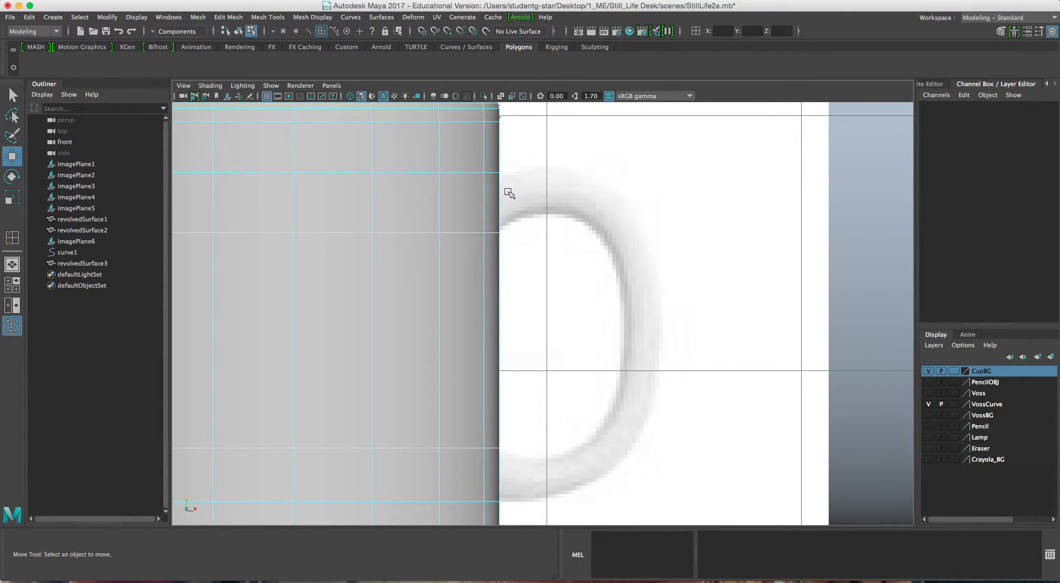
click(497, 203)
alt+middle_drag(514, 318, 522, 201)
click(504, 362)
Switch to the perspective view, hide the CupBG layer, and check the selected upper and lower joint faces.
key(space)
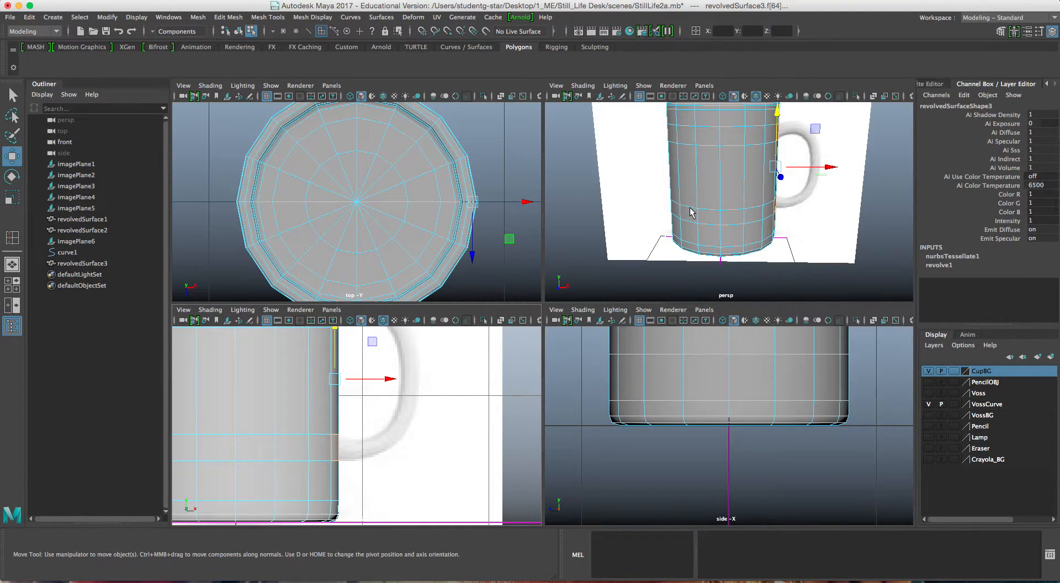
key(space)
alt+drag(681, 236, 609, 232)
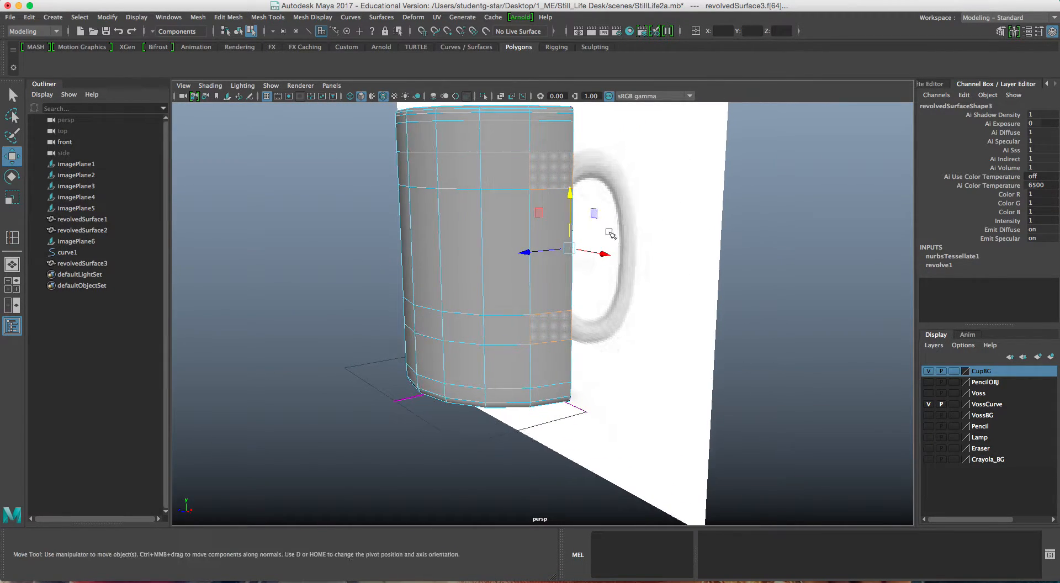
click(929, 371)
alt+drag(686, 321, 567, 329)
mouse_move(590, 327)
alt+mouse_down()
mouse_move(561, 329)
mouse_move(572, 329)
alt+mouse_up()
alt+drag(592, 281, 580, 291)
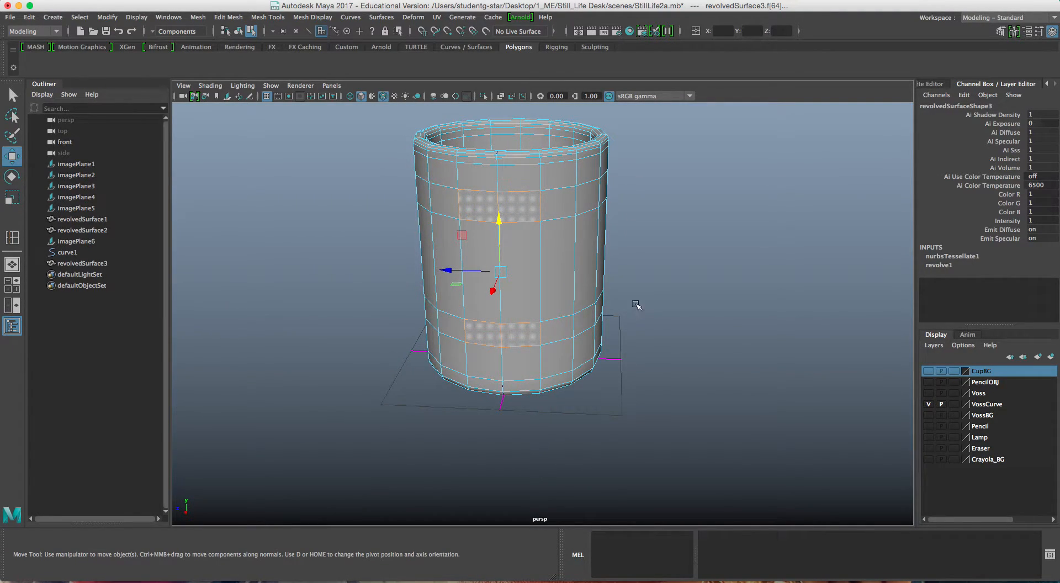
Extrude the selected handle joint faces with an offset of 0.5.
key(ctrl+e)
scroll(577, 304, up, 4)
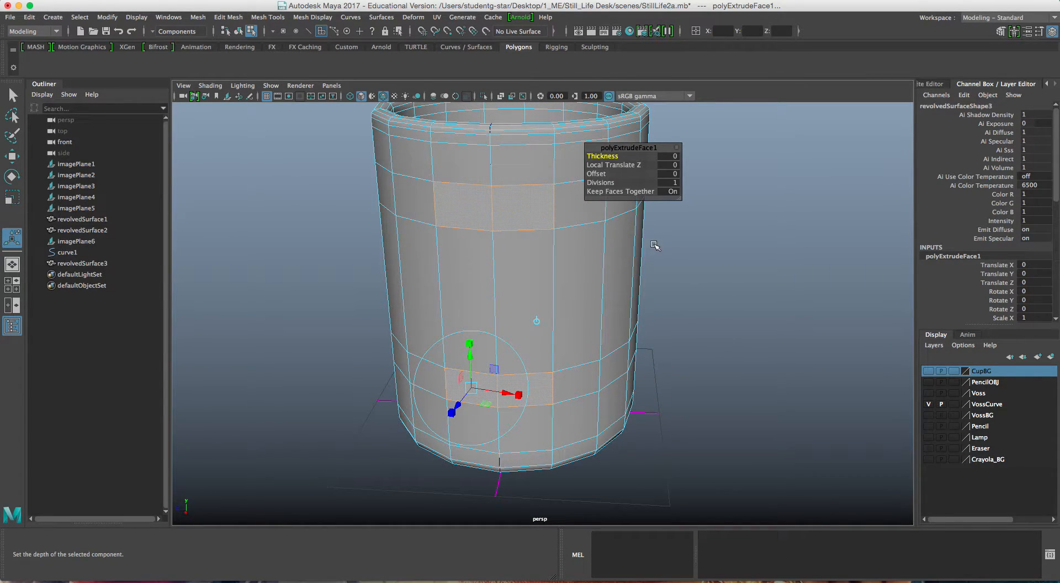
drag(602, 173, 608, 174)
alt+drag(559, 207, 551, 215)
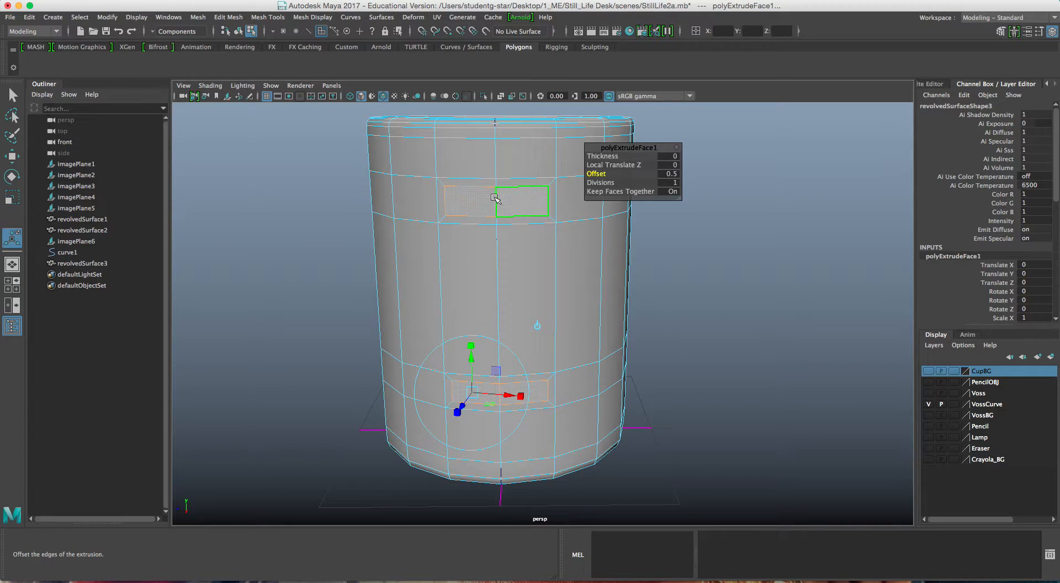
Scale the inset joint faces in width and height until their borders nearly reach the surrounding edges.
alt+drag(522, 402, 518, 387)
click(525, 385)
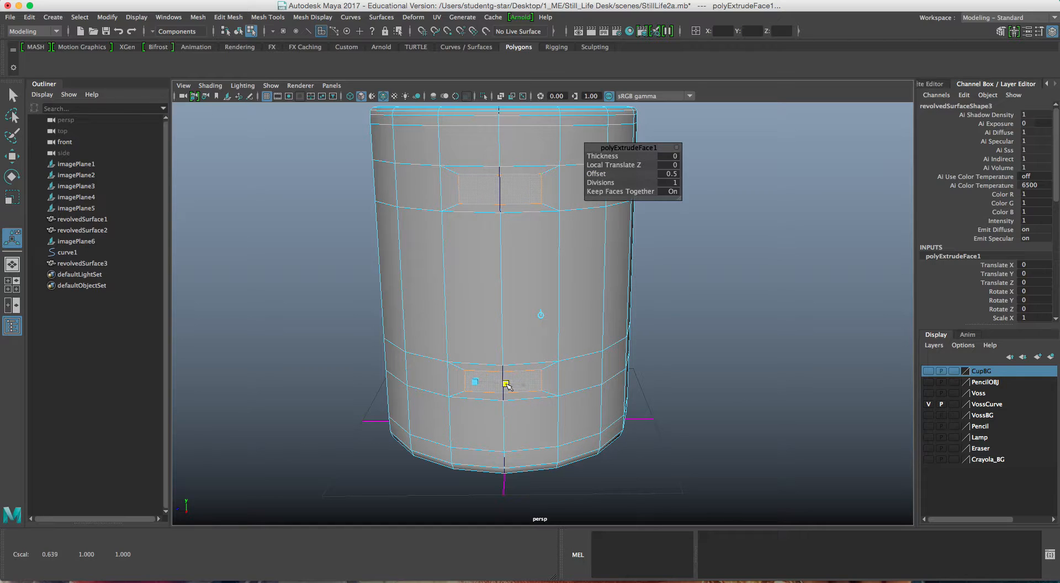
drag(505, 385, 522, 387)
drag(503, 366, 441, 212)
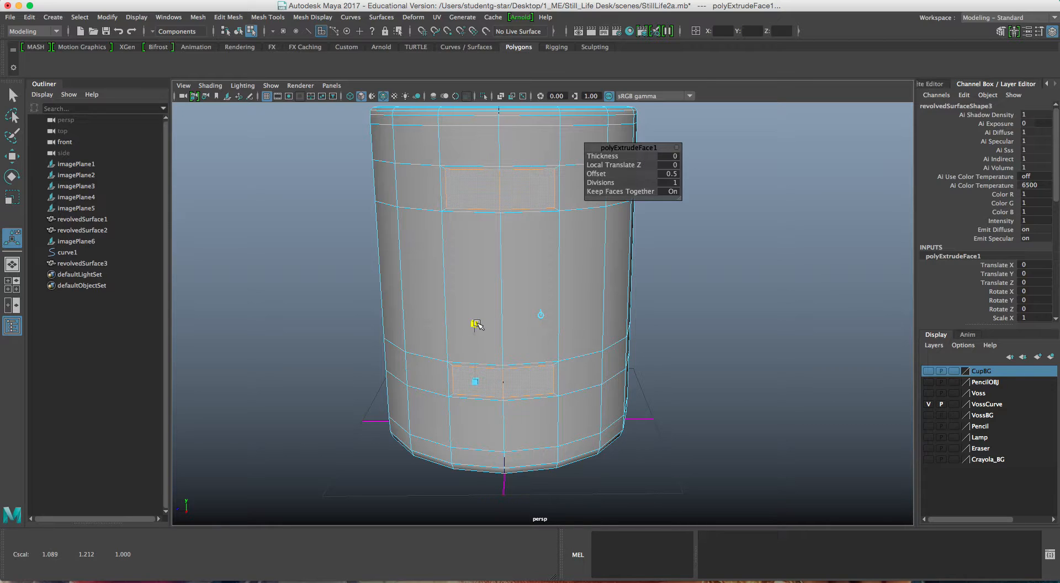
drag(477, 323, 477, 323)
Extrude the joint faces again with an offset of 0.4, narrow their width, and slightly adjust their height.
key(ctrl+e)
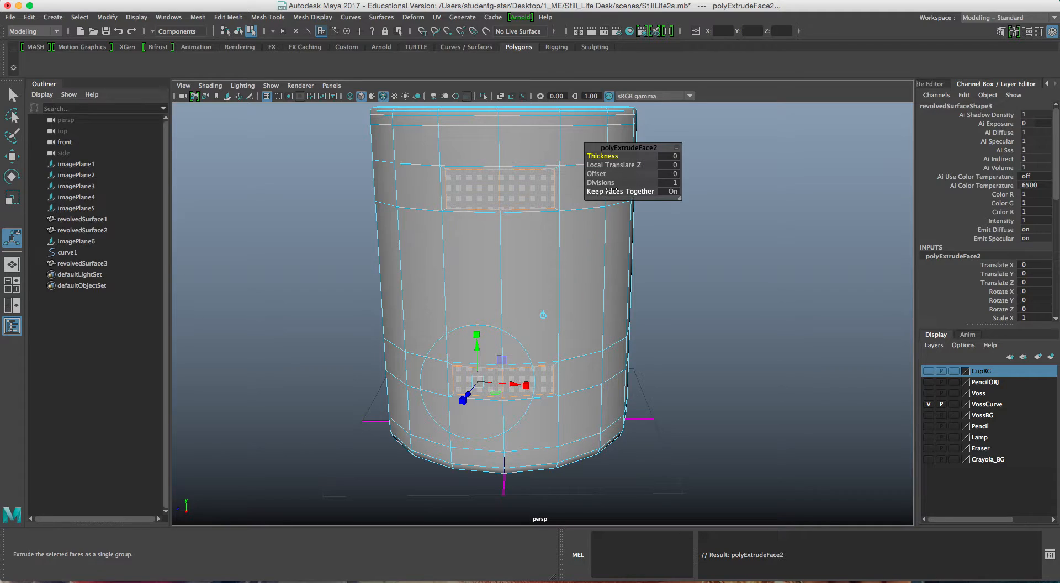
drag(596, 173, 596, 173)
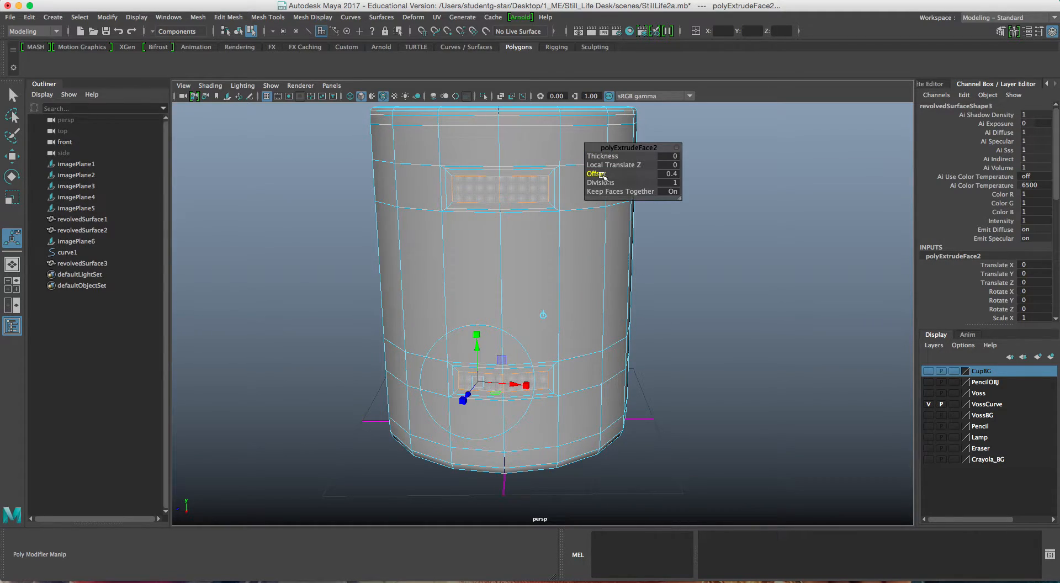
drag(529, 385, 517, 385)
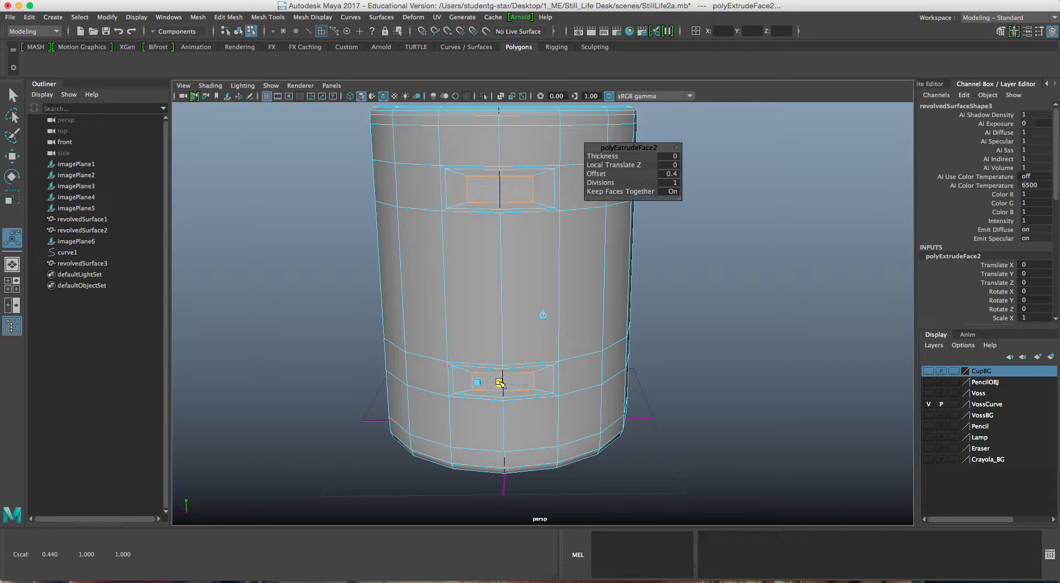
drag(482, 379, 482, 380)
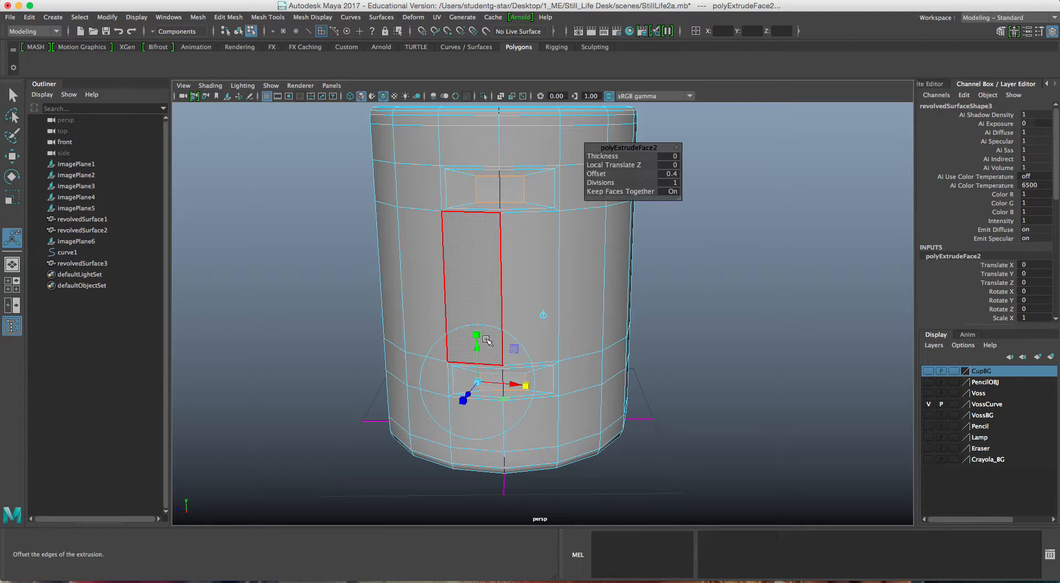
drag(477, 335, 478, 329)
Move the recessed inner joint faces outward along X to about 9.77 cm, level with the cup wall.
scroll(481, 331, up, 5)
alt+drag(499, 324, 421, 332)
scroll(433, 218, up, 3)
alt+drag(445, 244, 440, 246)
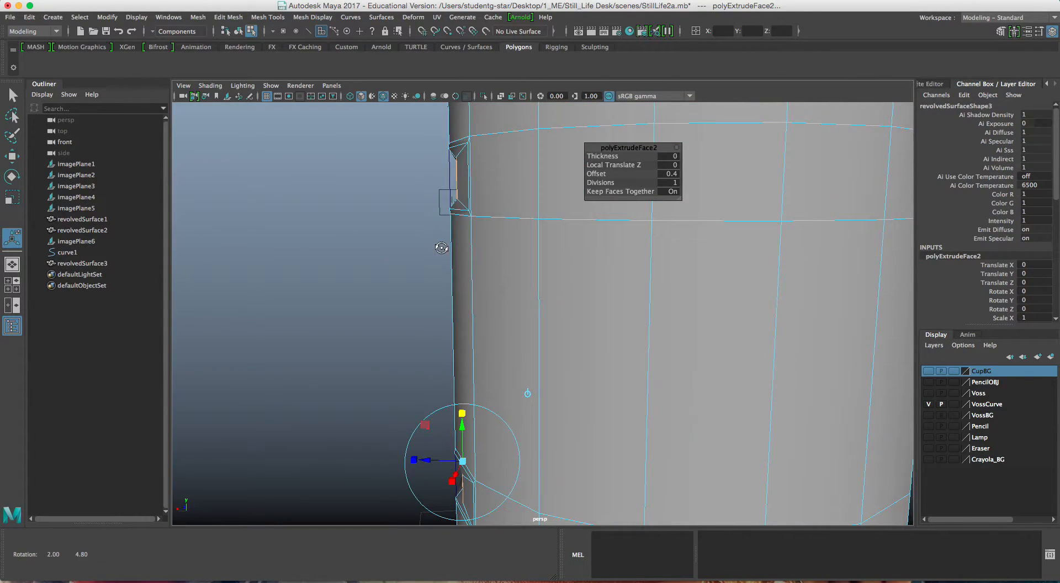
alt+middle_drag(465, 318, 471, 307)
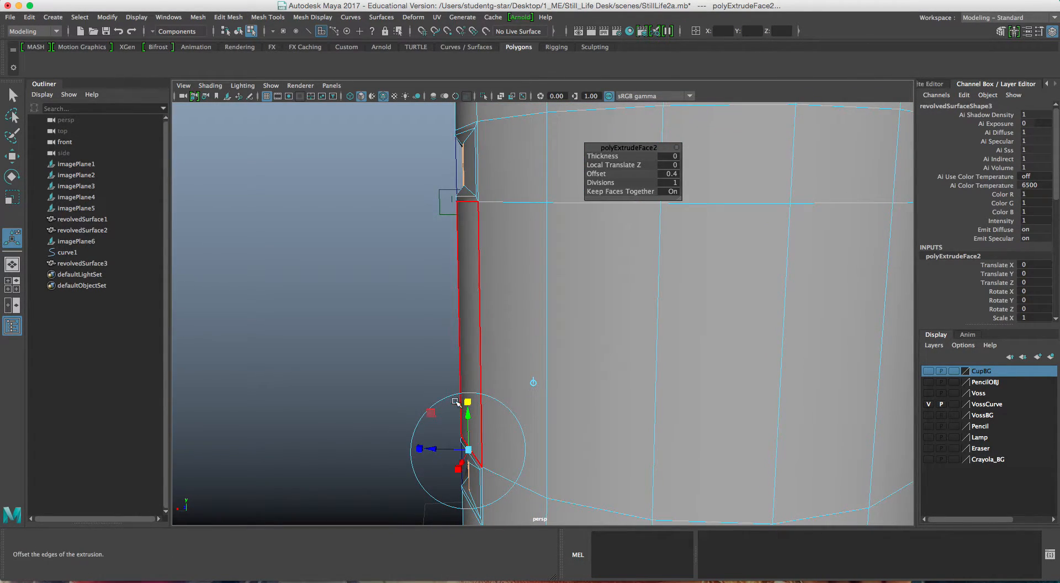
key(w)
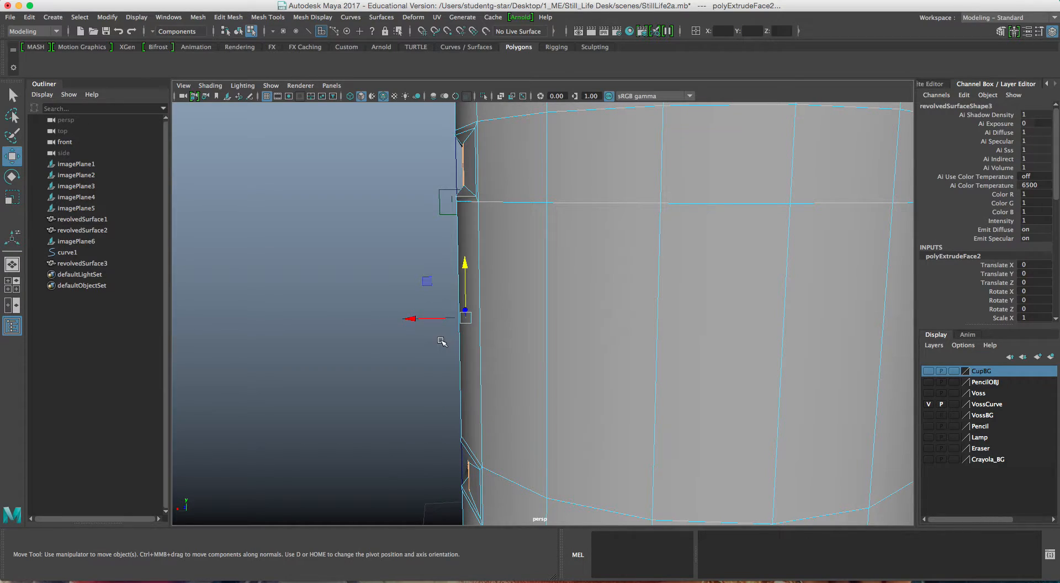
drag(415, 322, 405, 318)
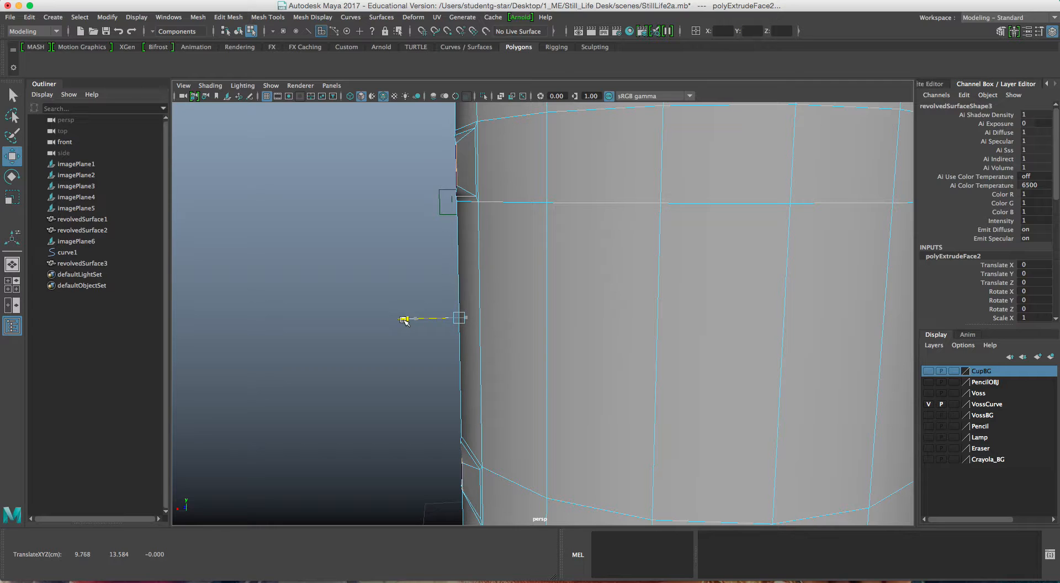
Switch to vertex selection and select the top and bottom middle vertices of the inner faces on both handle joints.
alt+drag(405, 250, 481, 226)
right_drag(476, 165, 439, 161)
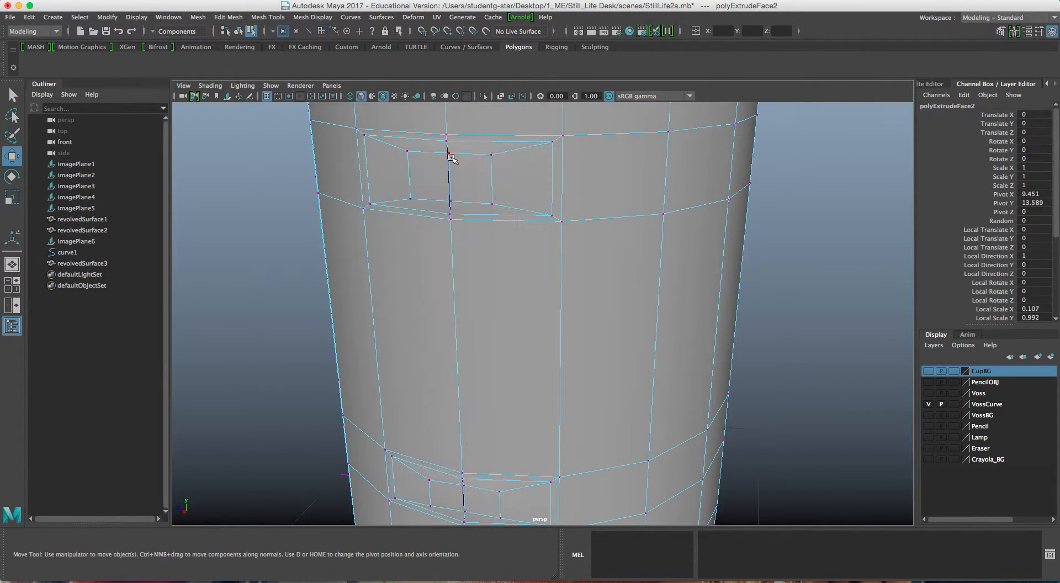
click(448, 152)
scroll(479, 193, up, 3)
alt+middle_drag(479, 194, 508, 302)
alt+drag(508, 303, 446, 241)
shift+click(429, 247)
scroll(429, 249, down, 5)
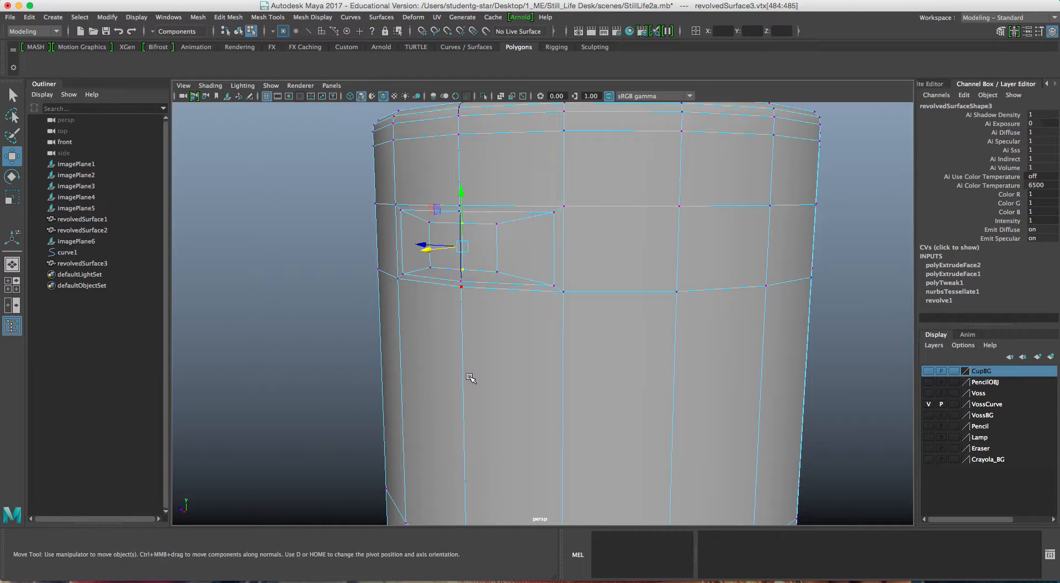
alt+middle_drag(471, 135, 464, 298)
alt+middle_drag(470, 449, 484, 348)
scroll(484, 346, up, 3)
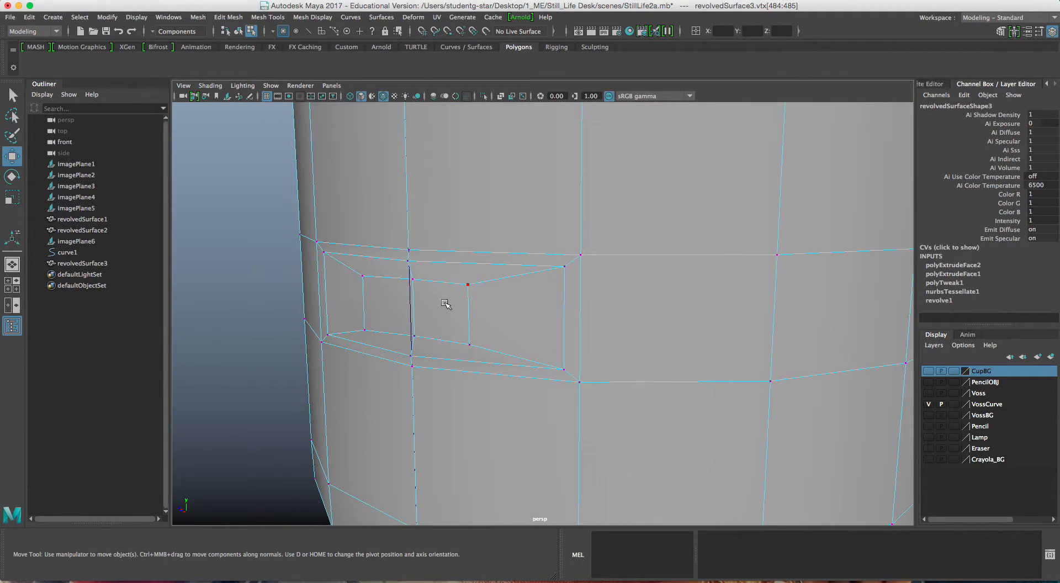
click(414, 282)
shift+click(415, 338)
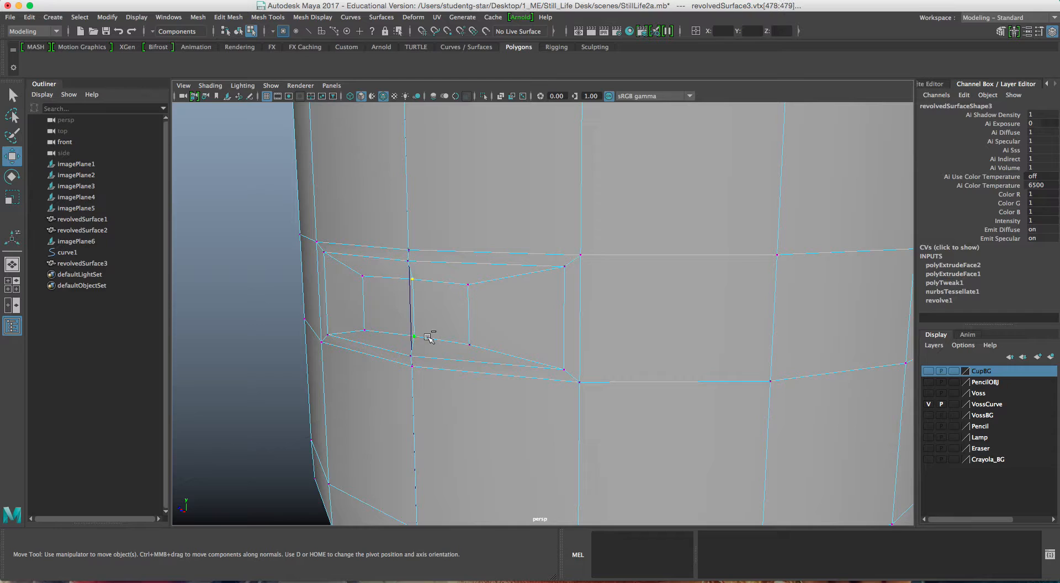
scroll(437, 337, down, 5)
alt+middle_drag(448, 257, 440, 359)
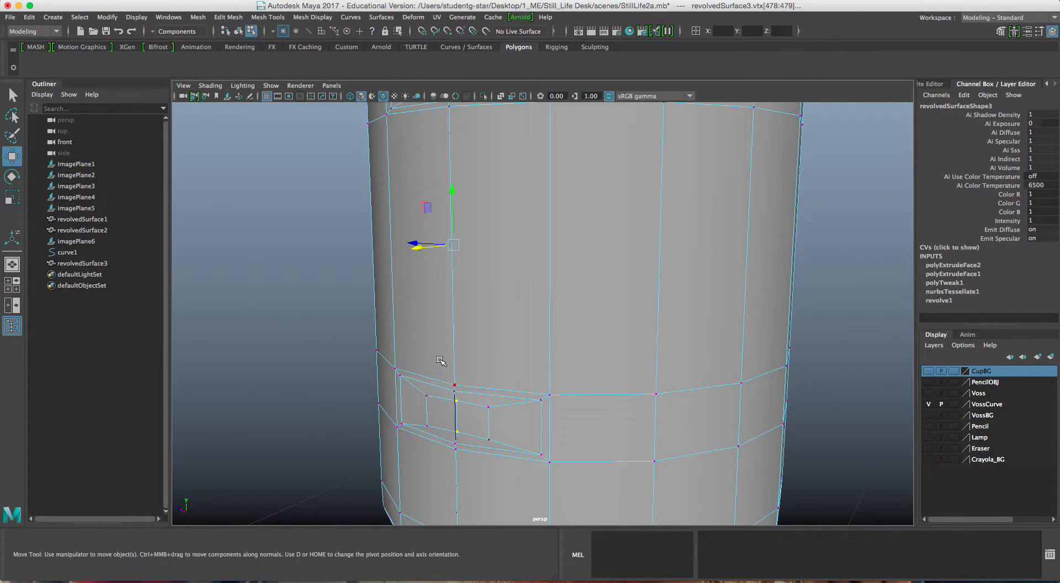
Try scaling the middle vertices of both joints together vertically by about 1.12, and undo the scaling.
key(r)
alt+middle_drag(455, 271, 453, 321)
scroll(465, 317, down, 3)
alt+drag(465, 319, 459, 320)
drag(465, 251, 466, 243)
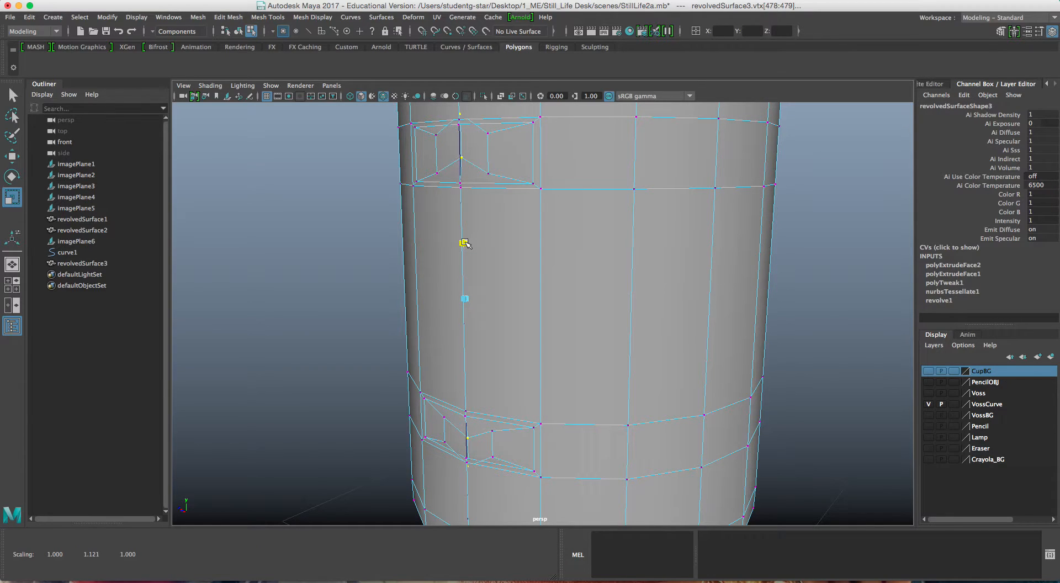
key(ctrl+z)
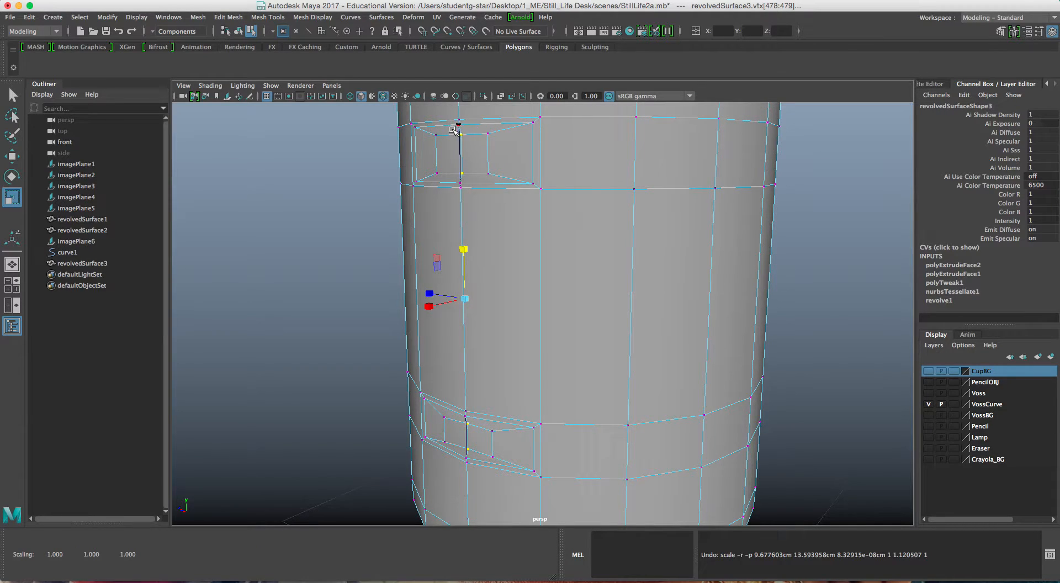
Deselect the upper joint's middle vertices and scale the lower joint's pair apart vertically toward the inset border.
ctrl+drag(452, 129, 484, 199)
alt+middle_drag(482, 279, 479, 187)
scroll(478, 314, up, 5)
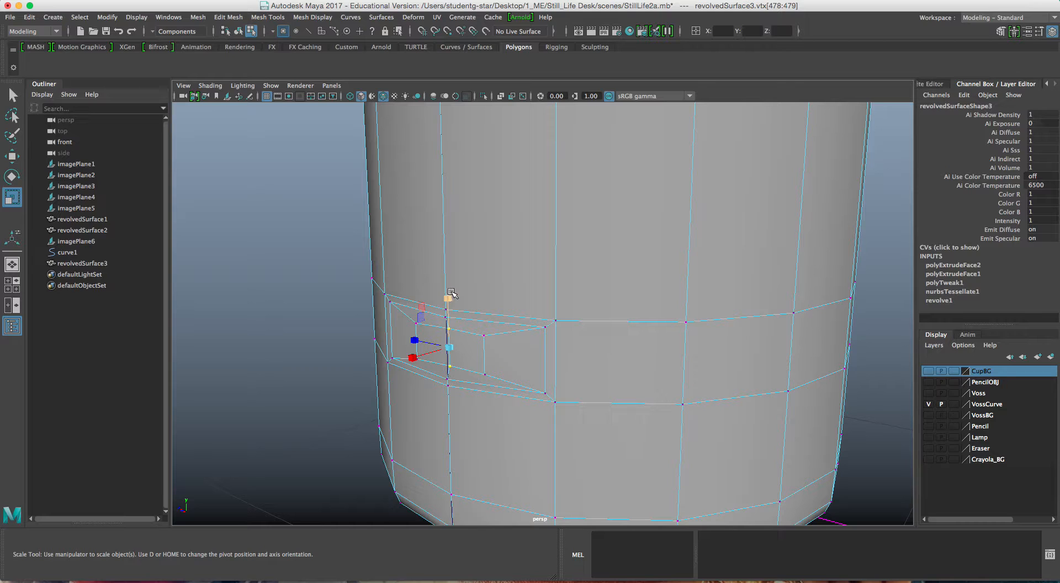
mouse_move(449, 301)
mouse_down()
mouse_move(499, 325)
mouse_move(464, 326)
mouse_move(457, 289)
mouse_up()
Select the upper joint's two middle inner vertices and scale them apart vertically toward the inset border.
alt+middle_drag(475, 214, 471, 406)
alt+middle_drag(466, 158, 447, 291)
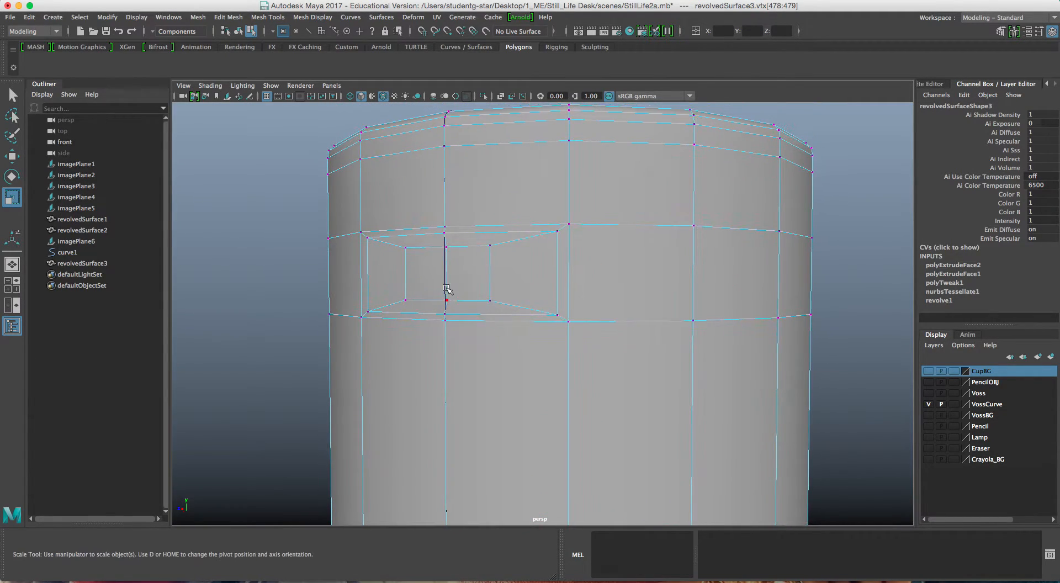
scroll(448, 287, up, 2)
click(425, 231)
shift+click(428, 298)
drag(425, 215, 428, 198)
Select the four outer corner vertices of the inner faces on both the upper and lower handle joints.
alt+drag(425, 237, 455, 242)
click(399, 236)
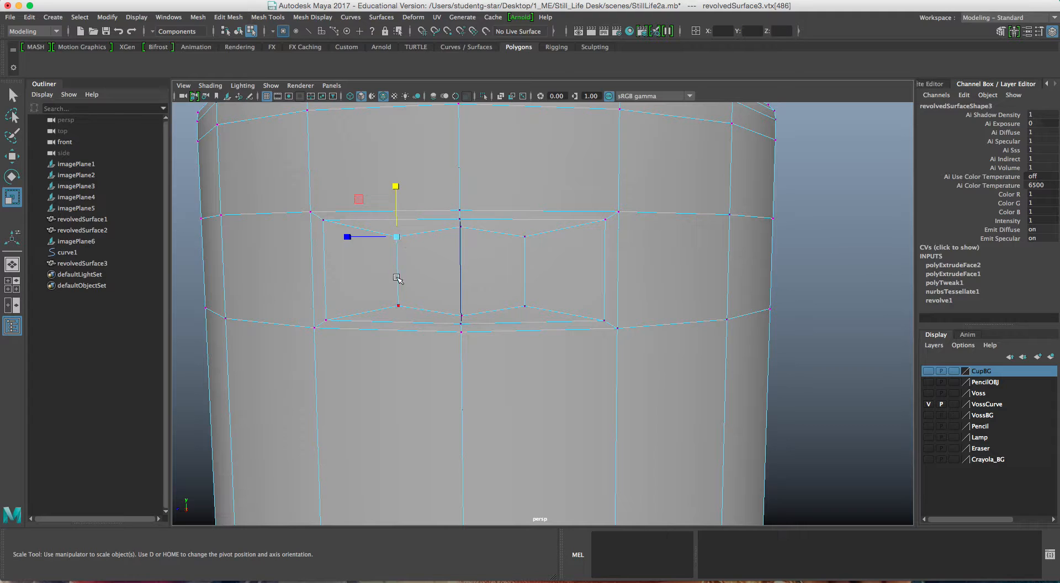
shift+click(399, 305)
shift+click(525, 306)
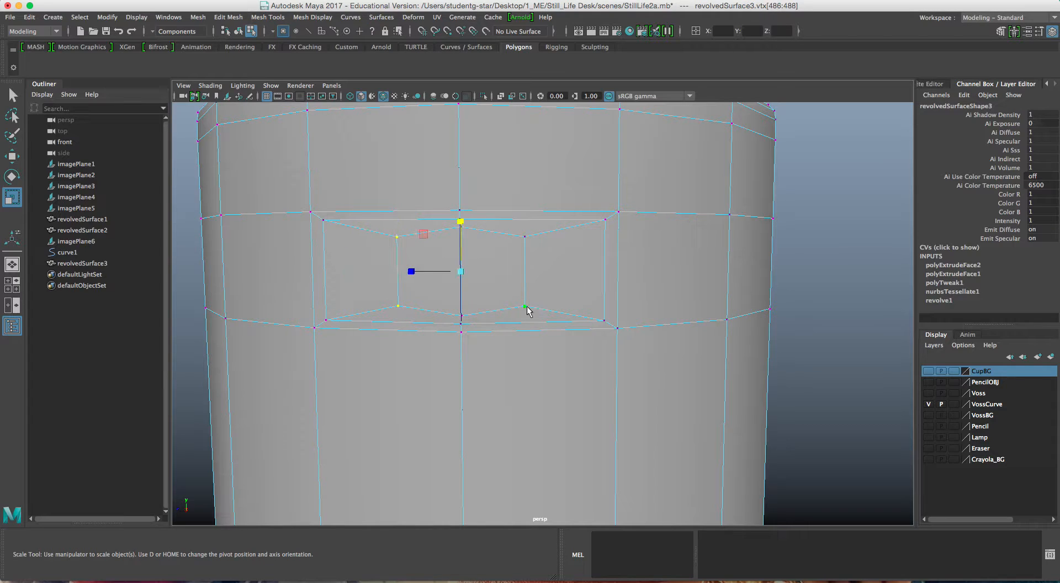
shift+click(526, 236)
scroll(528, 326, down, 5)
alt+middle_drag(512, 490, 521, 336)
alt+middle_drag(514, 396, 518, 334)
scroll(518, 335, up, 3)
alt+middle_drag(501, 380, 503, 321)
scroll(501, 323, up, 2)
shift+click(437, 281)
shift+click(440, 330)
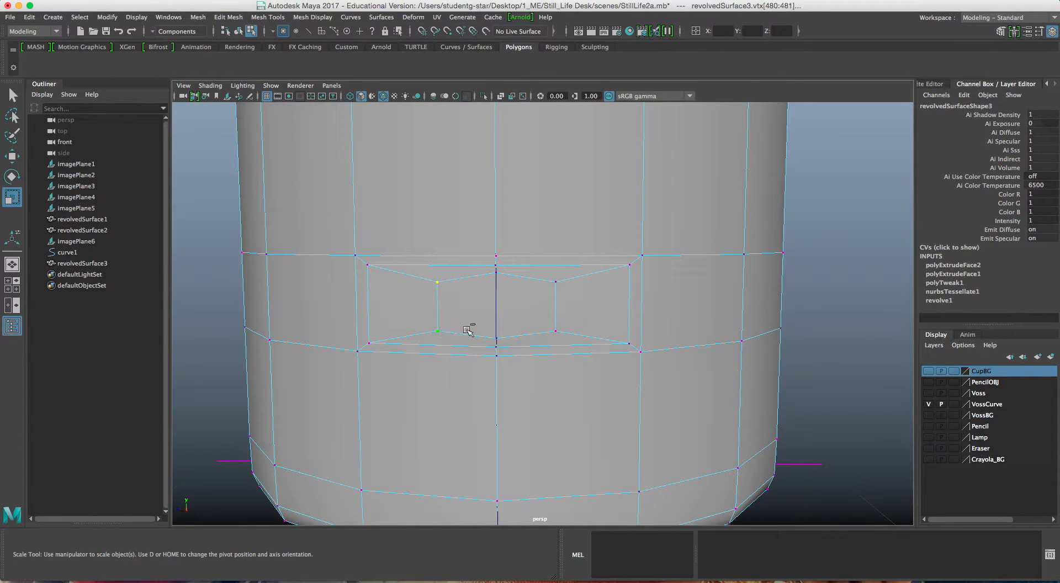
shift+click(555, 282)
Scale the selected corner vertices inward along Z to narrow the inner faces of both joints.
scroll(552, 309, down, 5)
alt+middle_drag(544, 240, 535, 380)
scroll(536, 355, down, 2)
alt+middle_drag(511, 328, 514, 341)
drag(465, 312, 470, 313)
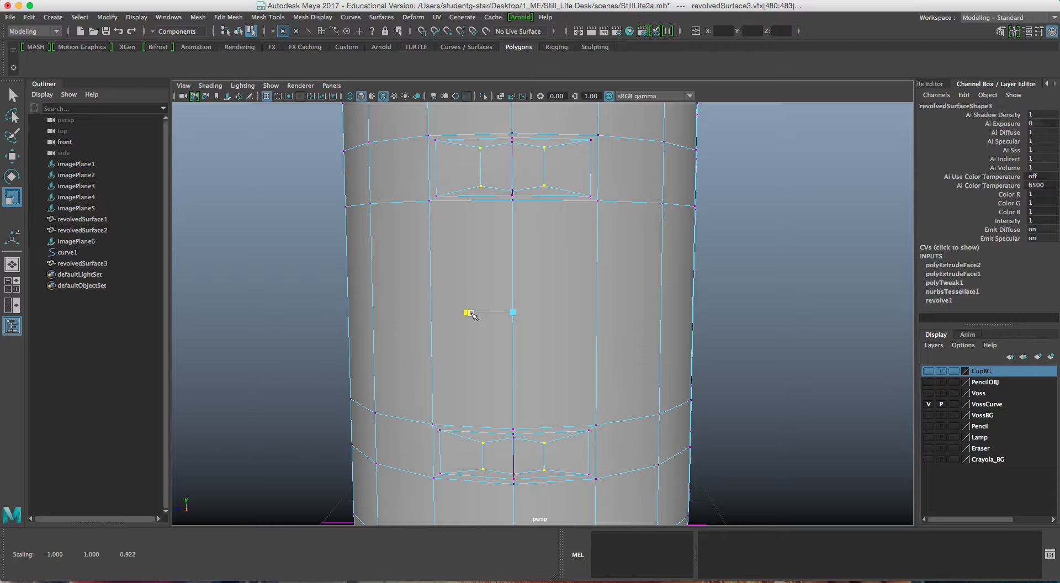
mouse_move(472, 314)
mouse_down()
mouse_move(560, 302)
mouse_move(486, 301)
mouse_up()
Show the CupBG reference layer in the front view and compare the lower joint with the reference handle.
scroll(469, 309, down, 5)
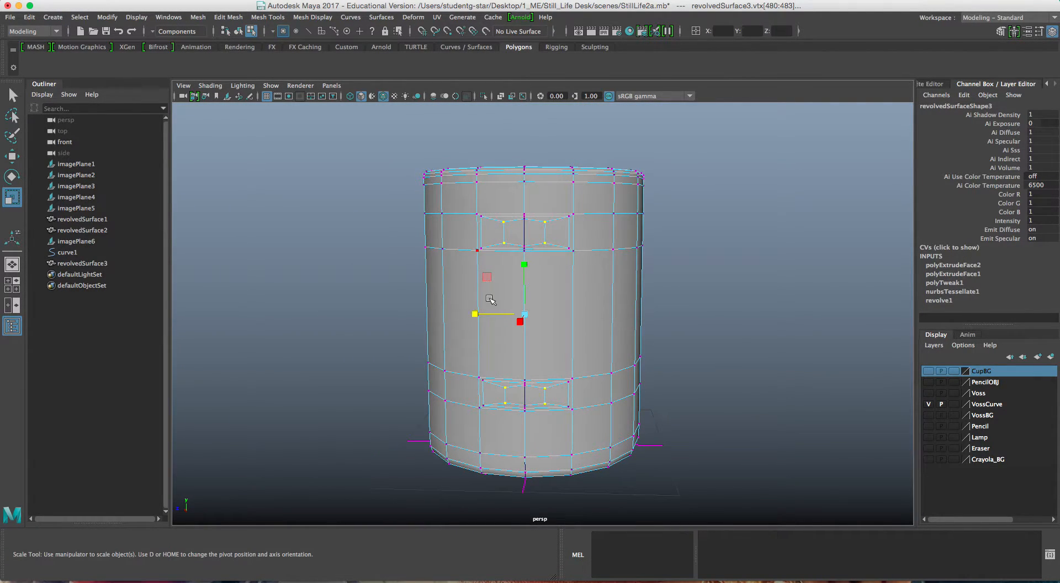
scroll(513, 284, up, 3)
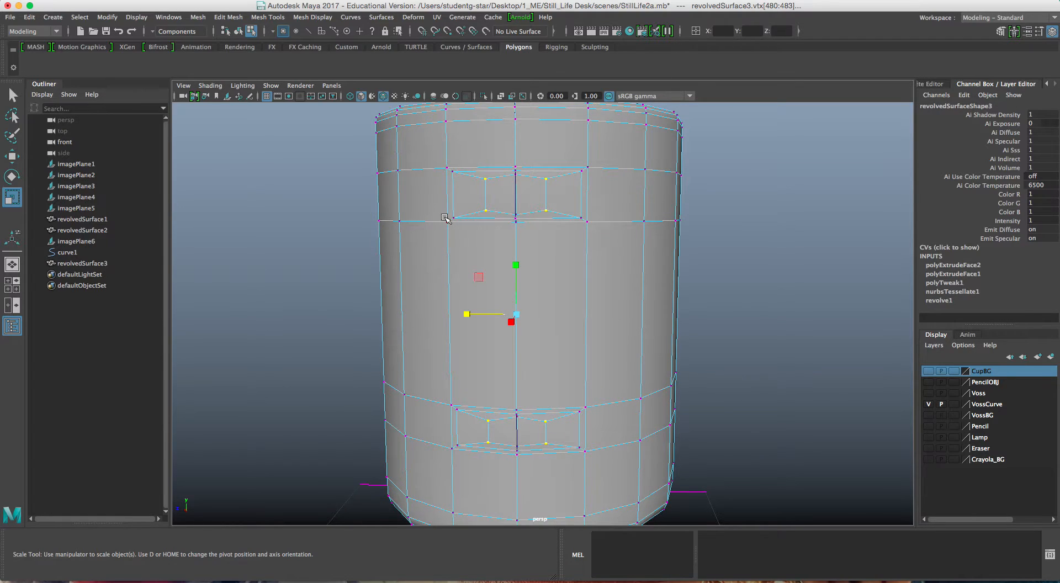
scroll(444, 217, down, 3)
mouse_move(465, 250)
alt+mouse_down()
mouse_move(430, 241)
mouse_move(463, 236)
alt+mouse_up()
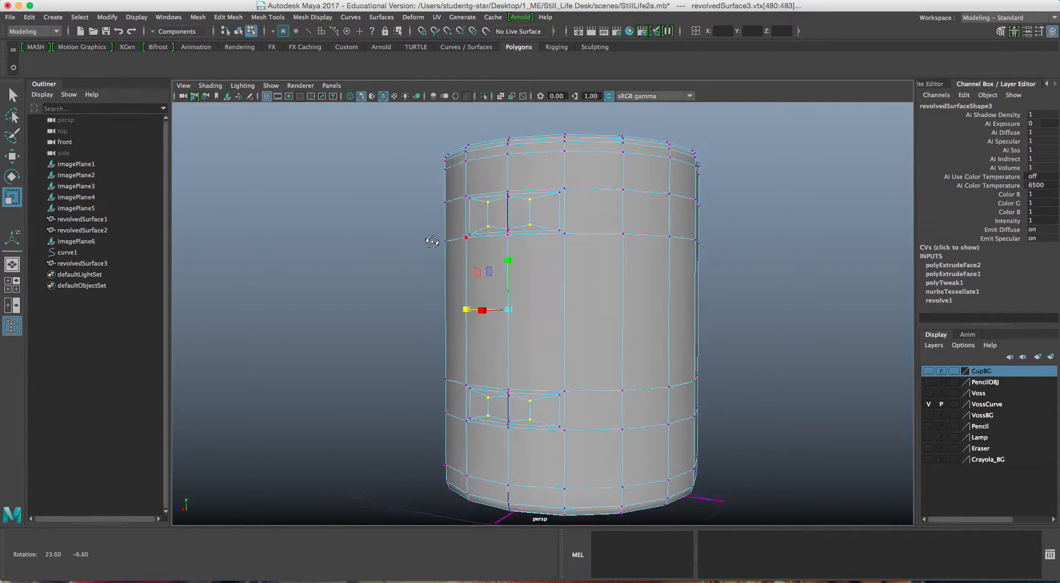
alt+drag(390, 225, 434, 232)
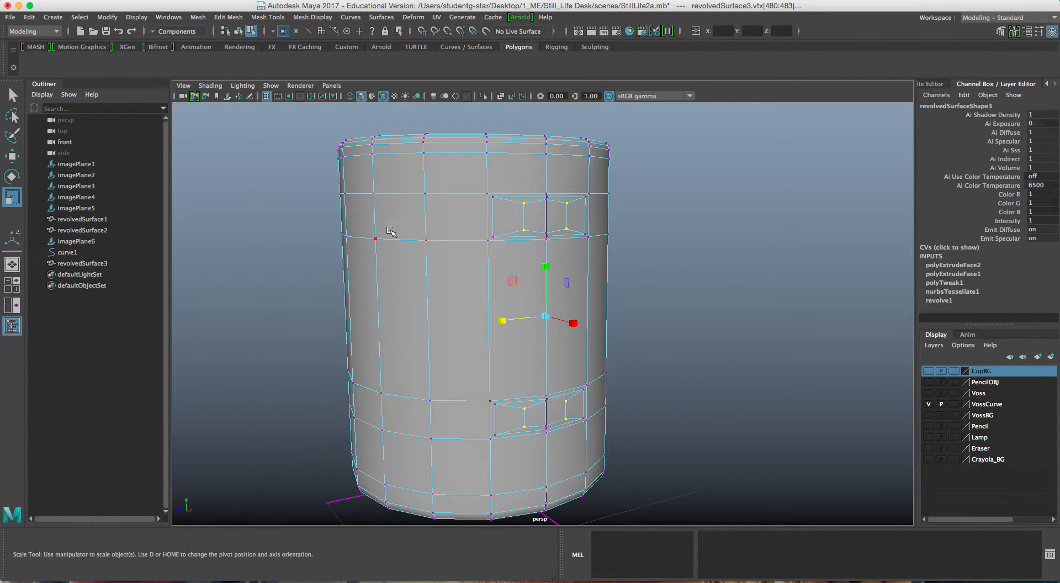
key(space)
key(space)
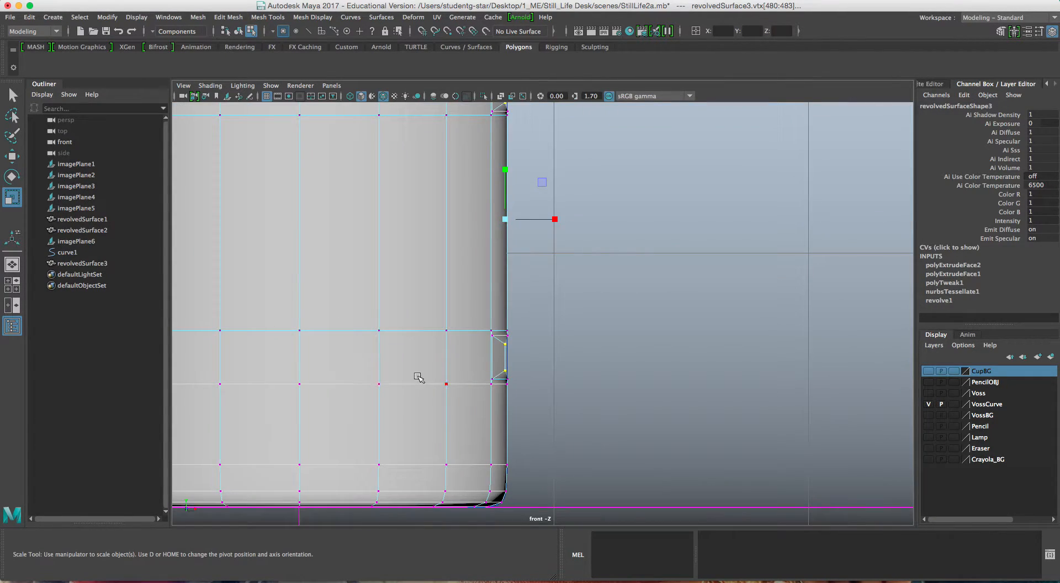
alt+middle_drag(418, 376, 598, 372)
scroll(597, 372, down, 1)
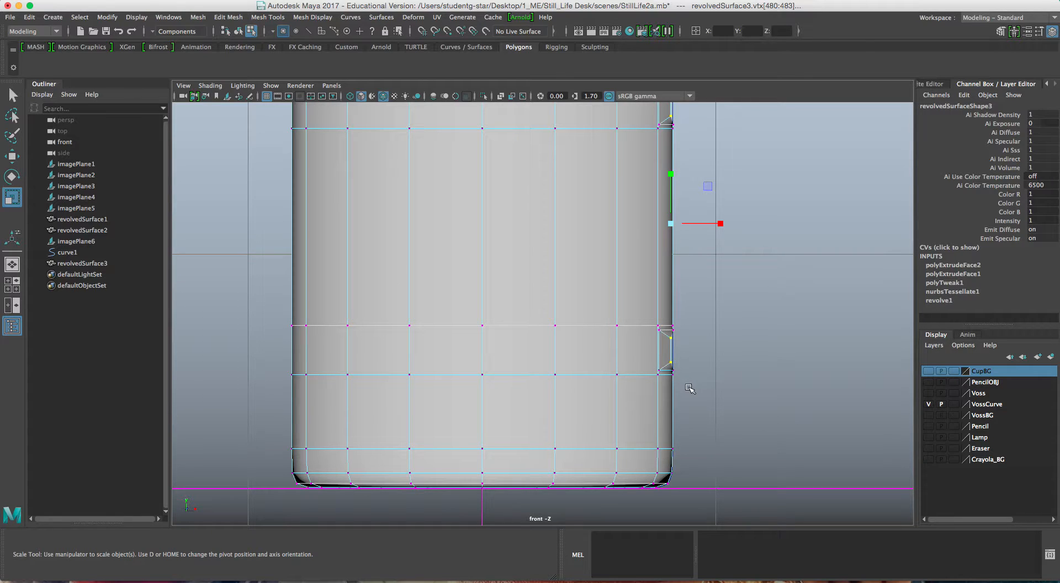
click(929, 371)
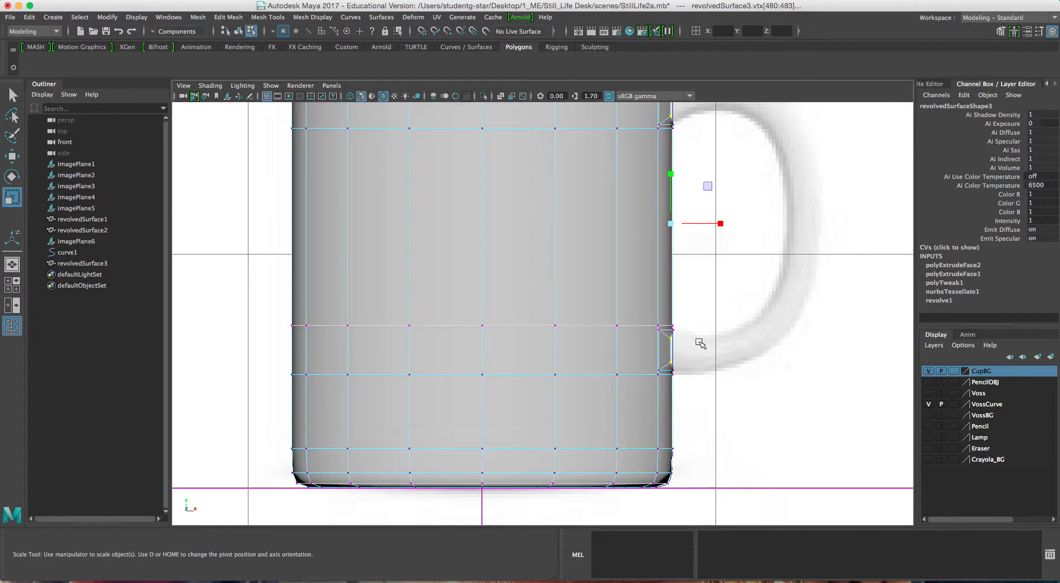
scroll(701, 343, up, 8)
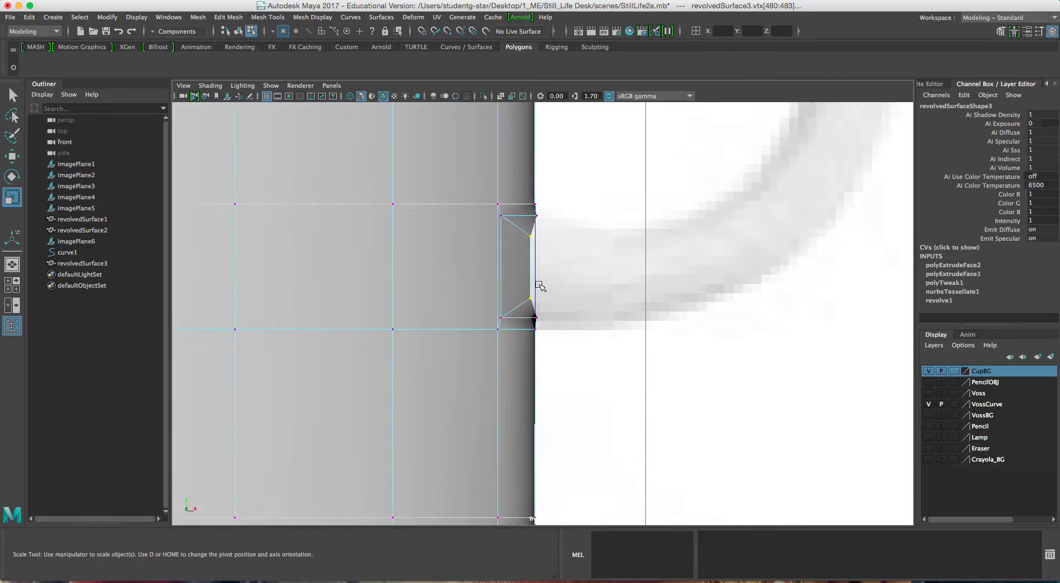
scroll(540, 286, up, 5)
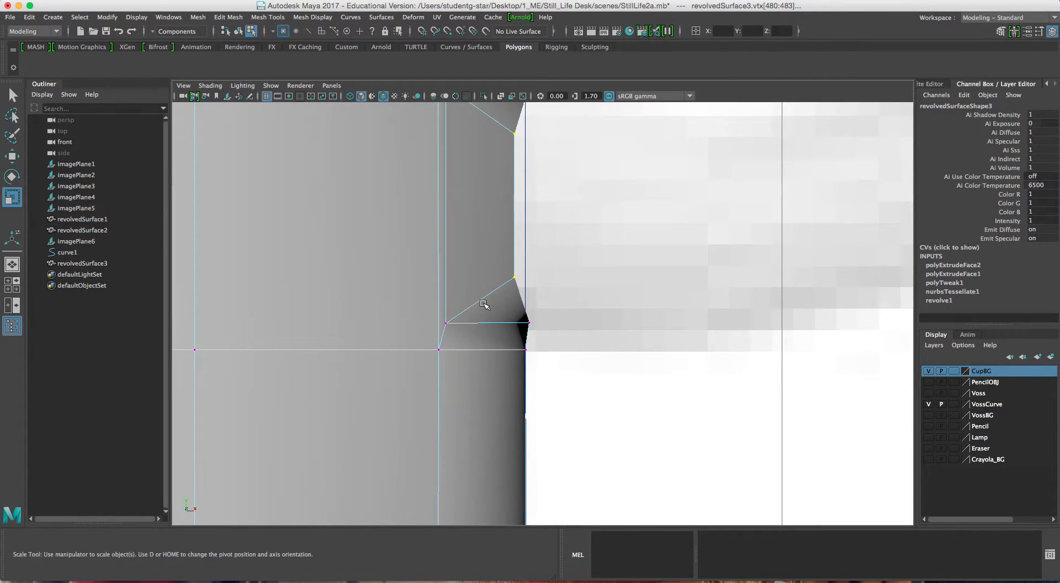
scroll(484, 304, down, 5)
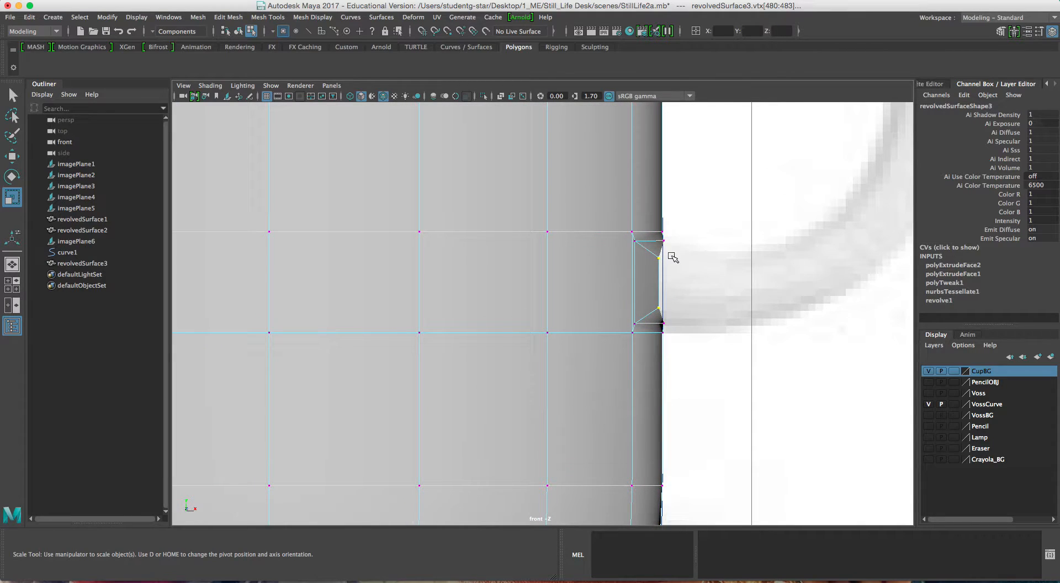
scroll(694, 274, down, 3)
alt+middle_drag(692, 274, 769, 259)
scroll(770, 258, down, 3)
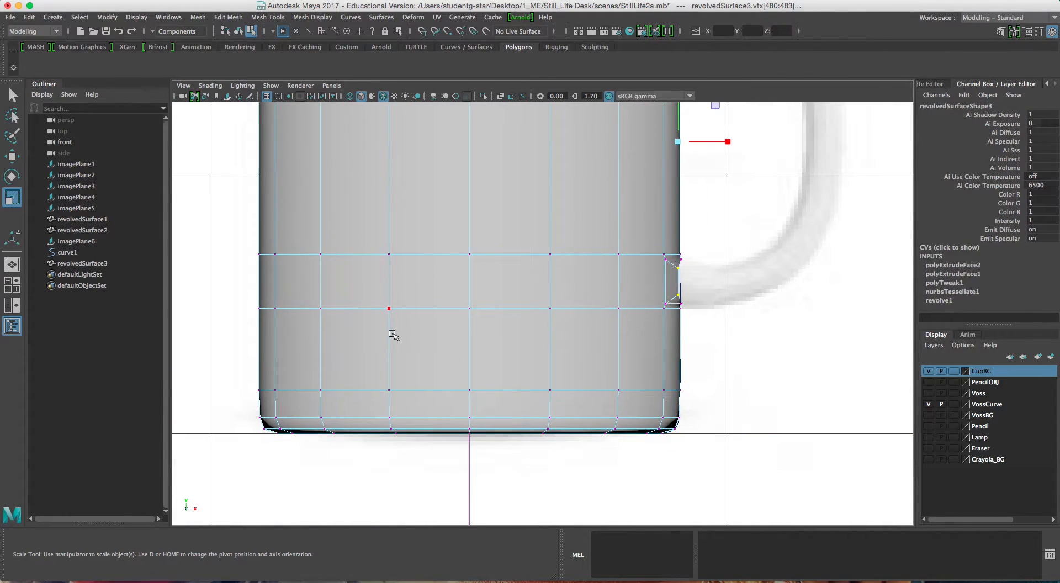
Select the vertex rows along the lower edges of both joints and move them slightly down toward the handle outline.
drag(253, 287, 686, 359)
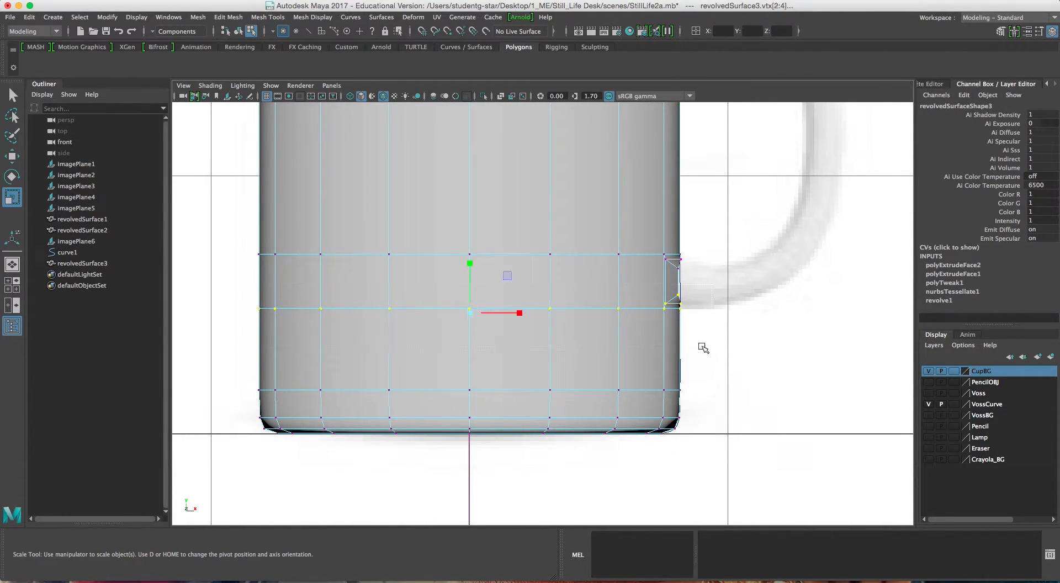
scroll(702, 346, up, 2)
key(w)
alt+middle_drag(693, 206, 682, 365)
alt+middle_drag(604, 186, 636, 303)
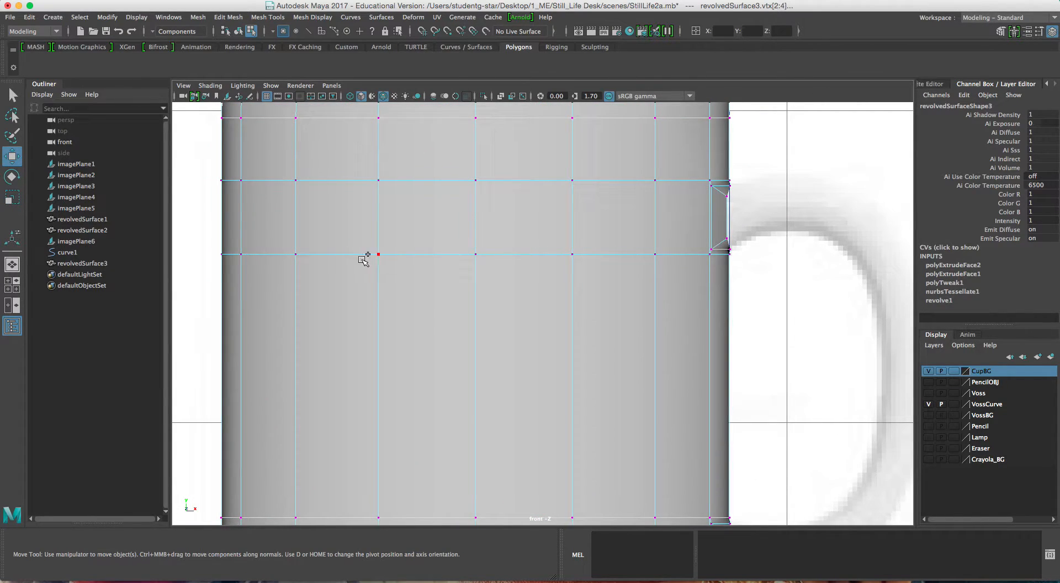
drag(213, 222, 745, 334)
alt+middle_drag(738, 252, 721, 248)
scroll(464, 372, down, 5)
alt+middle_drag(465, 372, 473, 305)
drag(491, 271, 492, 276)
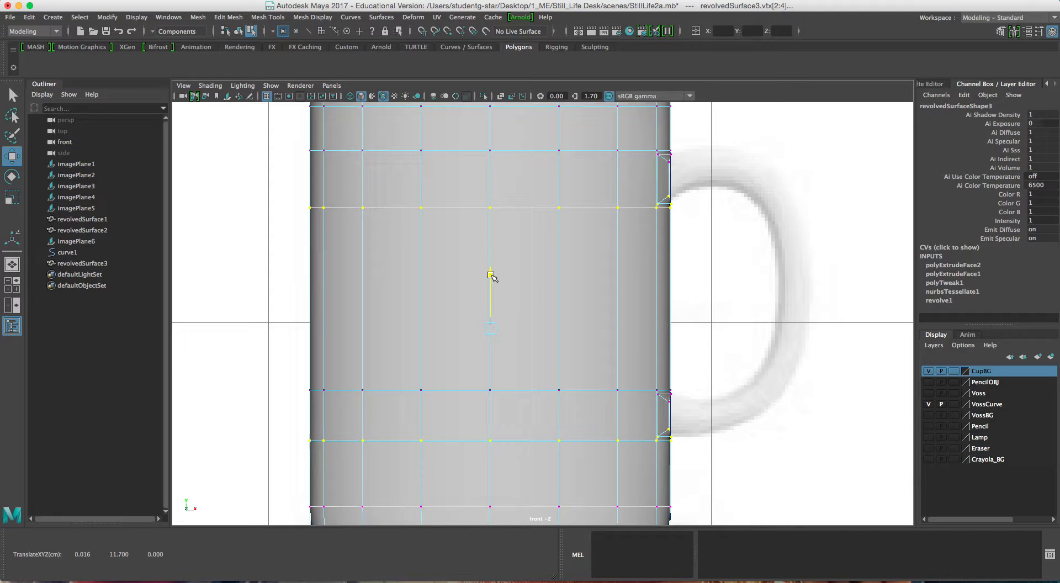
Select the vertex rows along the upper edges of both joints and move them slightly up toward the handle outline.
drag(311, 361, 695, 413)
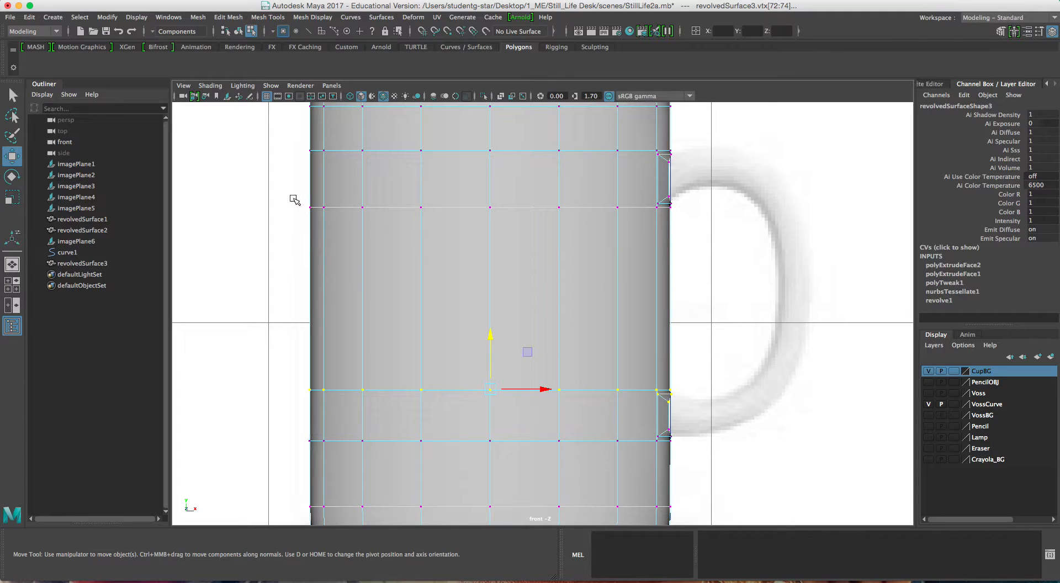
shift+drag(293, 135, 691, 176)
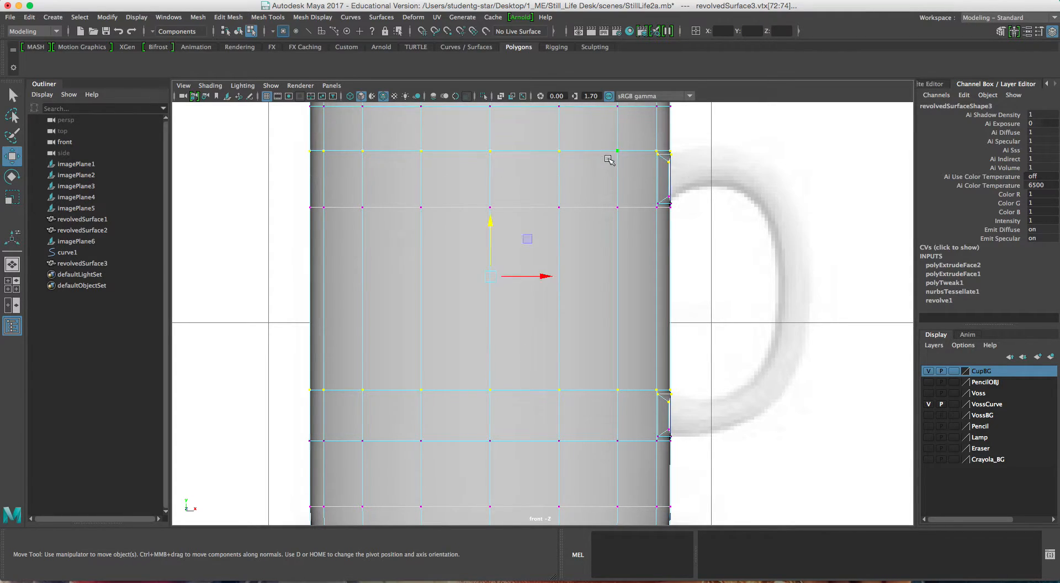
alt+middle_drag(563, 187, 575, 238)
drag(501, 271, 504, 271)
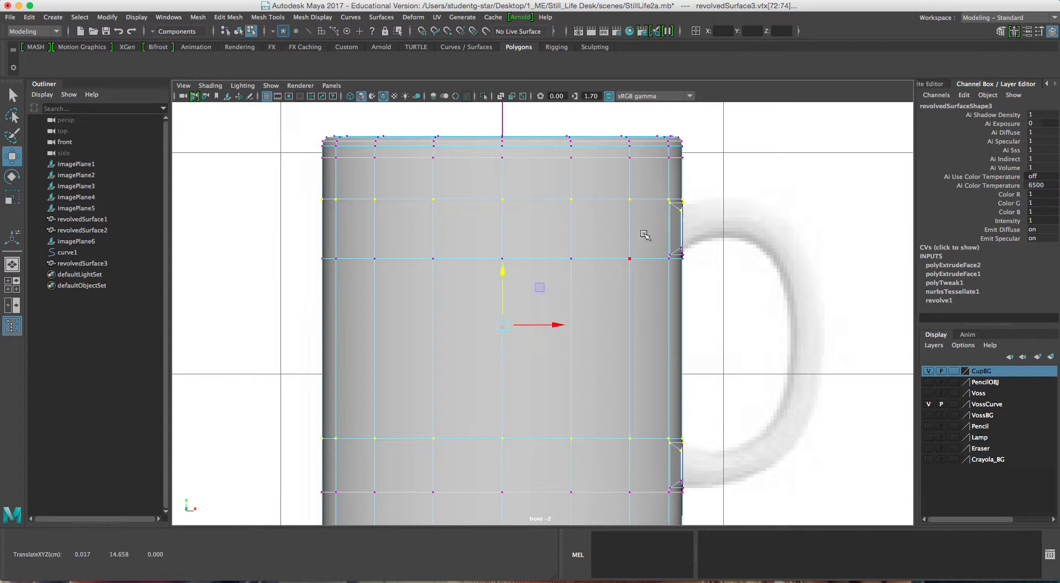
Return to the perspective view and hide the CupBG reference layer.
key(space)
key(space)
alt+drag(696, 215, 677, 216)
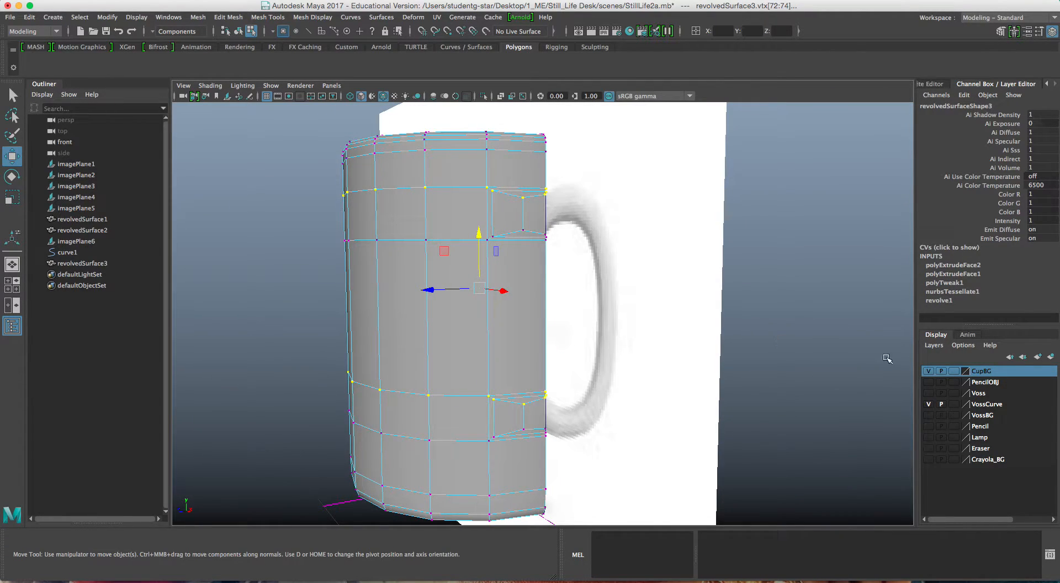
click(927, 373)
alt+drag(754, 299, 566, 241)
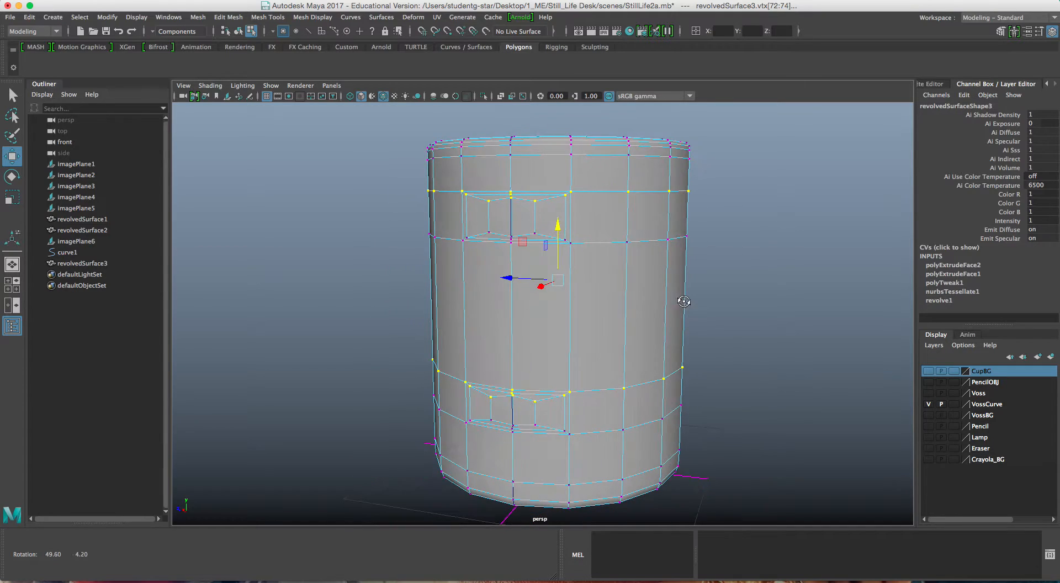
Switch to face selection and select the inner faces of both the upper and lower handle joints.
right_drag(507, 214, 506, 243)
alt+drag(529, 247, 416, 234)
click(489, 218)
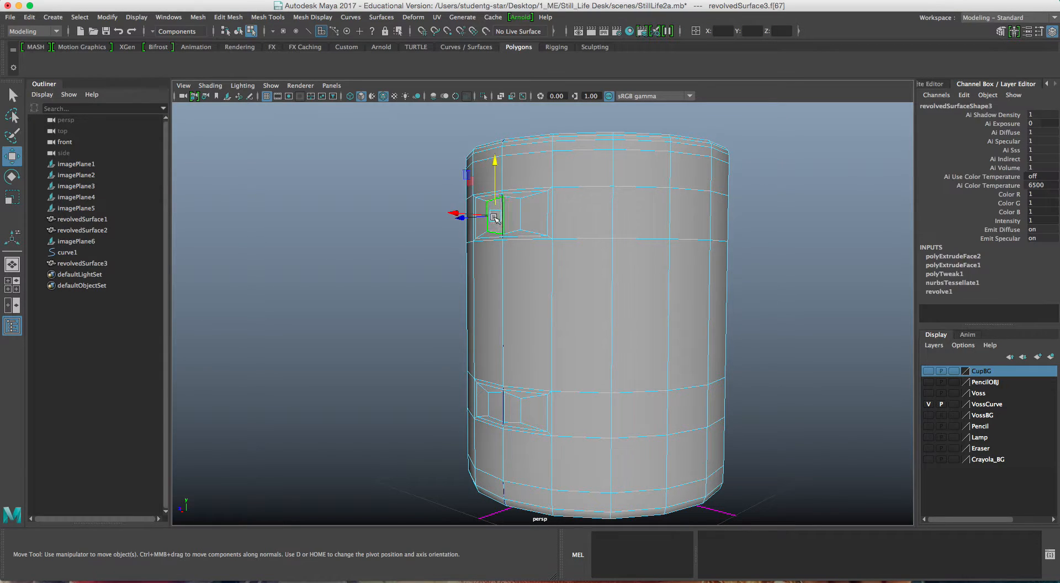
shift+click(496, 408)
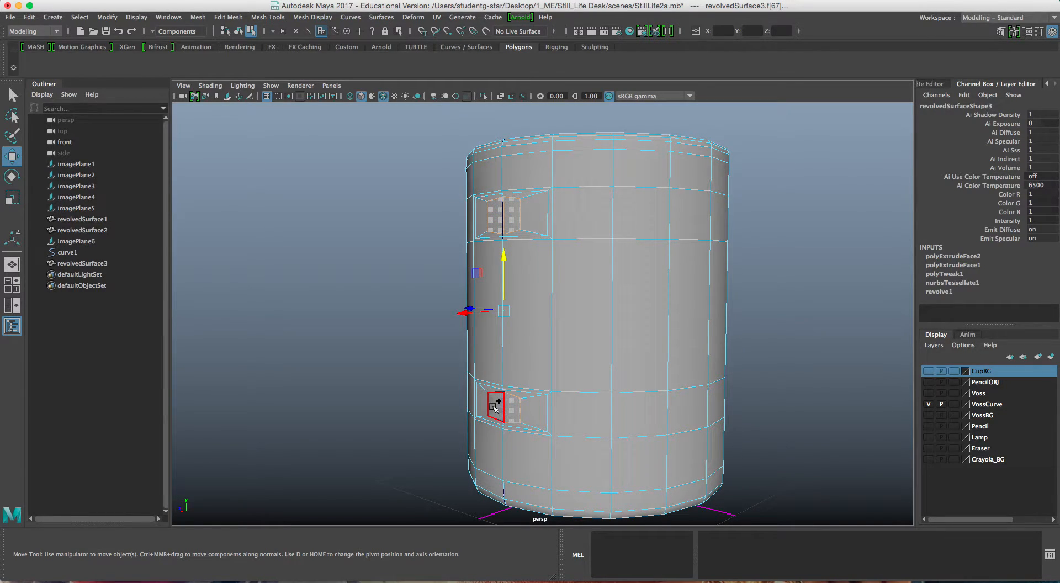
alt+drag(495, 408, 652, 410)
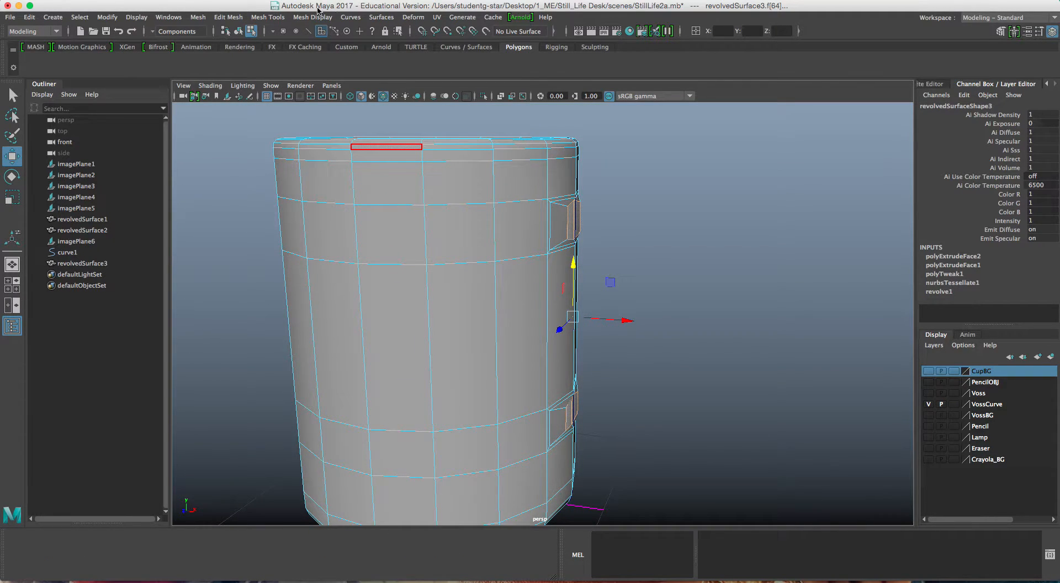
Try to bridge the selected faces of the two handle joints using a smooth path + curve with 7 divisions.
click(272, 17)
mouse_move(306, 20)
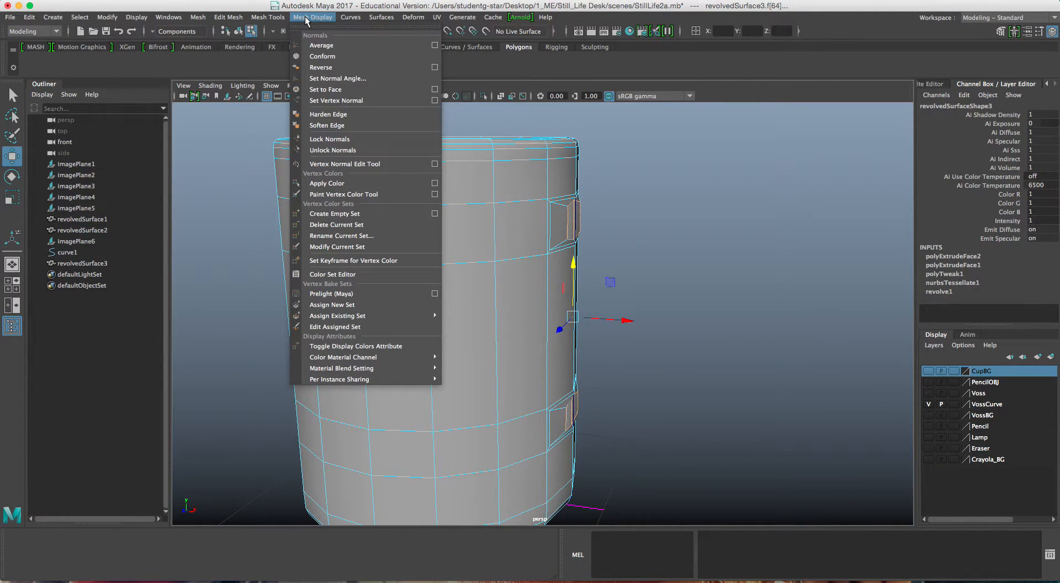
mouse_move(228, 18)
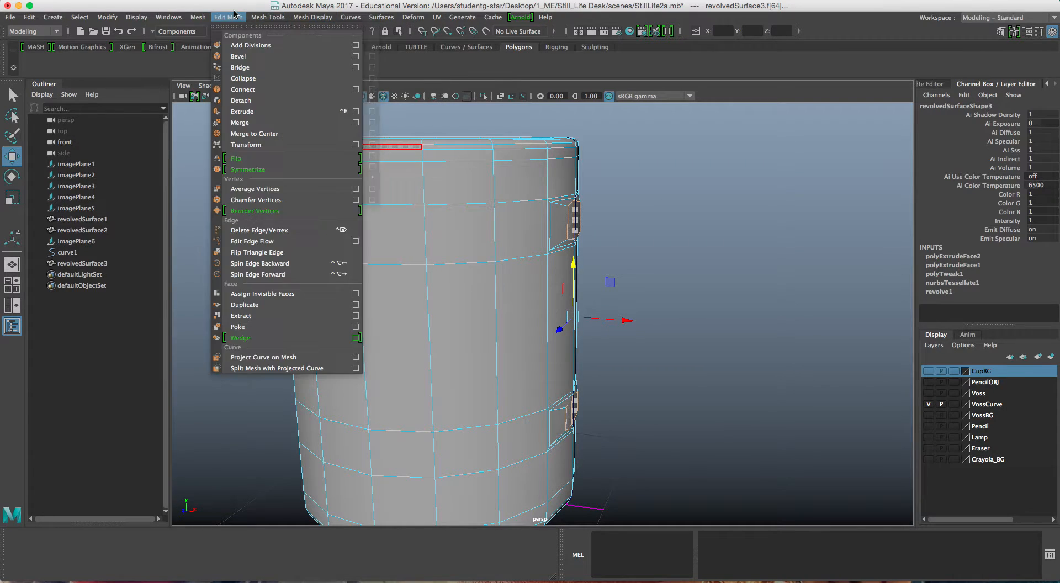
click(355, 67)
drag(796, 80, 759, 67)
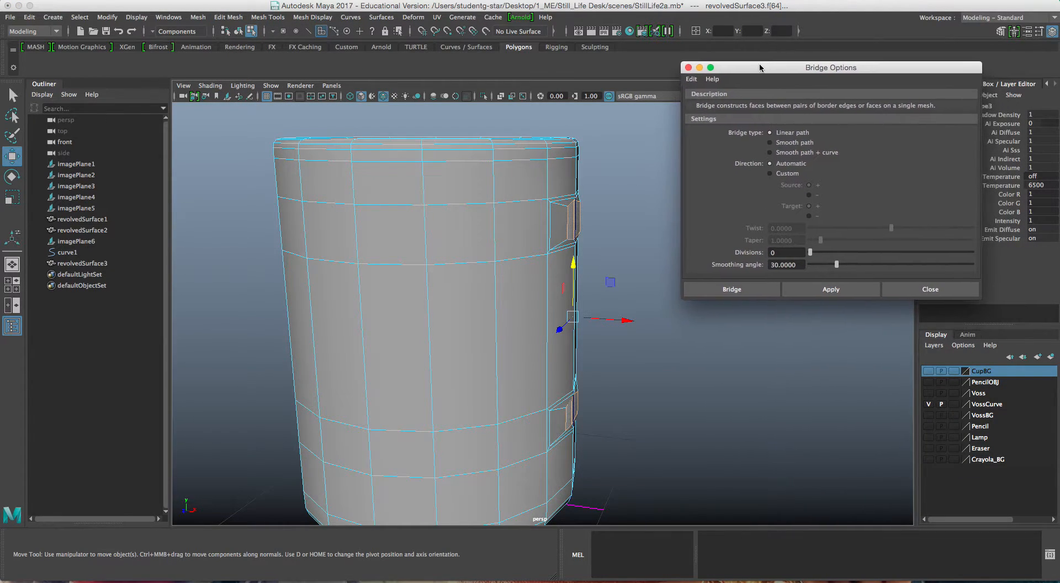
click(772, 152)
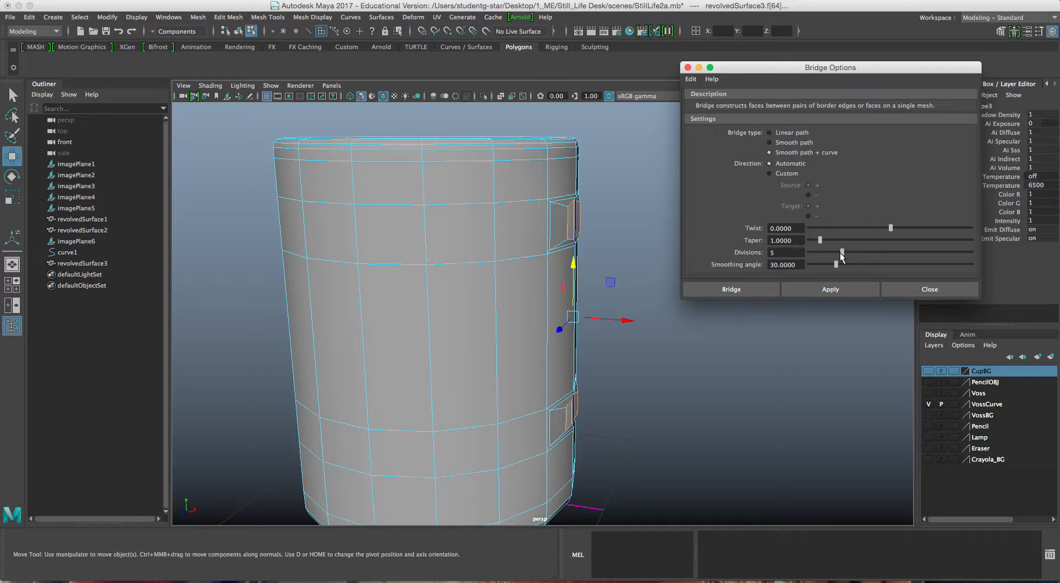
alt+drag(552, 232, 601, 199)
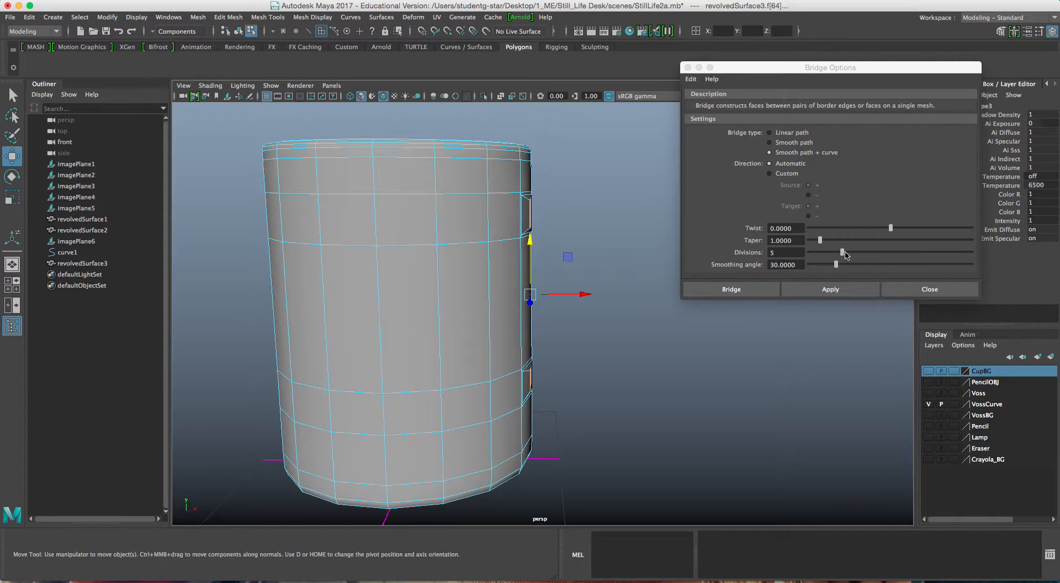
drag(843, 252, 853, 253)
click(806, 291)
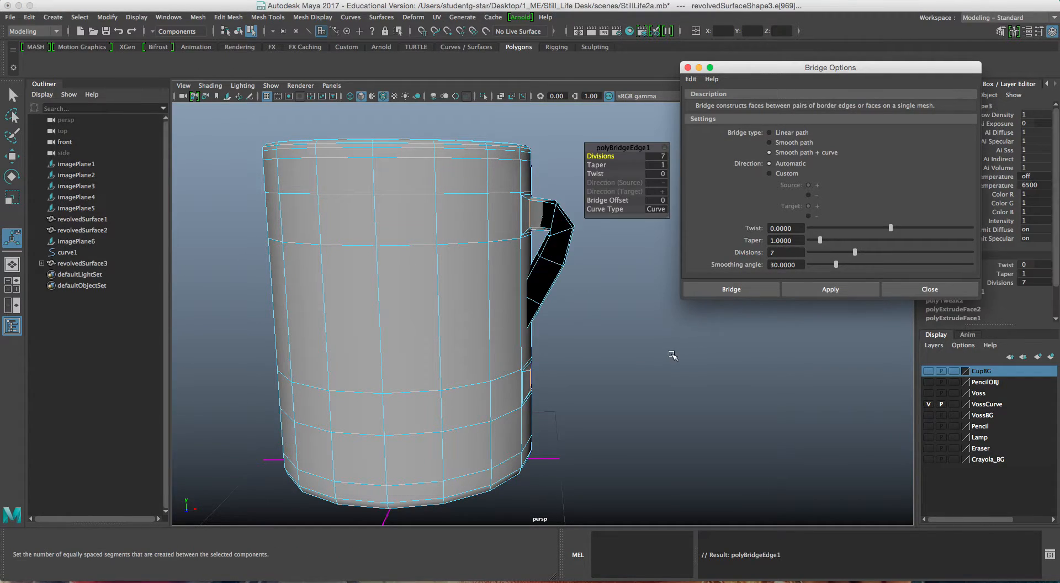
alt+drag(673, 356, 638, 379)
key(ctrl+z)
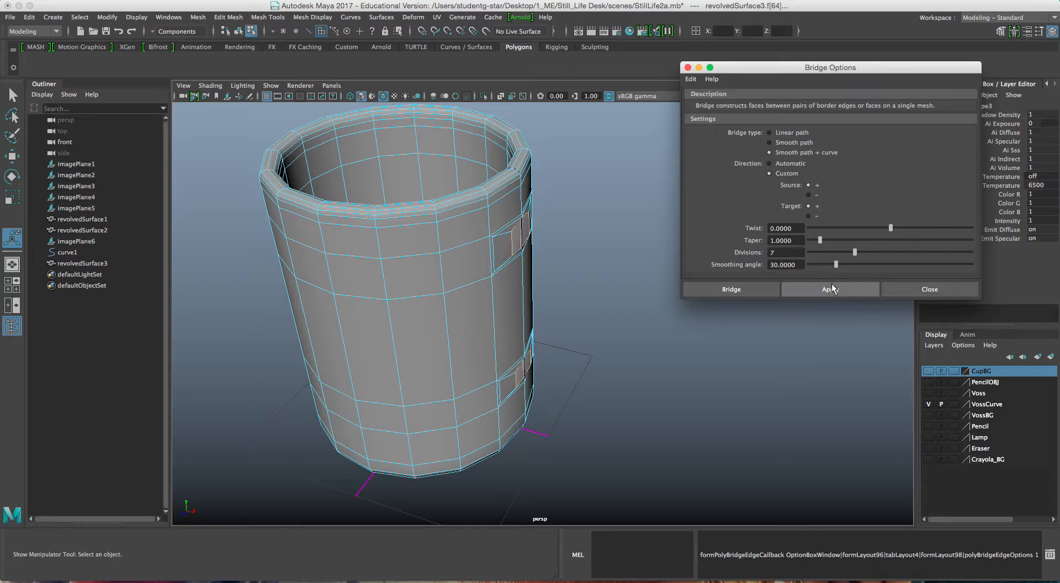
Try to bridge the two handle joints using a linear path with 7 divisions and automatic direction.
click(773, 134)
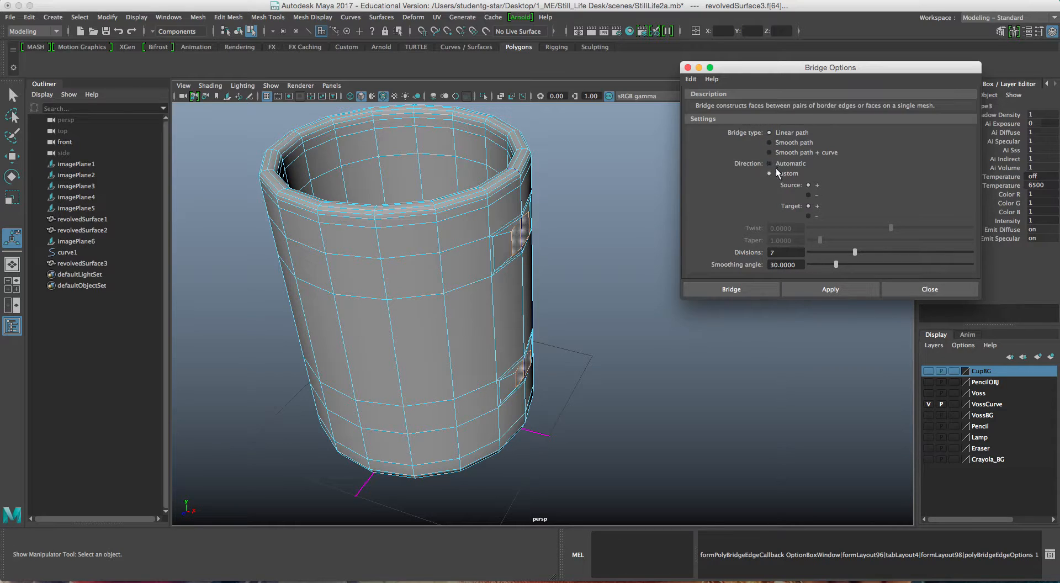
click(833, 289)
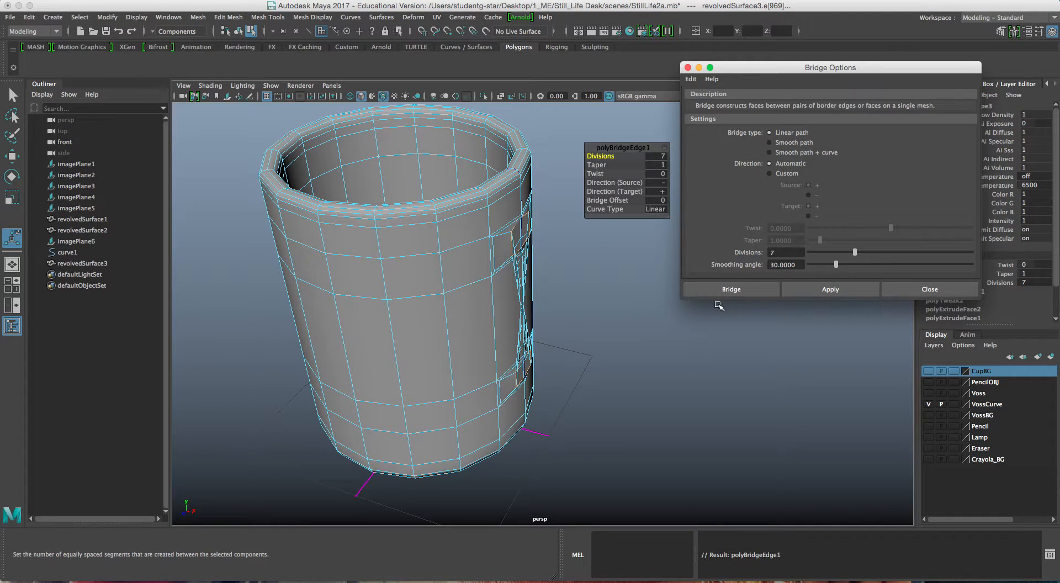
click(909, 287)
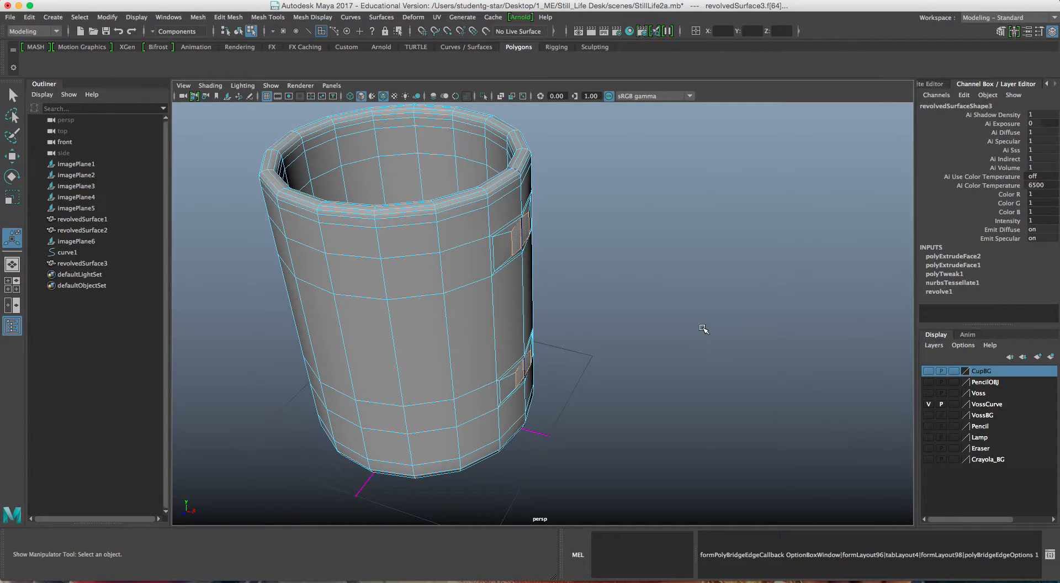
Extrude the selected faces of both handle joints and pull them straight out from the cup wall.
alt+drag(703, 323, 703, 318)
key(w)
alt+drag(607, 341, 571, 312)
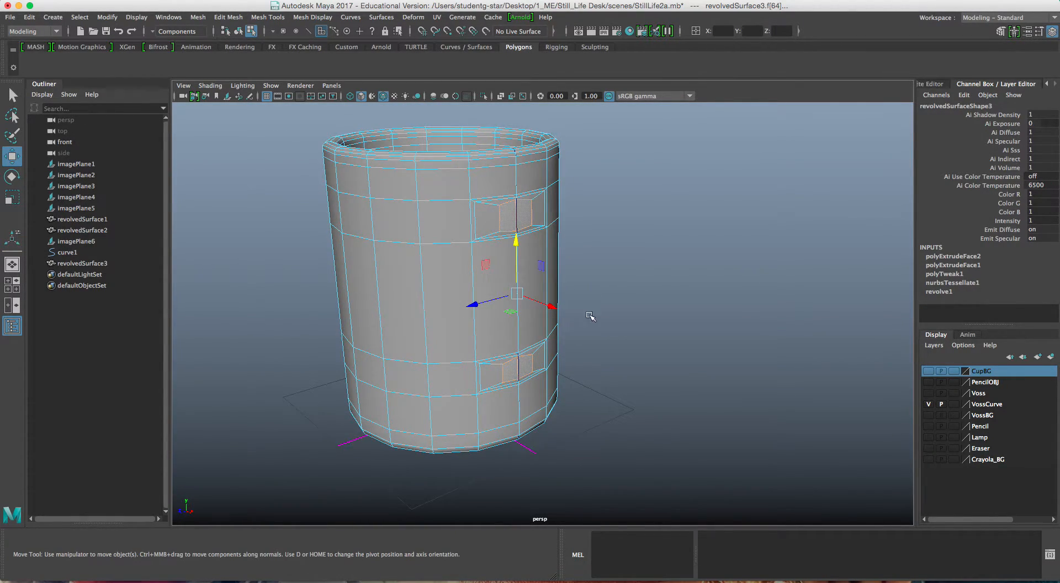
key(ctrl+e)
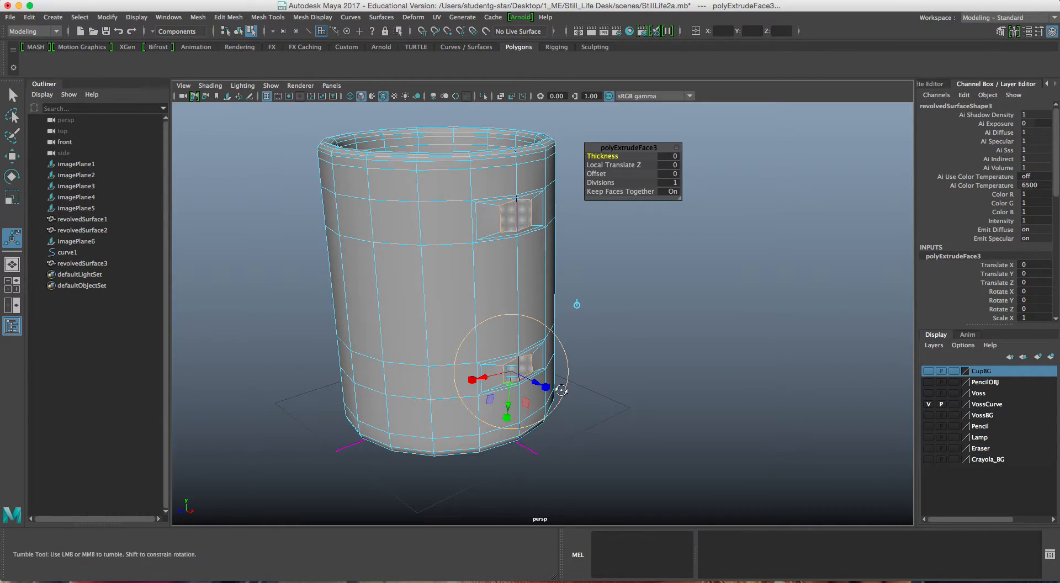
alt+drag(561, 390, 594, 387)
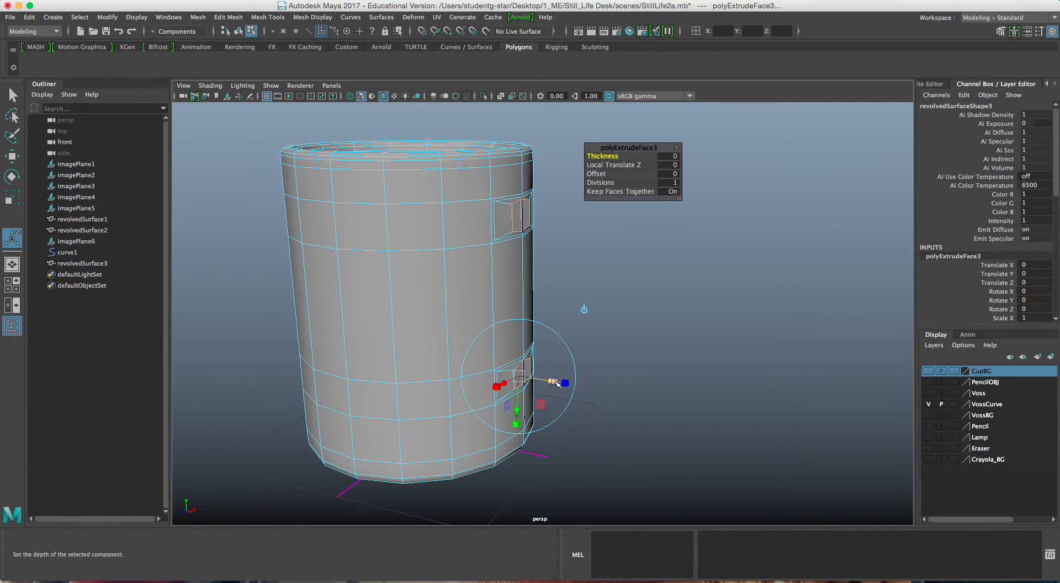
key(w)
drag(578, 302, 623, 304)
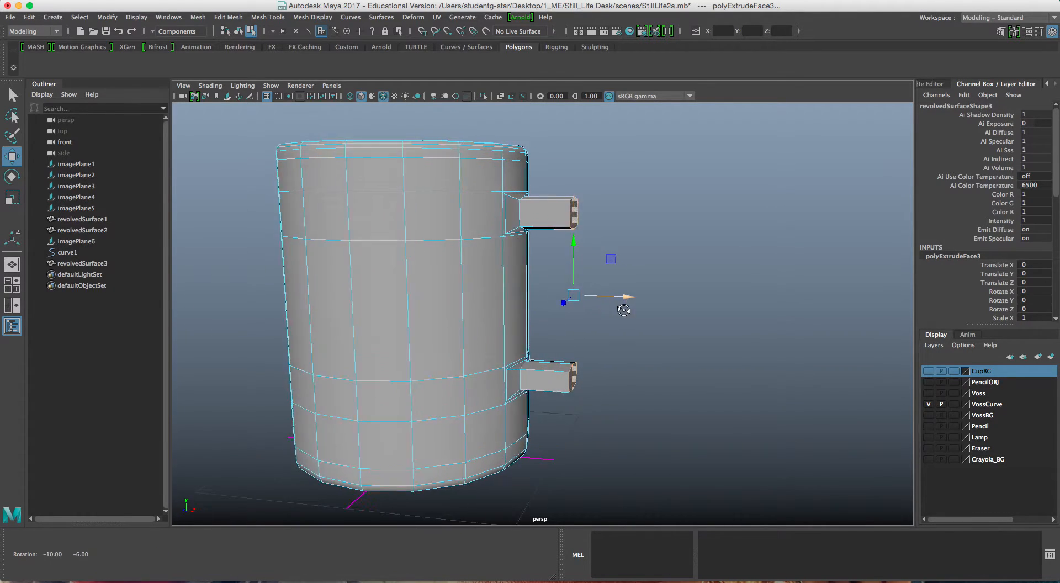
Switch to the front view and show the CupBG reference layer behind the extruded handle stubs.
key(space)
key(space)
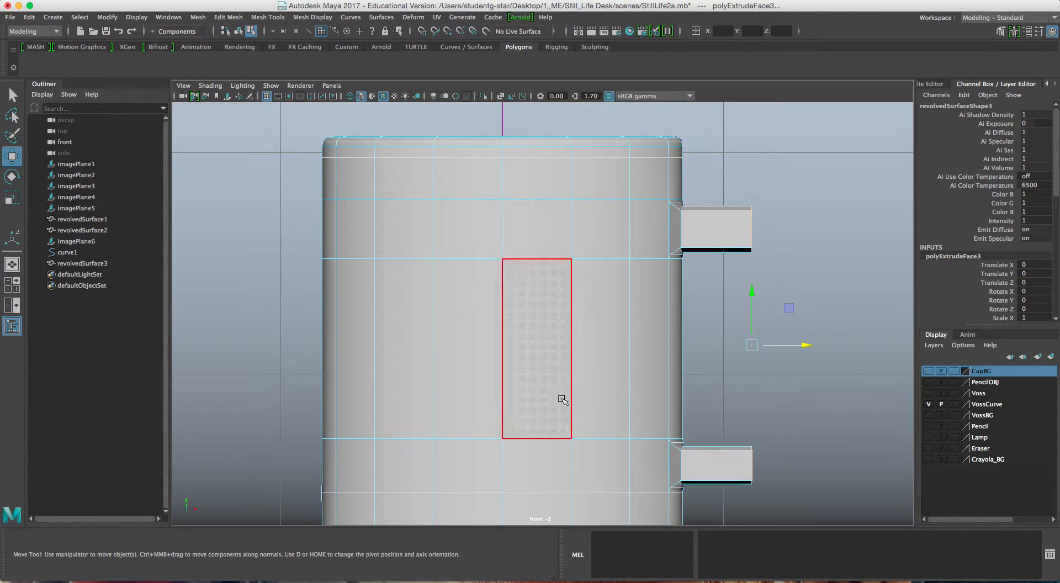
click(932, 371)
alt+middle_drag(804, 303, 736, 265)
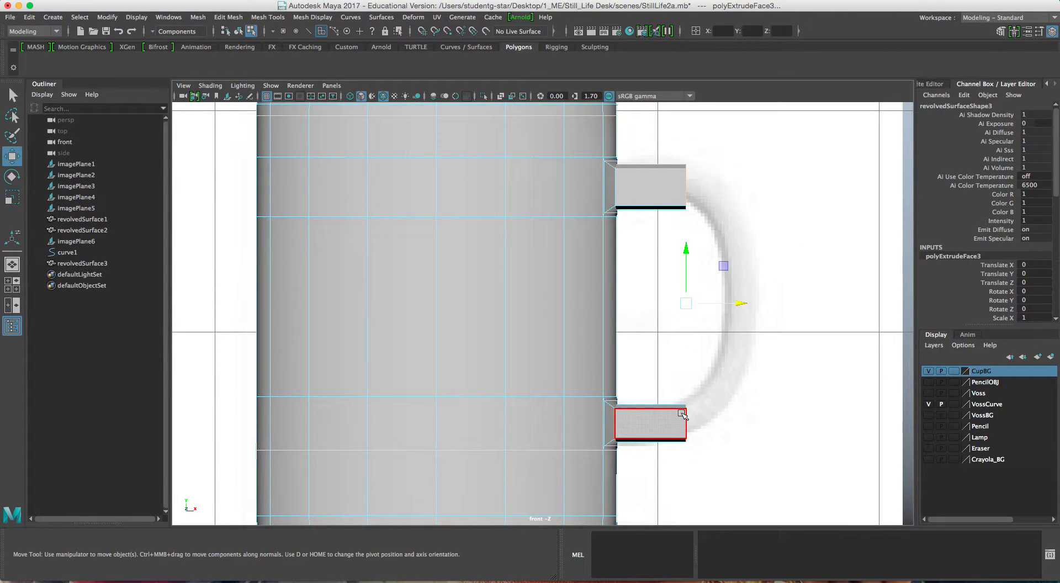
alt+middle_drag(675, 421, 647, 394)
Select only the end faces of the lower stub and move them inward to about X 12.03, Y 6.98 cm along the reference handle.
right_drag(647, 393, 605, 250)
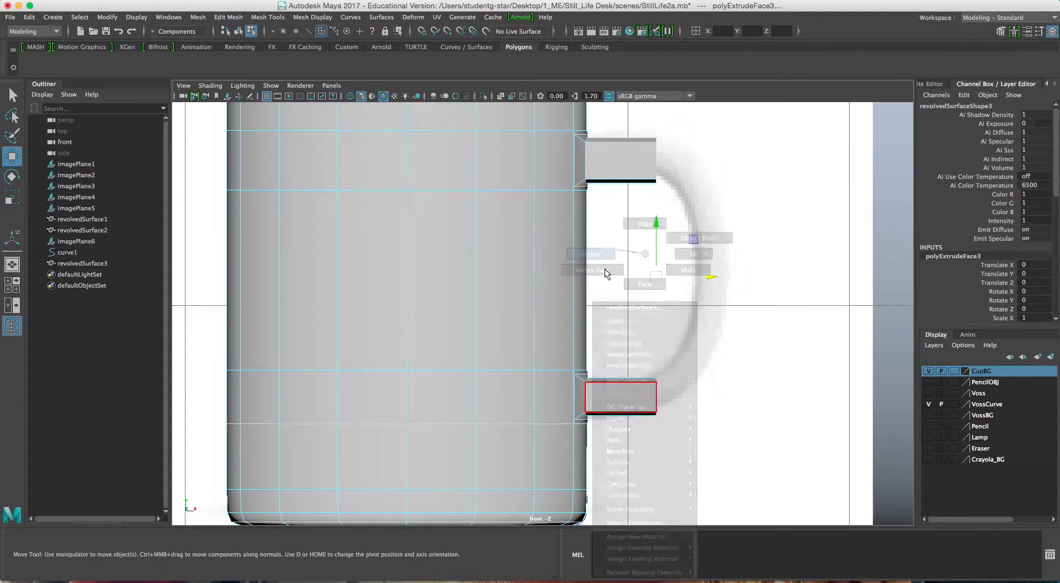
right_drag(647, 387, 647, 280)
alt+middle_drag(657, 371, 633, 329)
drag(666, 396, 667, 399)
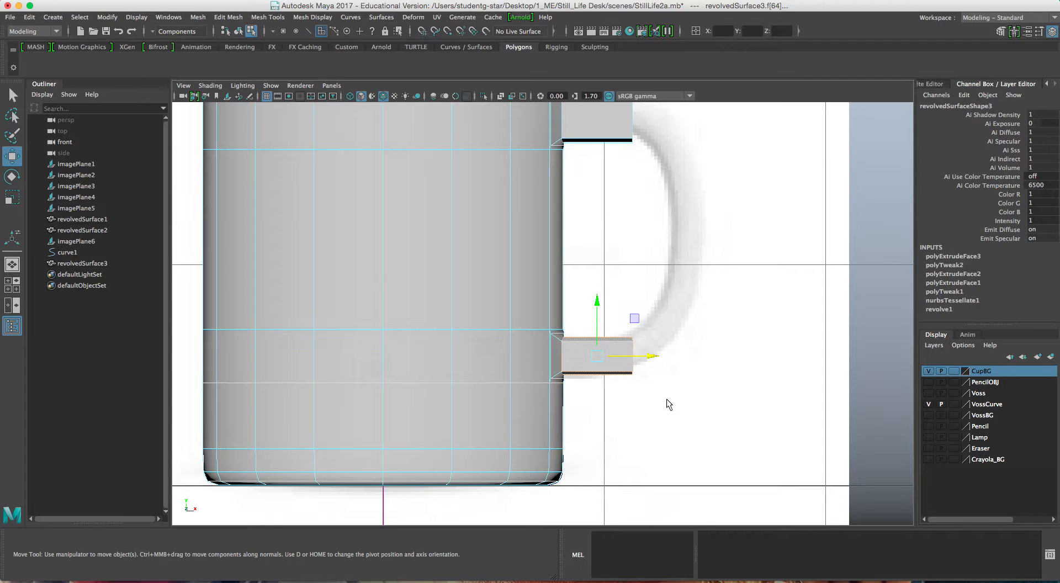
ctrl+drag(583, 314, 613, 399)
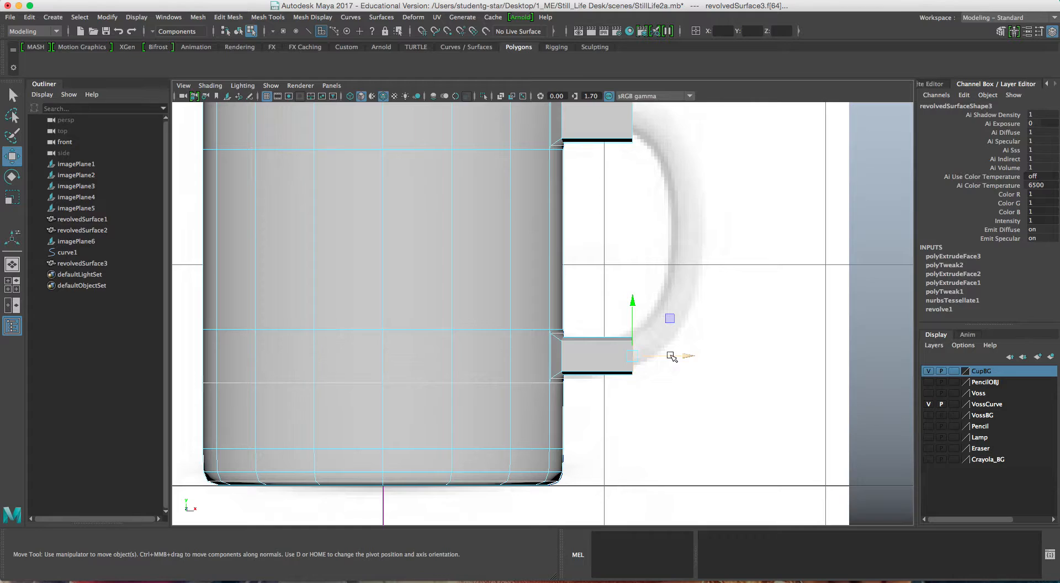
scroll(607, 361, up, 5)
drag(627, 373, 578, 374)
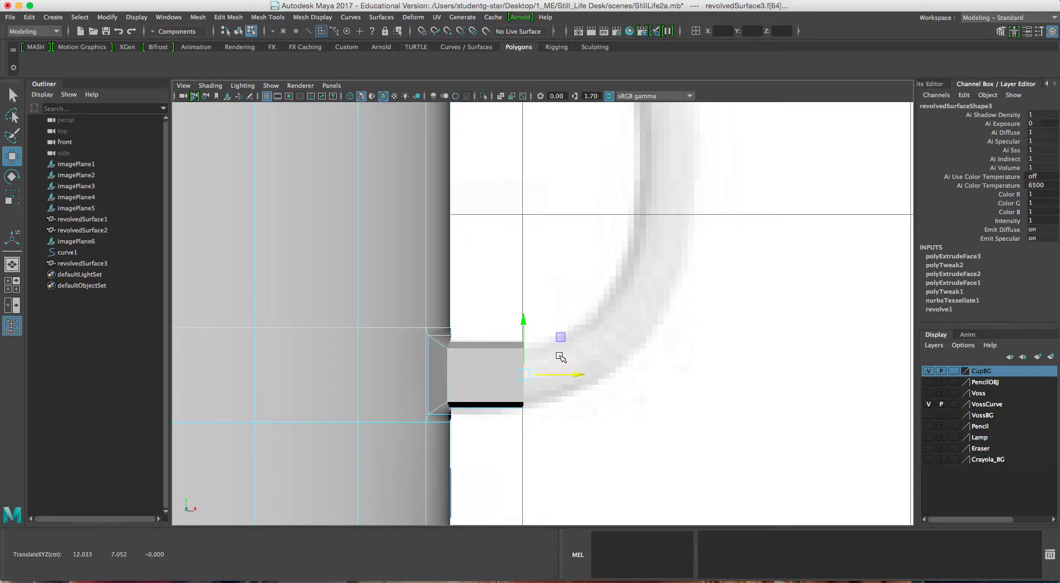
drag(525, 322, 525, 323)
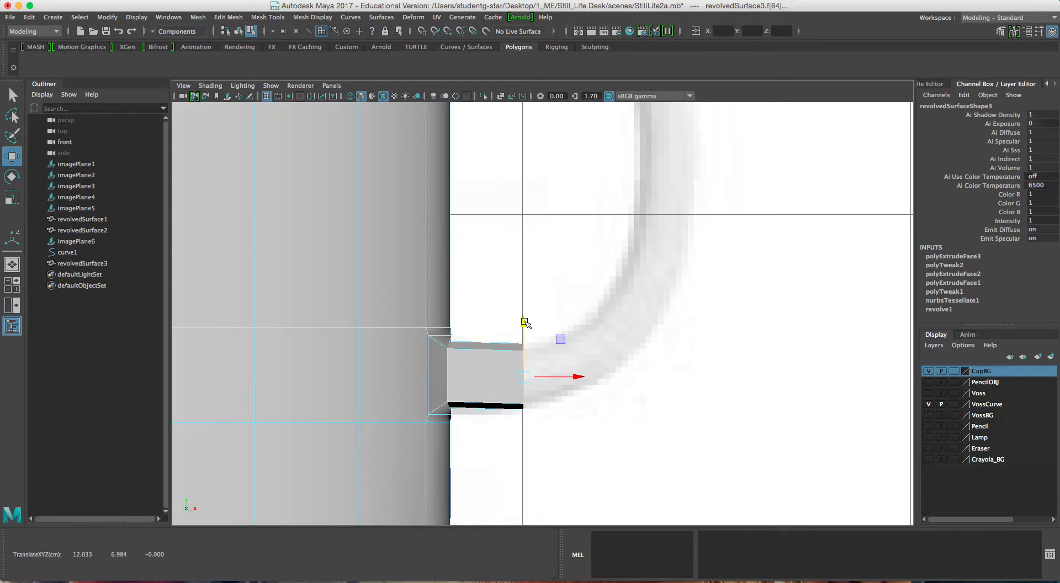
Extrude the lower stub's end, rotate it to follow the handle's curve, and place it at about X 15.2, Y 8.6 cm.
key(ctrl+e)
key(w)
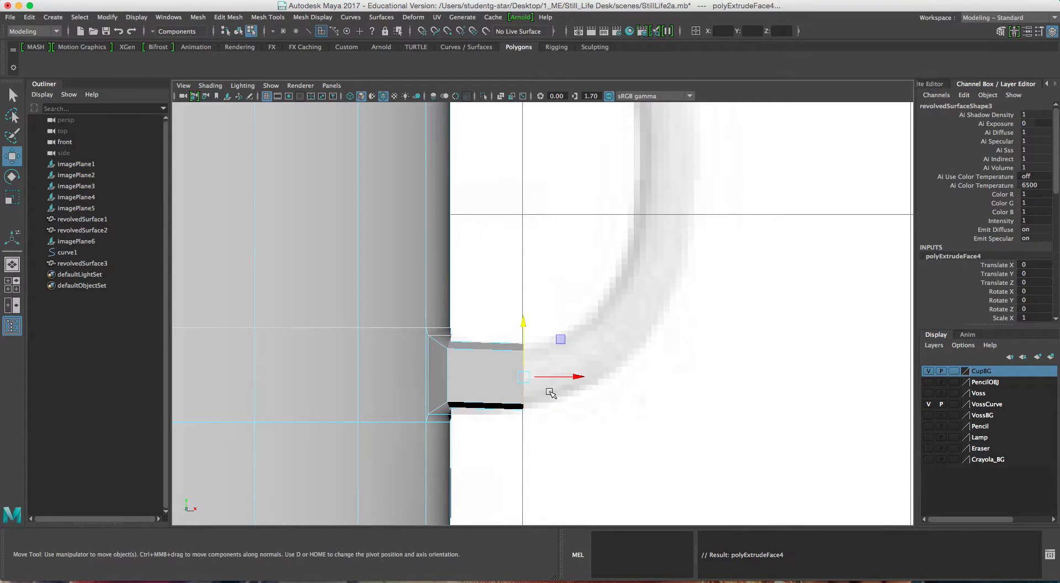
drag(528, 377, 615, 346)
key(e)
drag(626, 298, 590, 299)
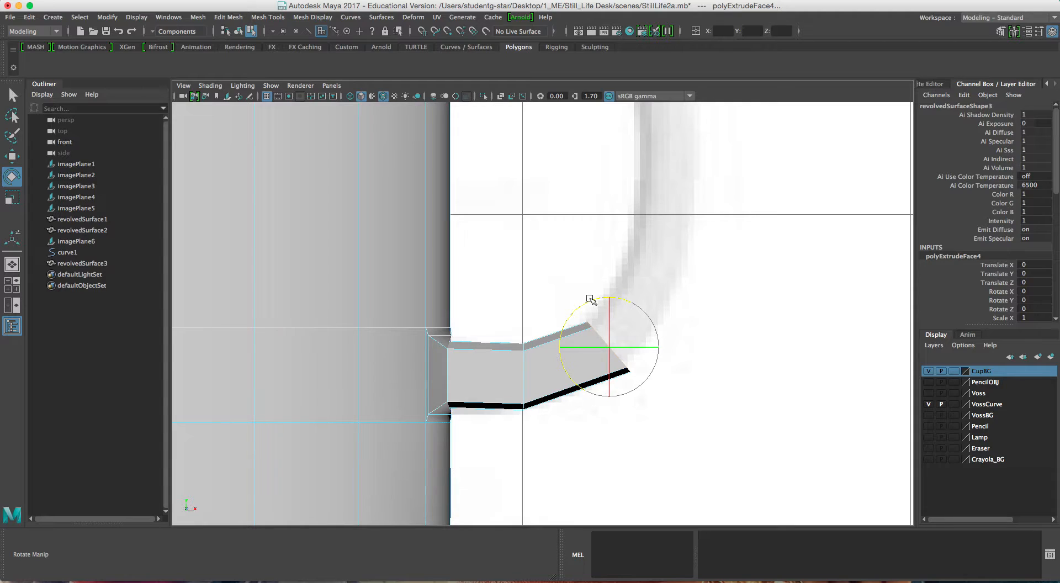
key(w)
drag(609, 346, 626, 327)
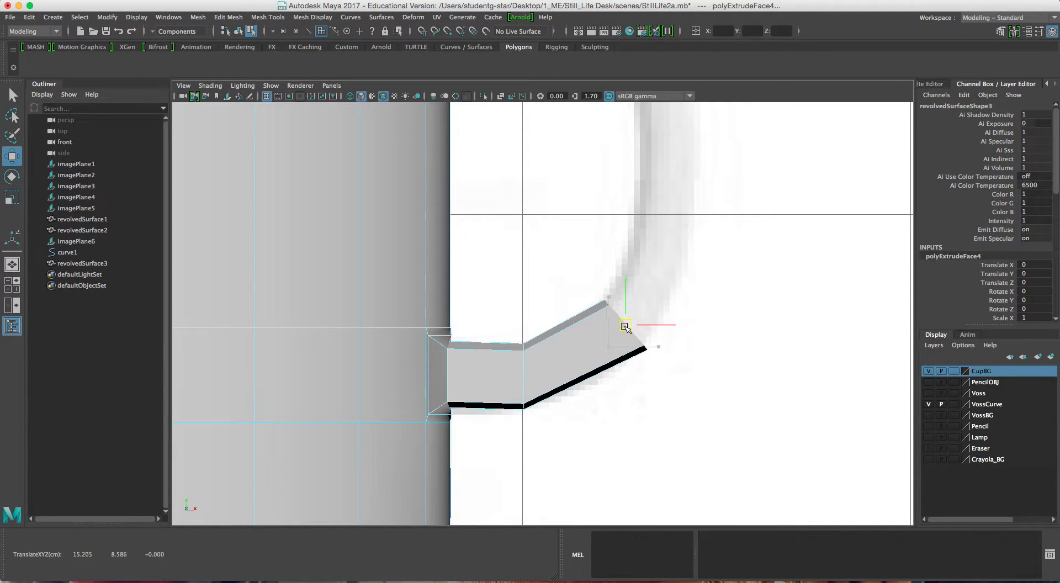
Extrude the lower handle end again up along the reference outline and rotate its end face level.
key(ctrl+e)
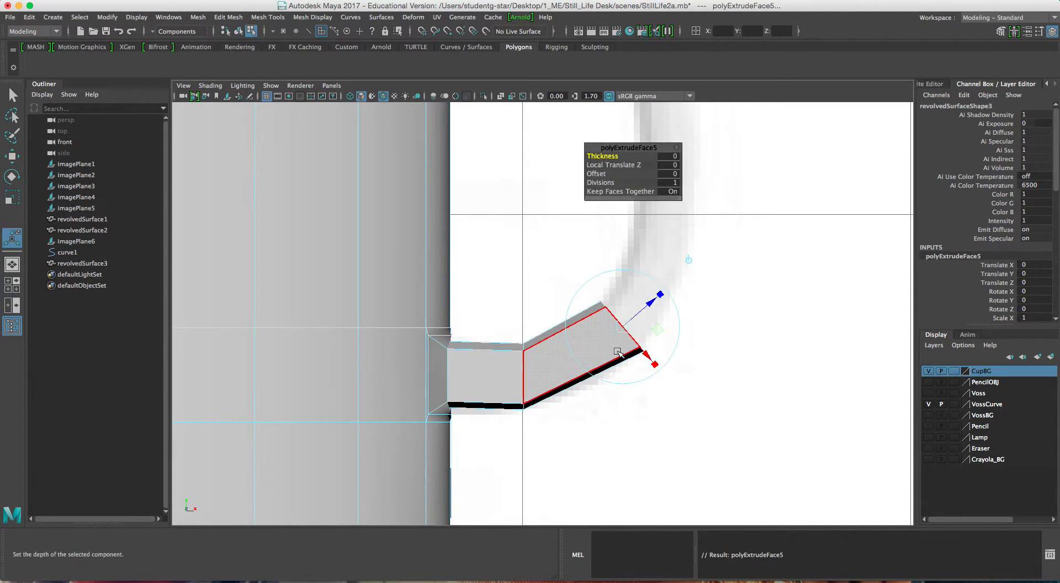
key(w)
drag(623, 328, 665, 238)
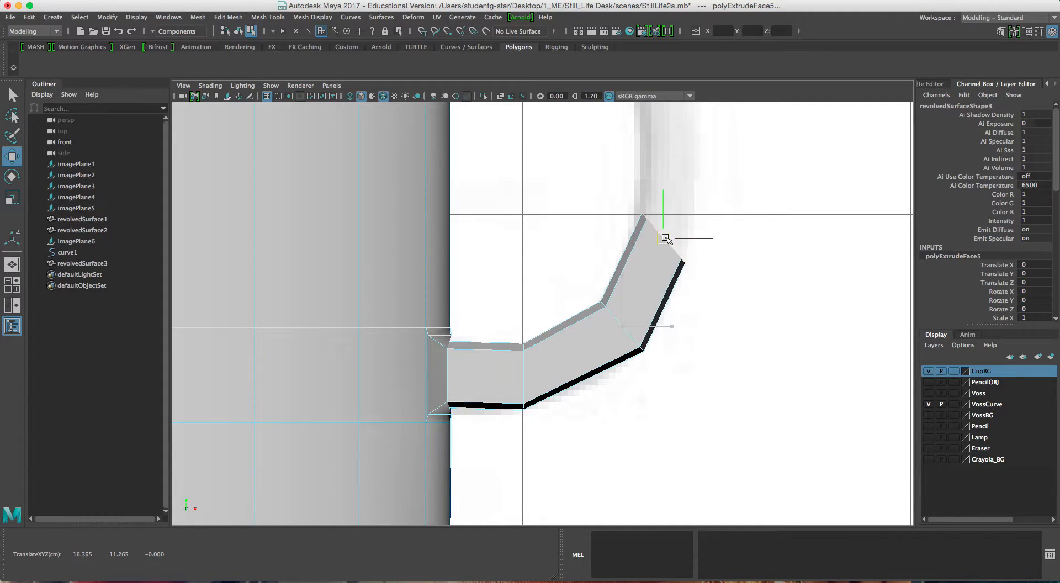
key(e)
drag(651, 192, 612, 234)
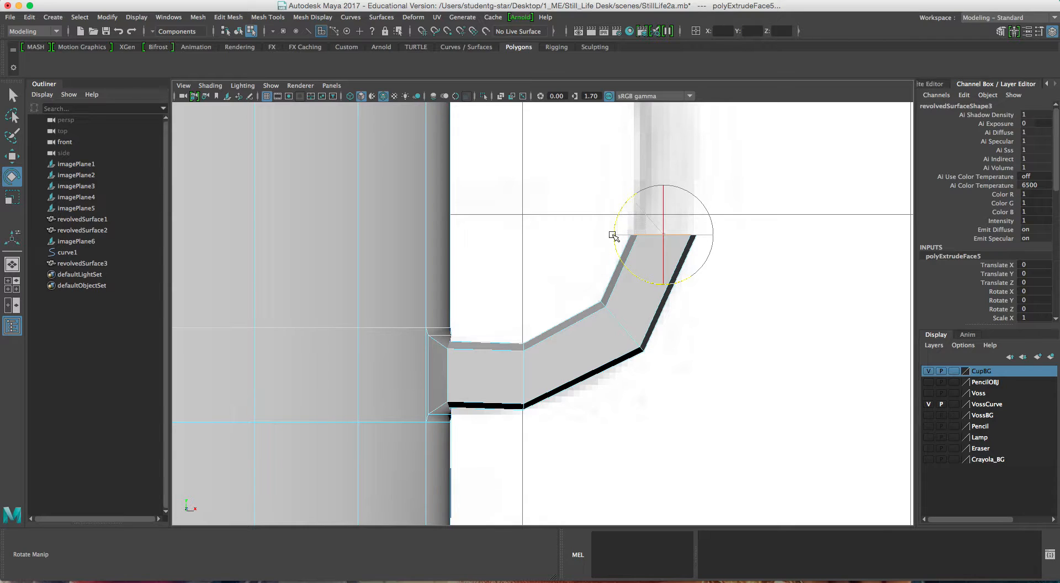
Flatten the lower segment's end face vertically and raise it to about X 16.5, Y 12.0 cm.
key(r)
drag(668, 184, 661, 239)
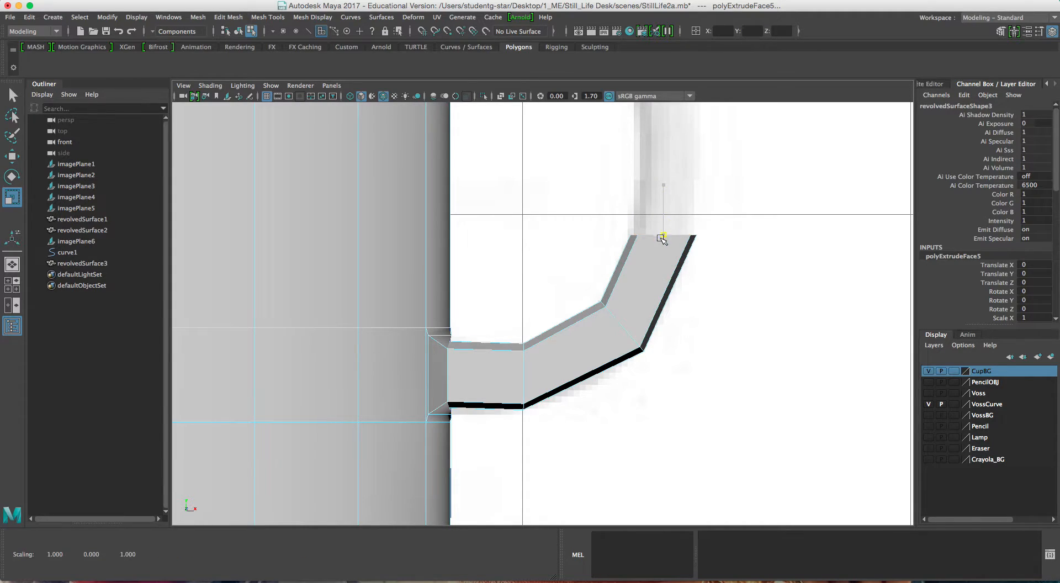
key(w)
alt+middle_drag(662, 237, 621, 352)
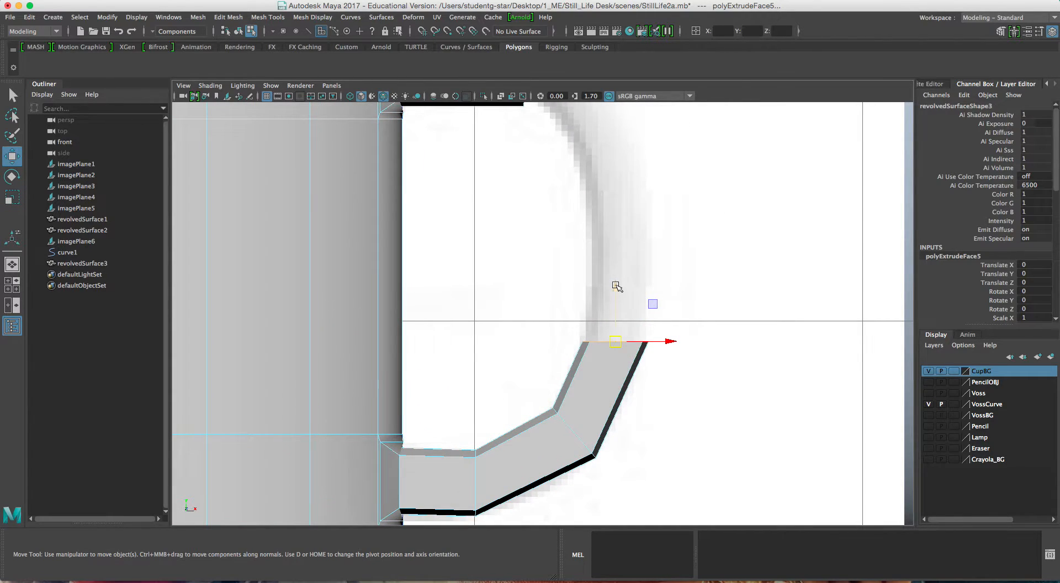
mouse_move(617, 291)
mouse_down()
mouse_move(615, 277)
mouse_move(619, 289)
mouse_up()
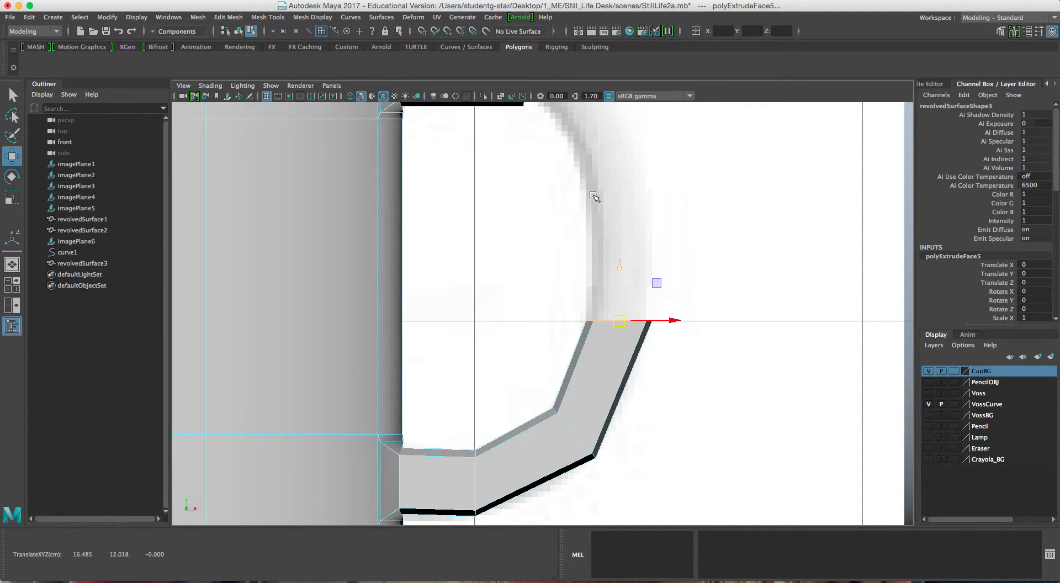
Select only the end faces of the upper stub and move them in and up to about X 11.9, Y 20.3 cm on the reference handle.
alt+middle_drag(588, 196, 631, 337)
right_drag(562, 207, 564, 237)
drag(579, 237, 603, 276)
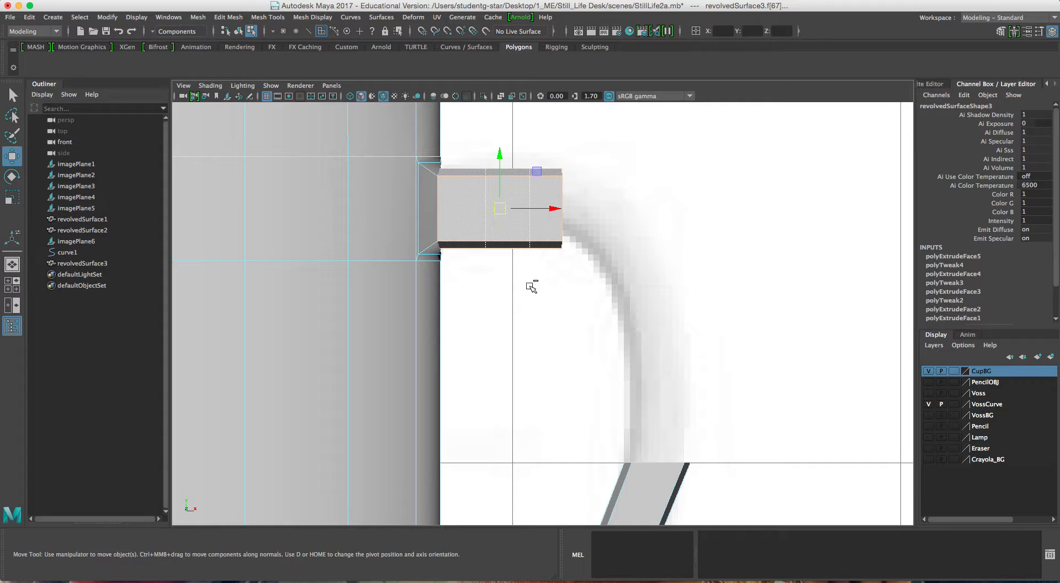
key(ctrl+e)
drag(611, 209, 584, 208)
key(w)
scroll(585, 208, down, 5)
alt+middle_drag(553, 270, 552, 211)
scroll(548, 287, up, 4)
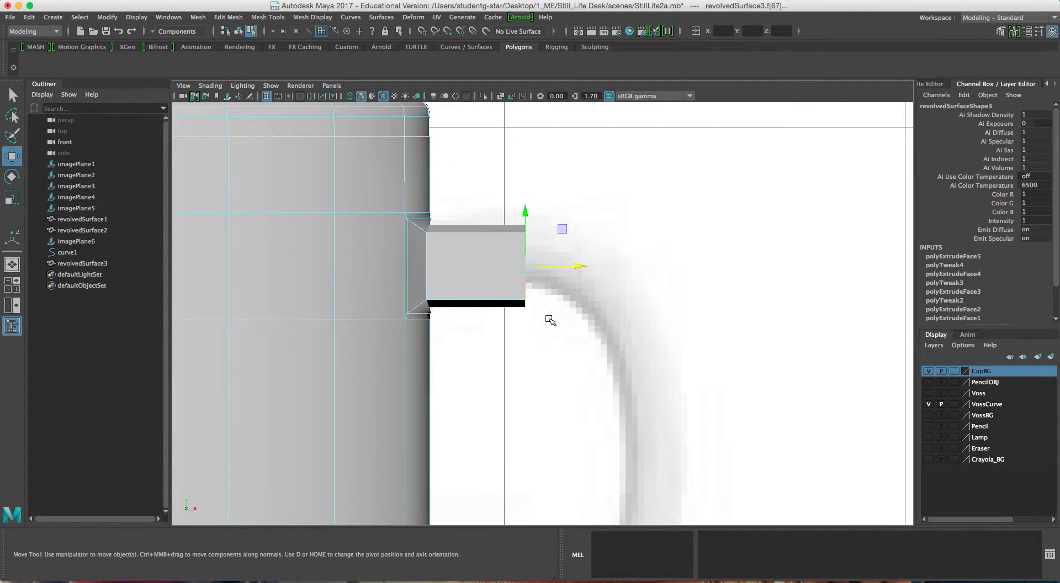
drag(586, 265, 562, 265)
drag(512, 212, 509, 196)
drag(561, 251, 553, 251)
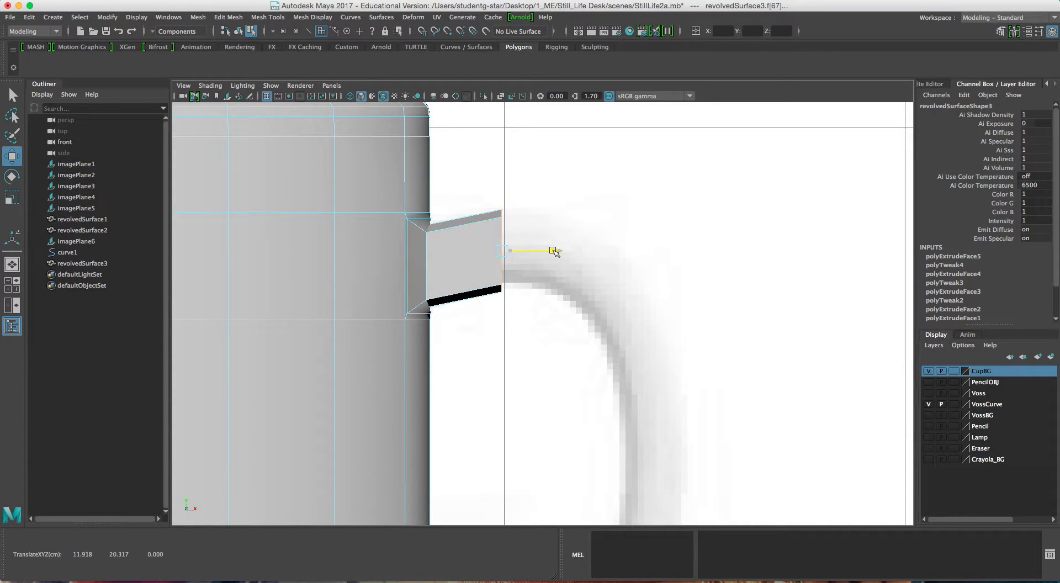
Extrude the upper stub's end, rotate it to follow the handle's curve, and place it at about X 15.3, Y 19.4 cm.
key(ctrl+e)
scroll(549, 253, down, 2)
alt+middle_drag(549, 367, 552, 309)
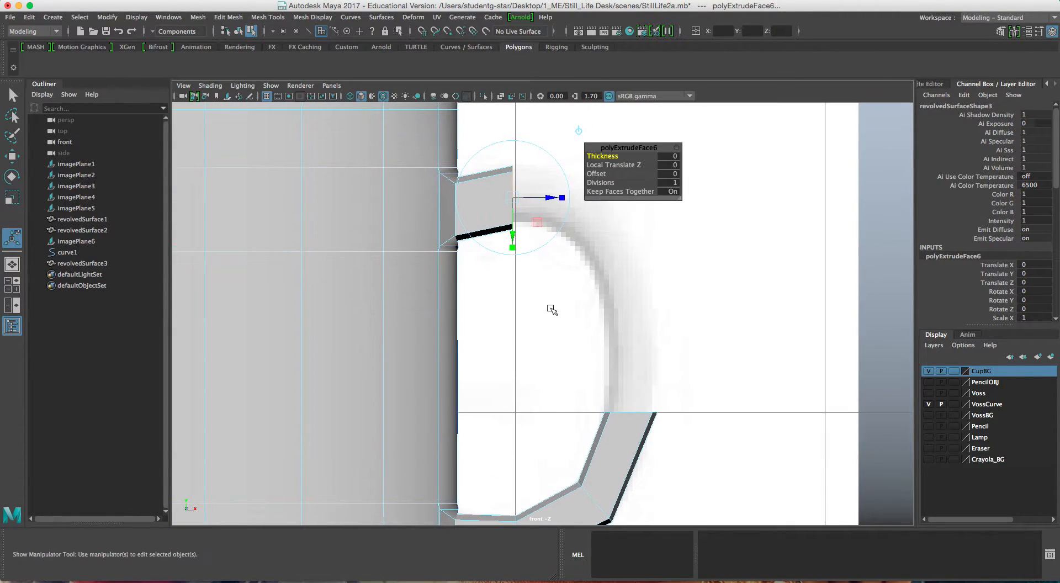
key(w)
drag(573, 208, 599, 221)
key(e)
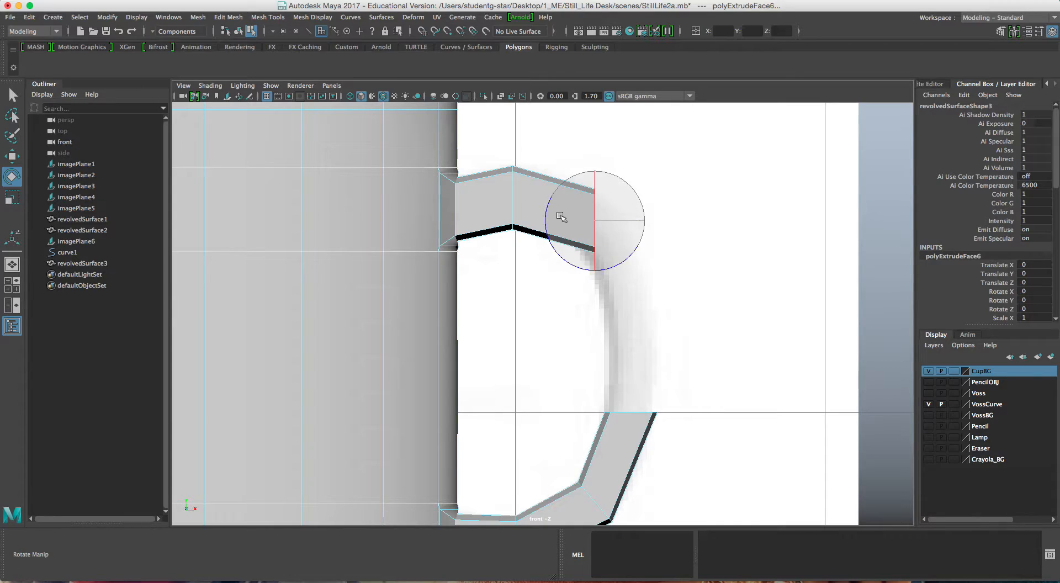
drag(544, 208, 580, 192)
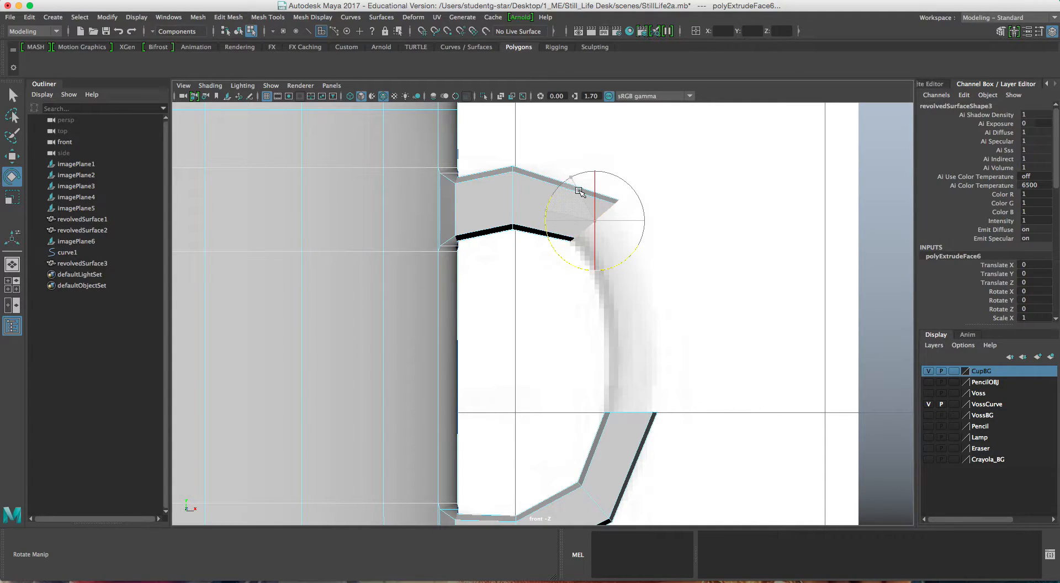
key(w)
drag(594, 222, 602, 223)
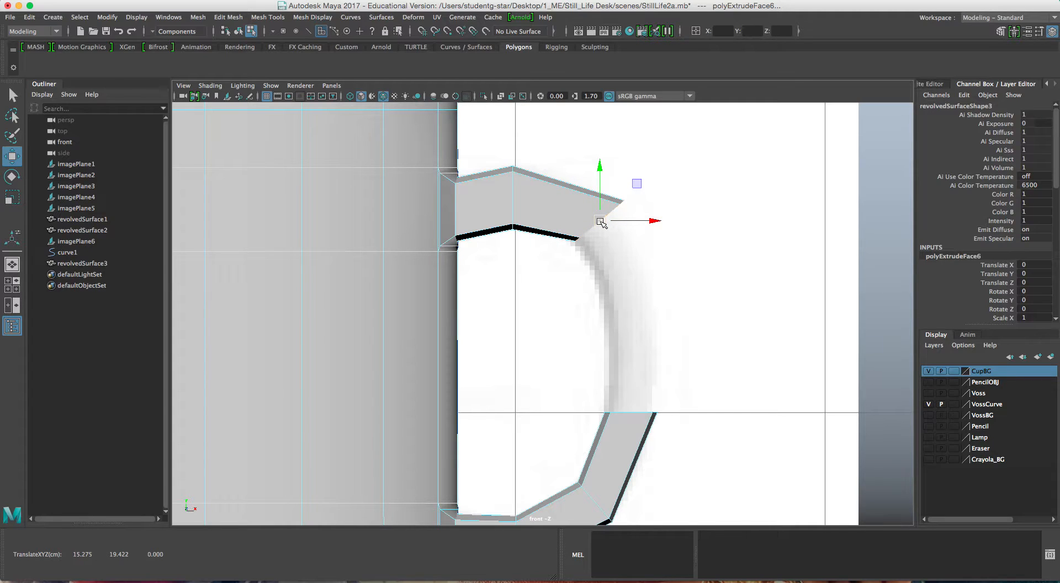
Extrude the upper handle end again down along the reference outline and rotate its end face level.
key(ctrl+e)
key(w)
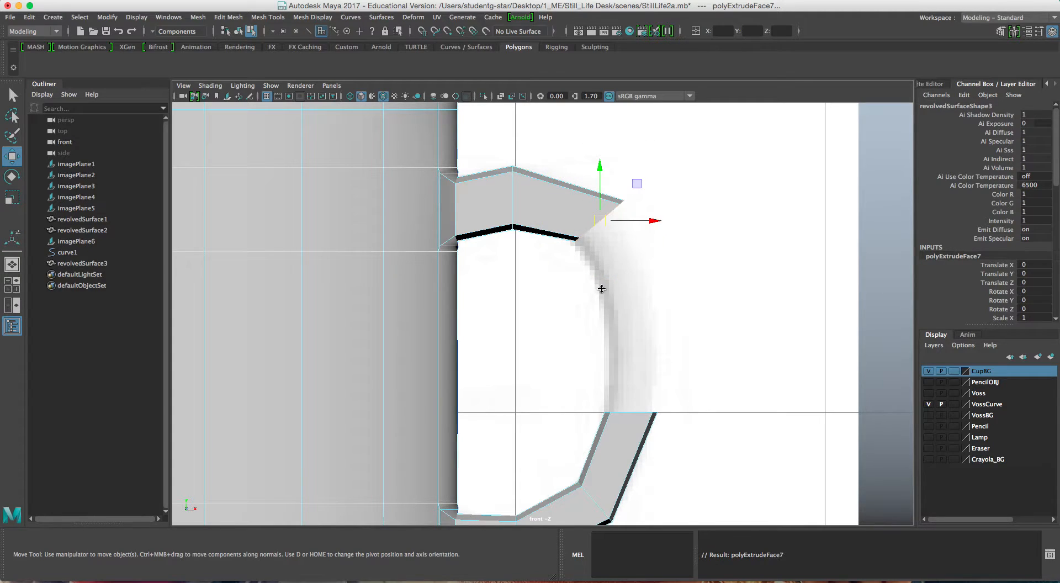
drag(598, 229, 634, 308)
key(e)
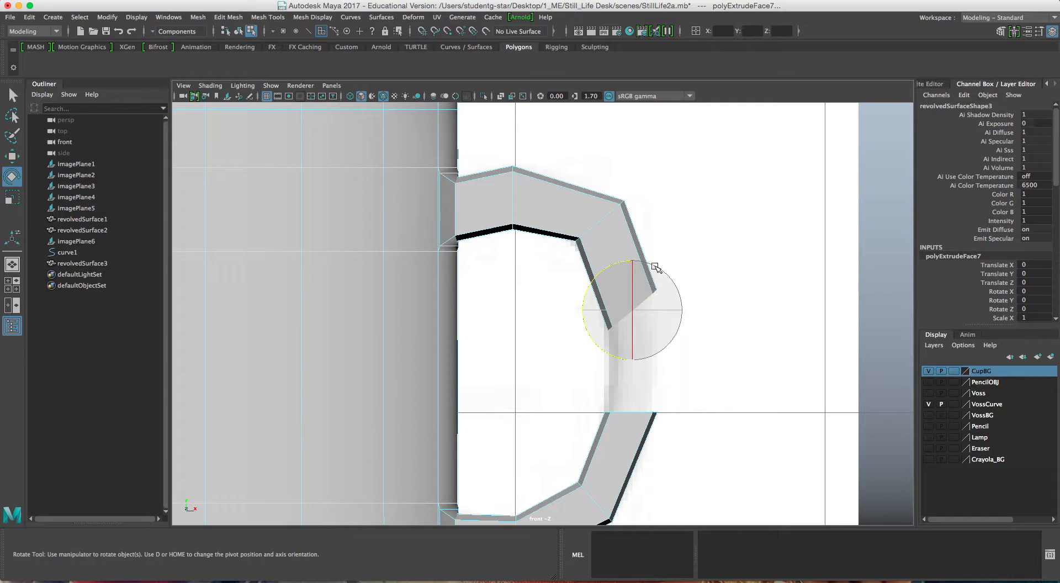
drag(614, 270, 646, 266)
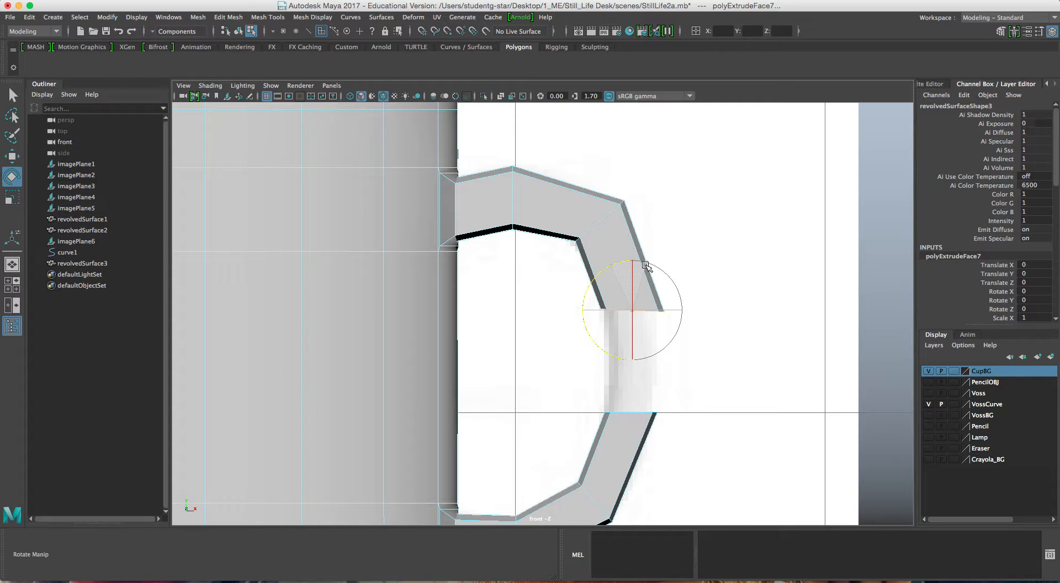
Flatten the upper segment's end face vertically and lower it to about X 16.6, Y 15.6 cm.
key(r)
drag(636, 261, 633, 315)
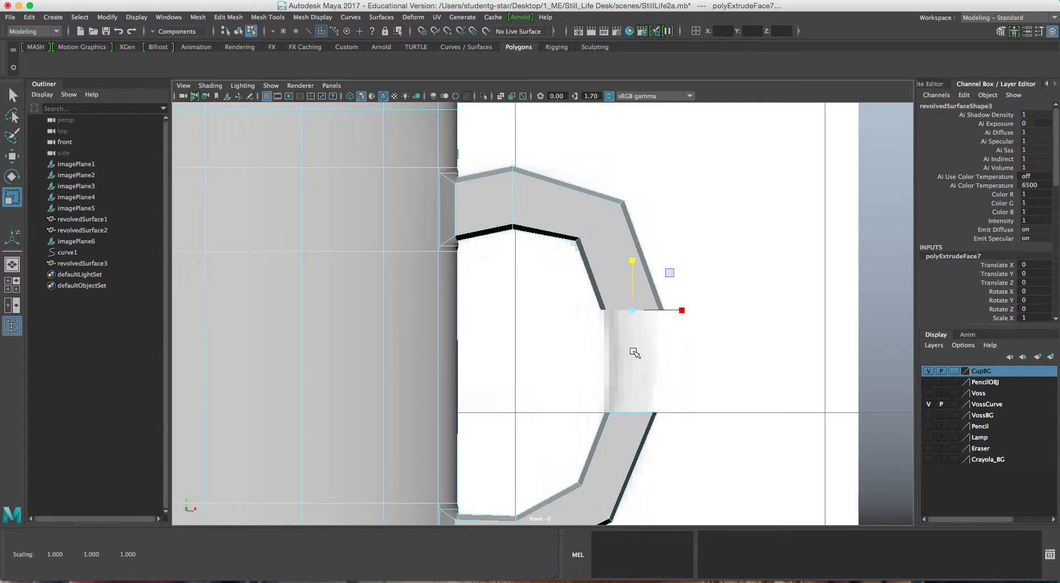
alt+middle_drag(634, 339, 628, 317)
key(w)
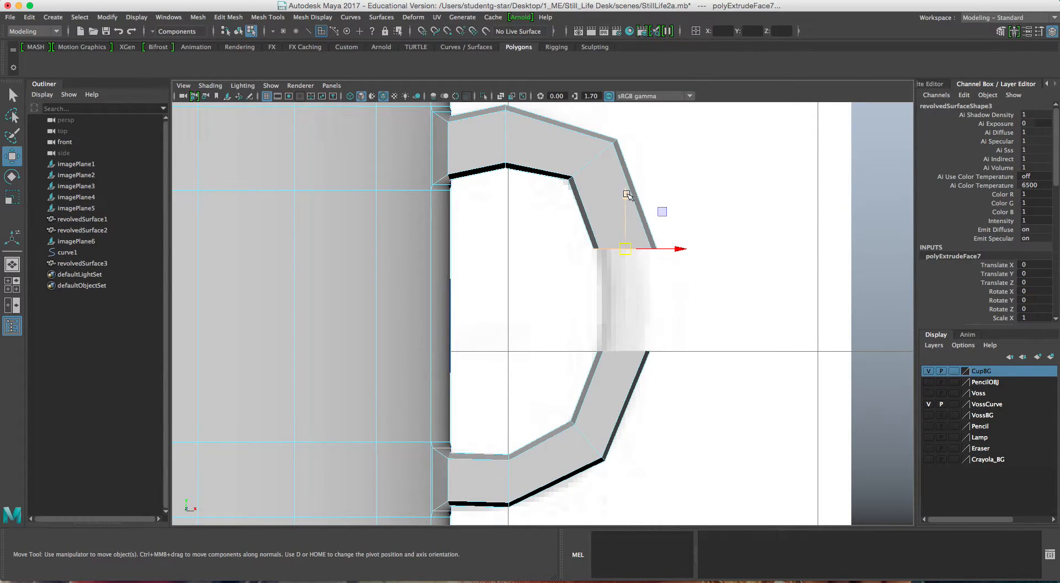
drag(626, 204, 628, 259)
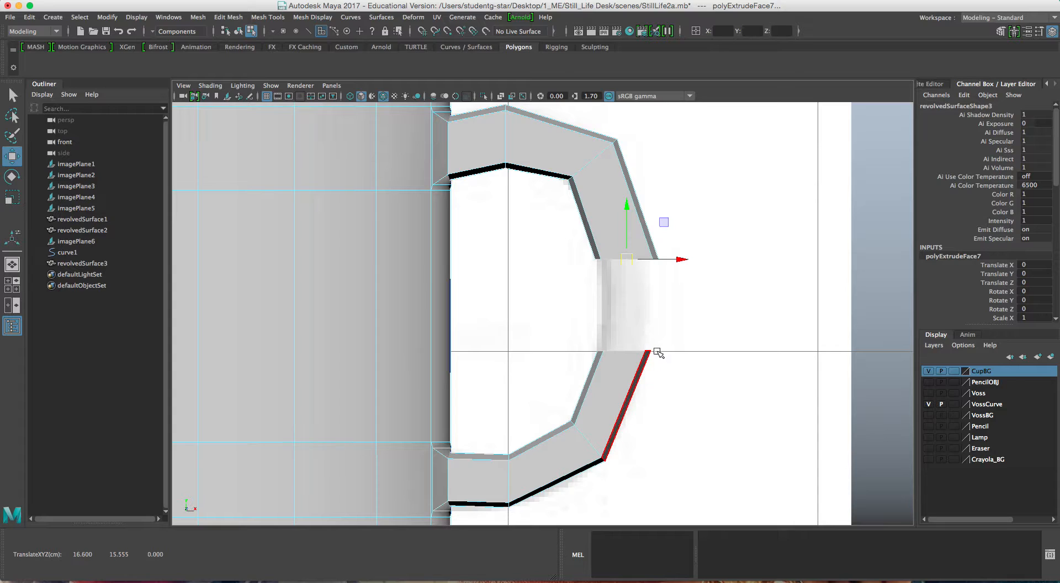
Switch to the perspective view and hide the CupBG reference layer.
key(space)
key(space)
alt+drag(729, 258, 691, 257)
click(928, 371)
scroll(757, 334, up, 5)
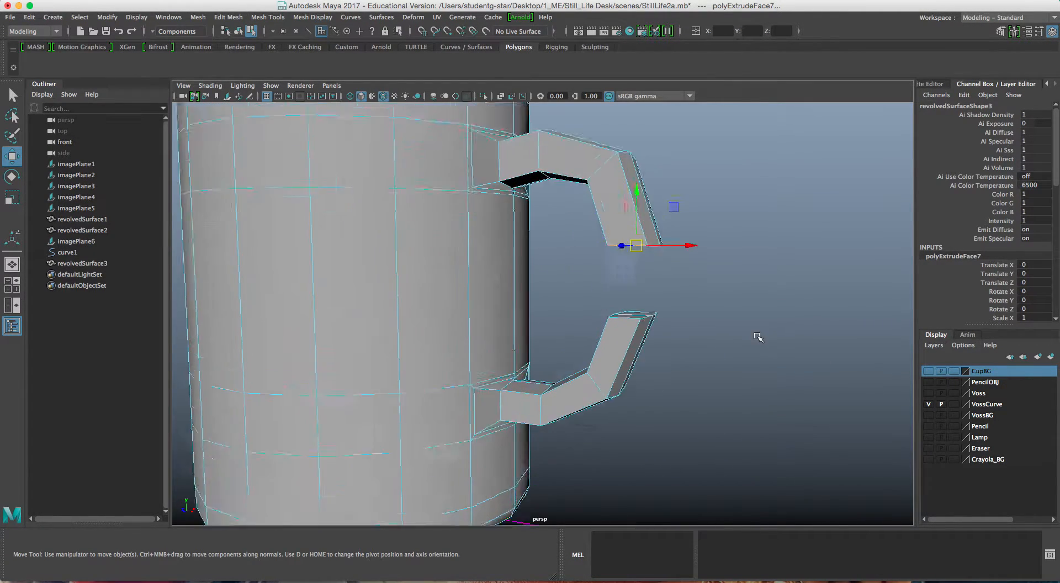
Select only the facing end faces of the upper and lower handle segments, on both sides of the gap.
alt+drag(752, 332, 717, 308)
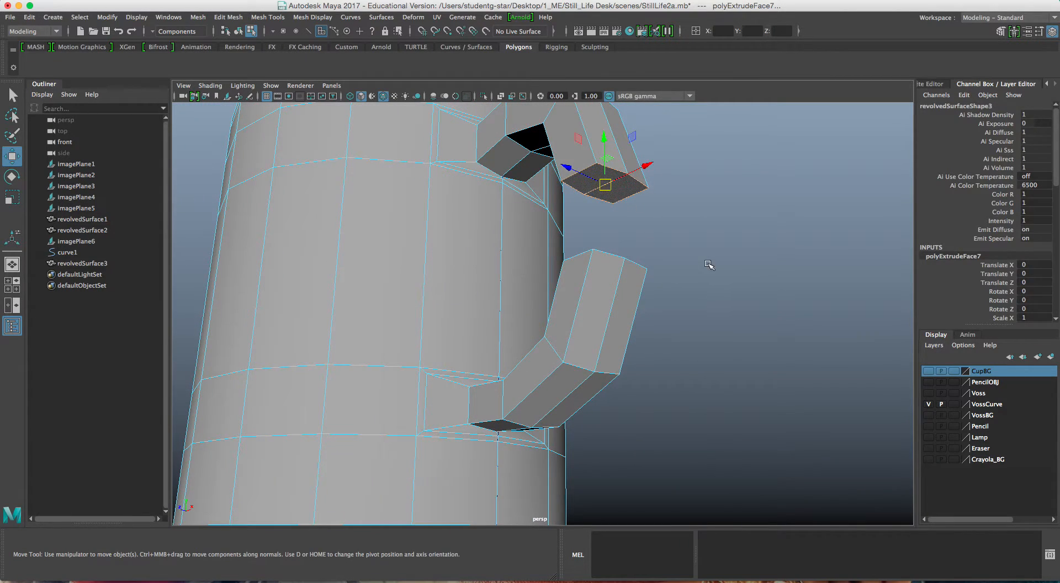
click(710, 264)
click(619, 184)
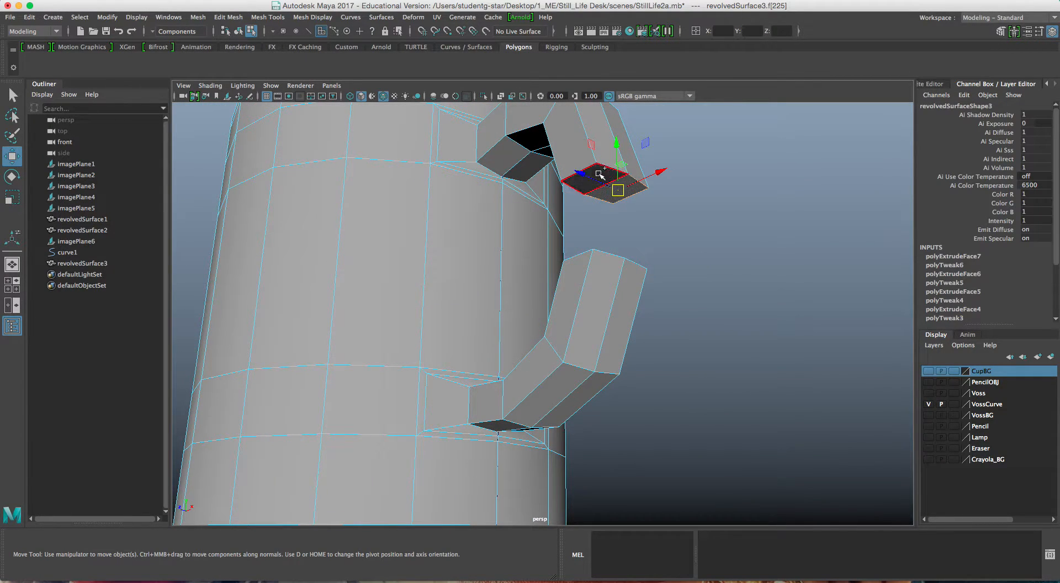
shift+click(602, 171)
alt+drag(606, 224, 620, 317)
scroll(641, 309, up, 5)
shift+click(691, 279)
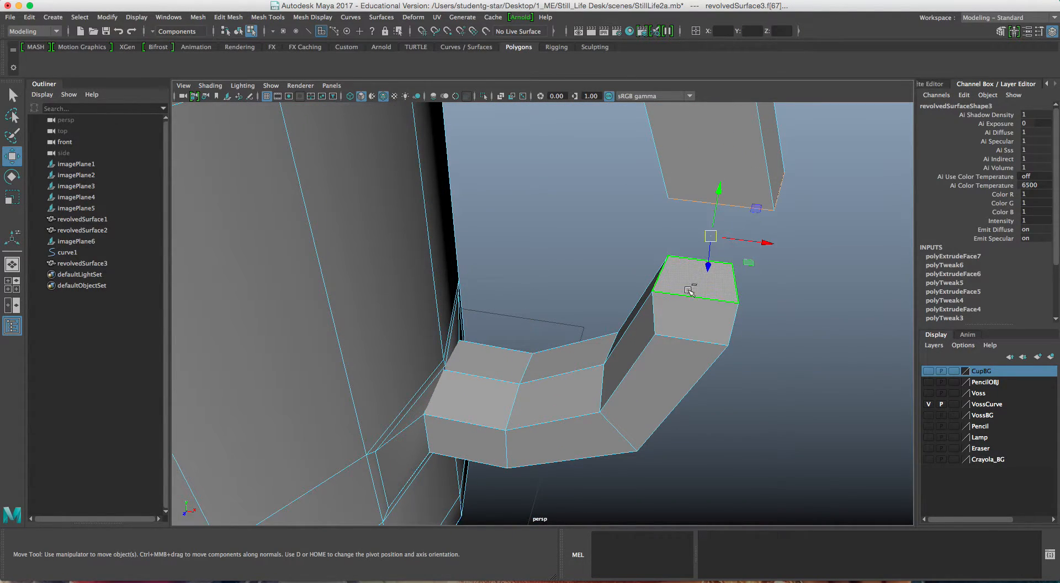
shift+click(689, 311)
scroll(704, 319, down, 3)
alt+drag(704, 319, 688, 289)
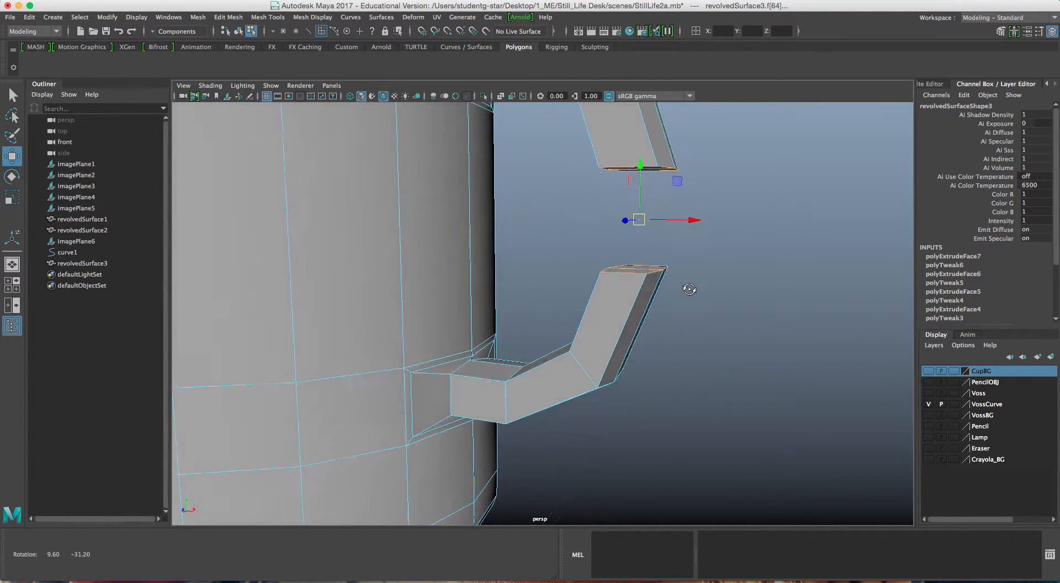
scroll(690, 291, down, 4)
alt+middle_drag(690, 291, 684, 318)
alt+drag(684, 319, 670, 305)
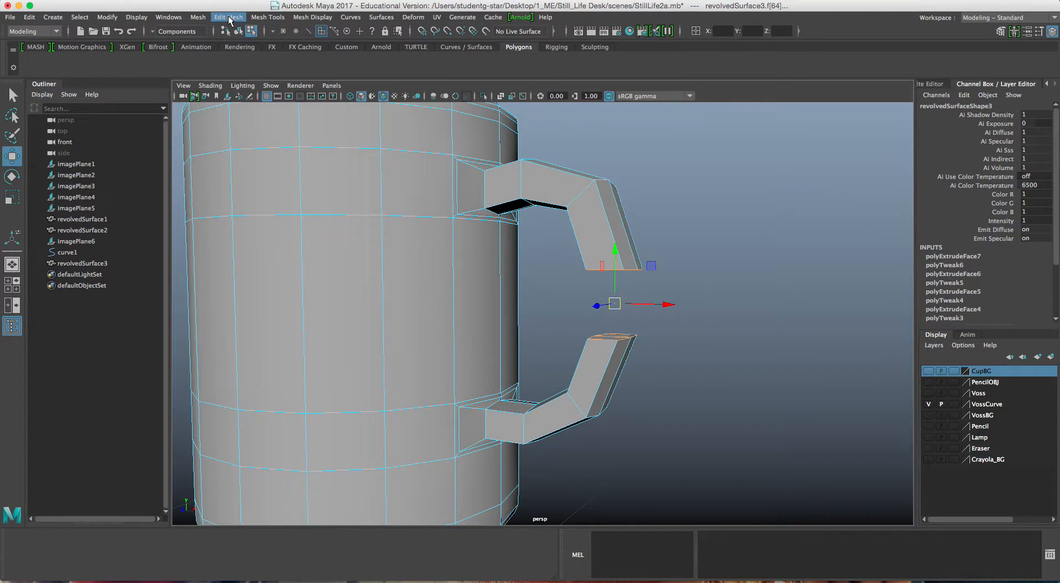
Reset the Bridge options to their defaults, with a linear path and 0 divisions, and bridge the selected handle ends.
click(199, 19)
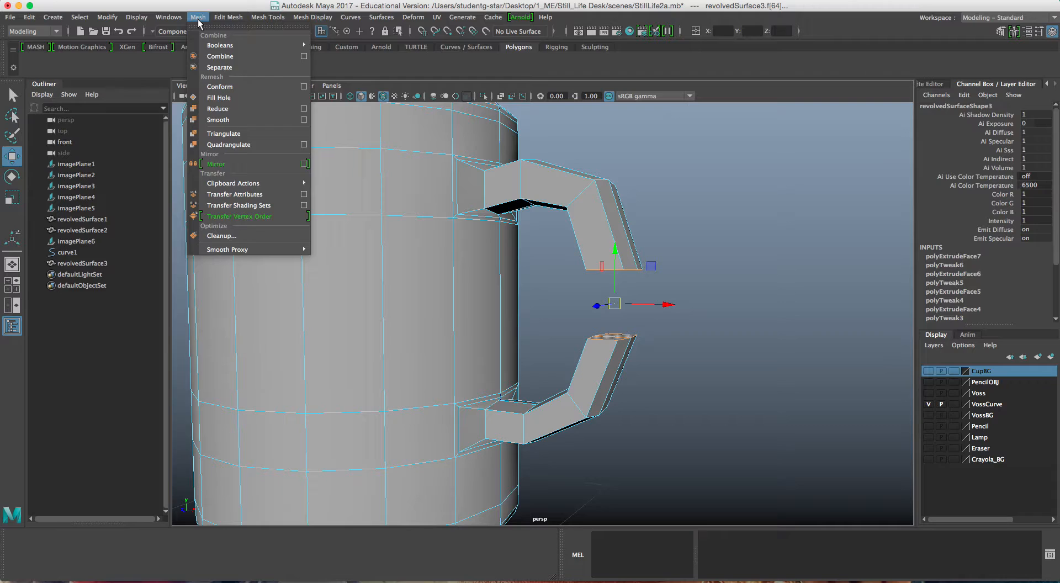
mouse_move(227, 23)
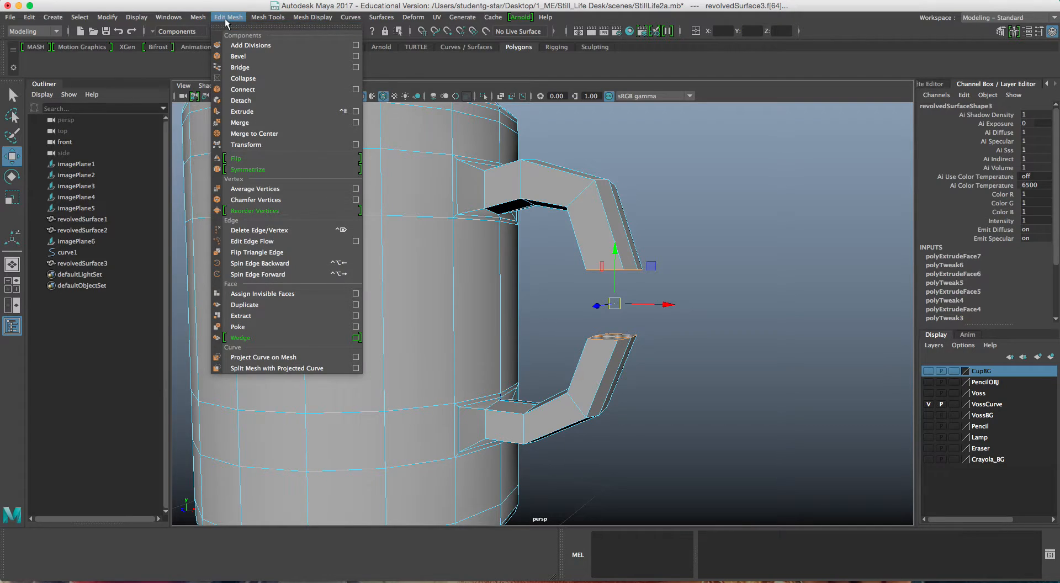
click(356, 68)
click(691, 79)
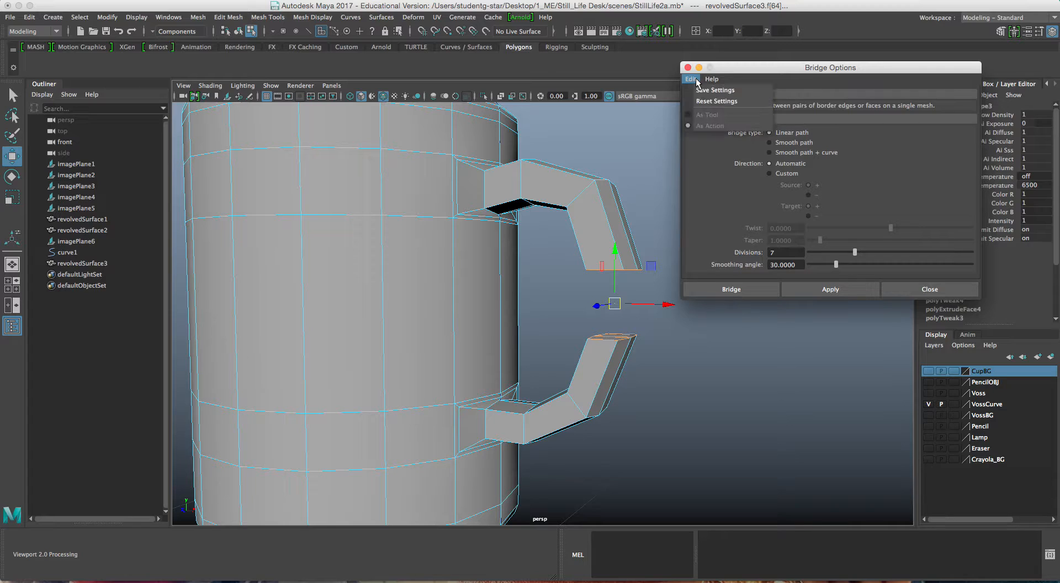
click(705, 104)
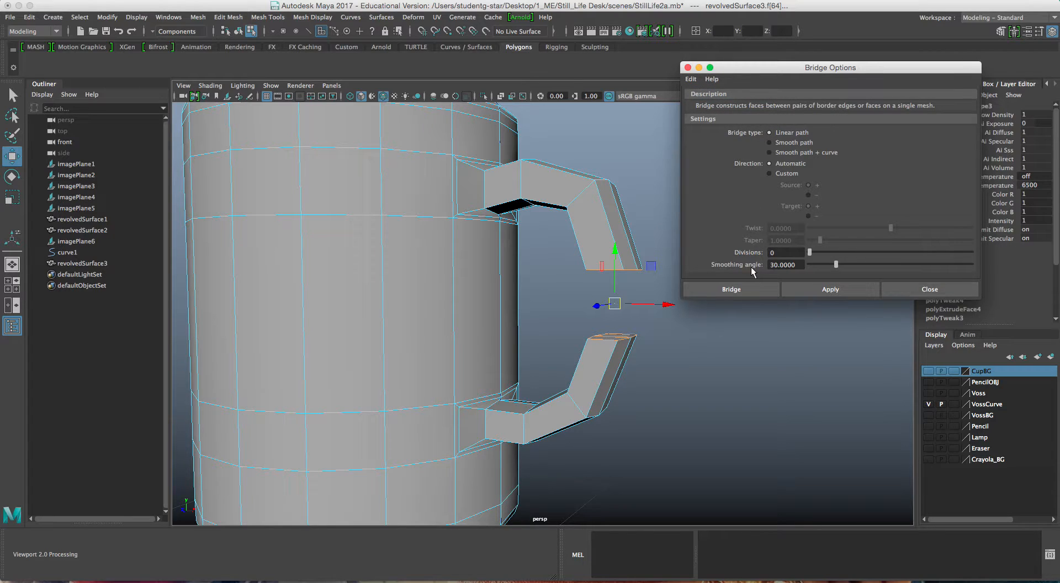
click(742, 287)
alt+drag(742, 287, 764, 300)
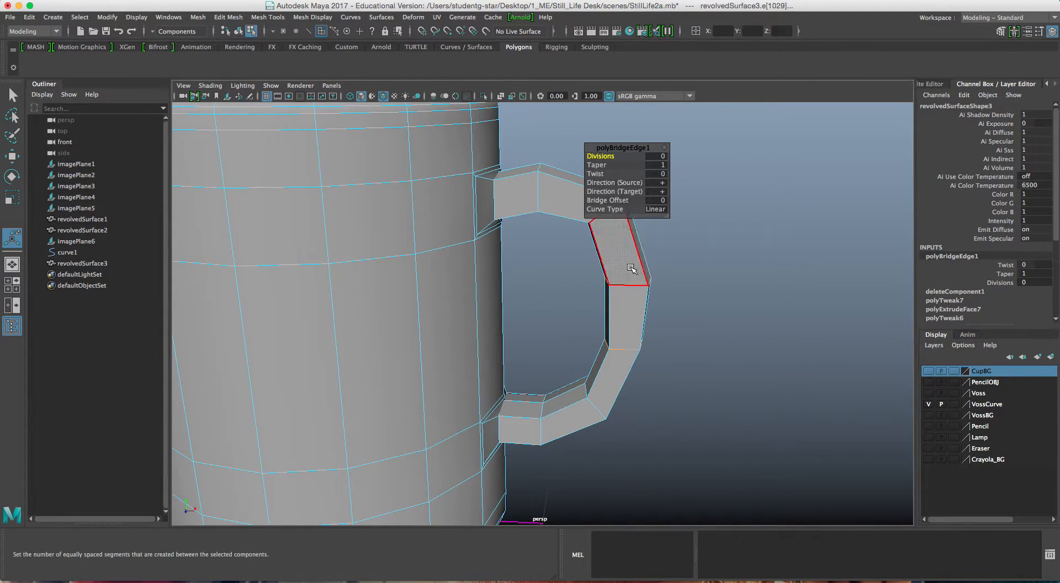
Return to object selection, select the whole mug, and display it with smooth mesh preview.
alt+drag(630, 269, 599, 257)
right_drag(596, 253, 630, 239)
alt+drag(646, 293, 677, 294)
click(542, 280)
key(3)
alt+right_drag(677, 293, 601, 308)
alt+drag(600, 308, 670, 303)
mouse_move(586, 280)
alt+mouse_down()
mouse_move(578, 269)
mouse_move(570, 276)
alt+mouse_up()
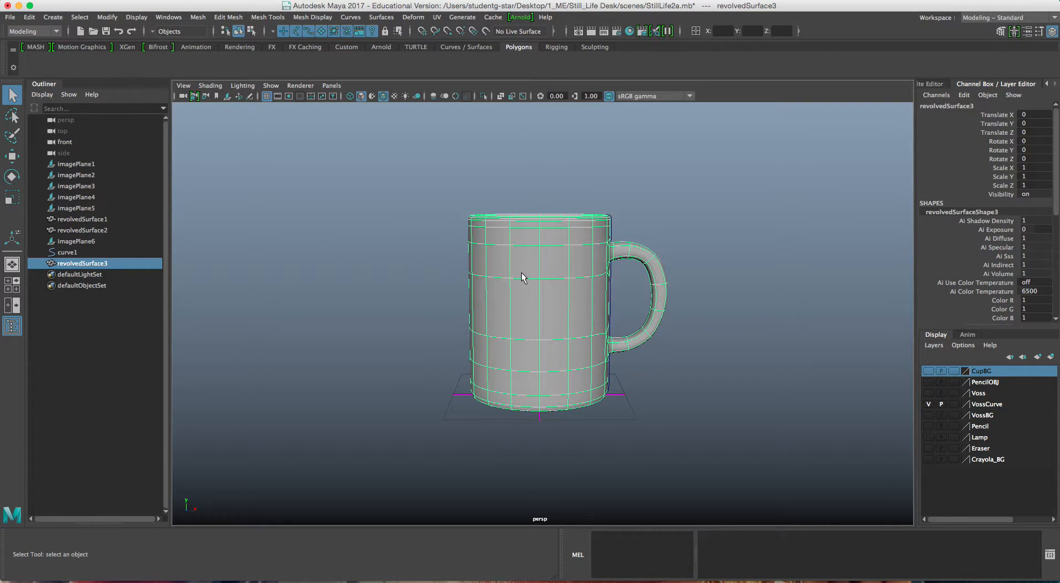
Create a display layer containing the selected mug and name it CoffeeMug.
click(1050, 355)
double_click(980, 371)
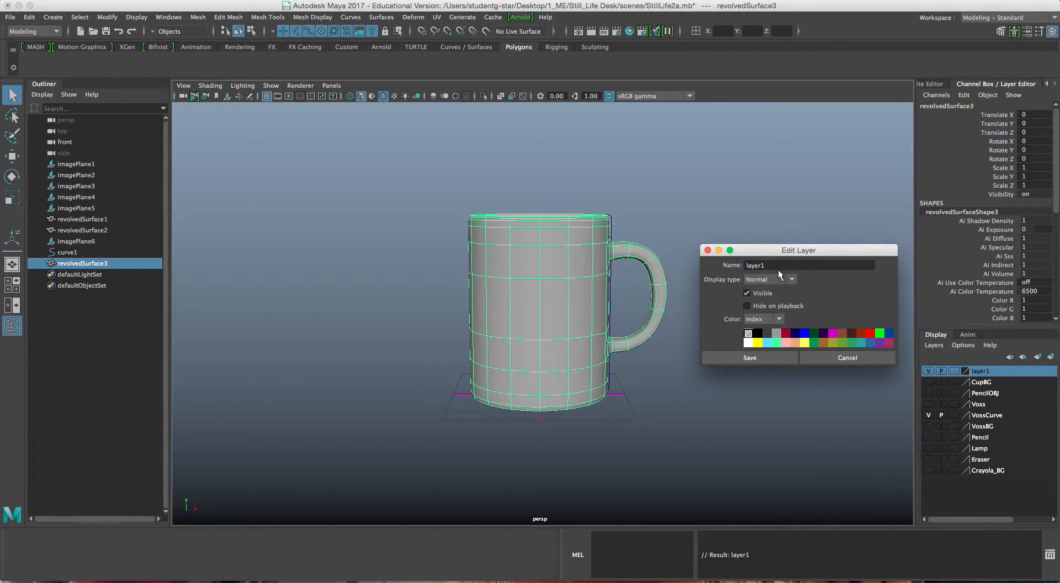
text(Co)
click(745, 357)
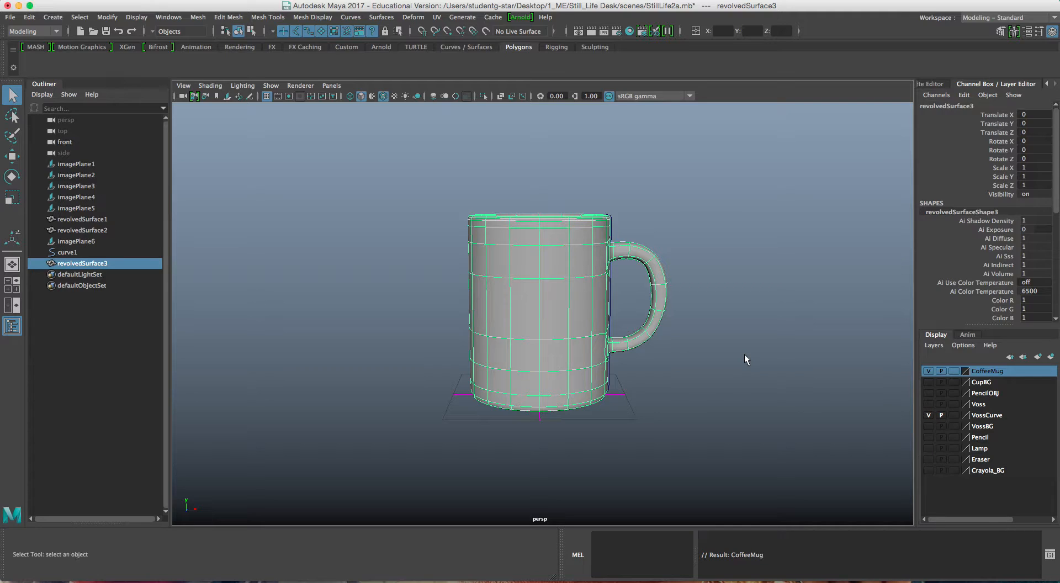
Select the mug's leftover profile curve by temporarily hiding the CoffeeMug layer, and delete the curve.
click(928, 371)
click(609, 278)
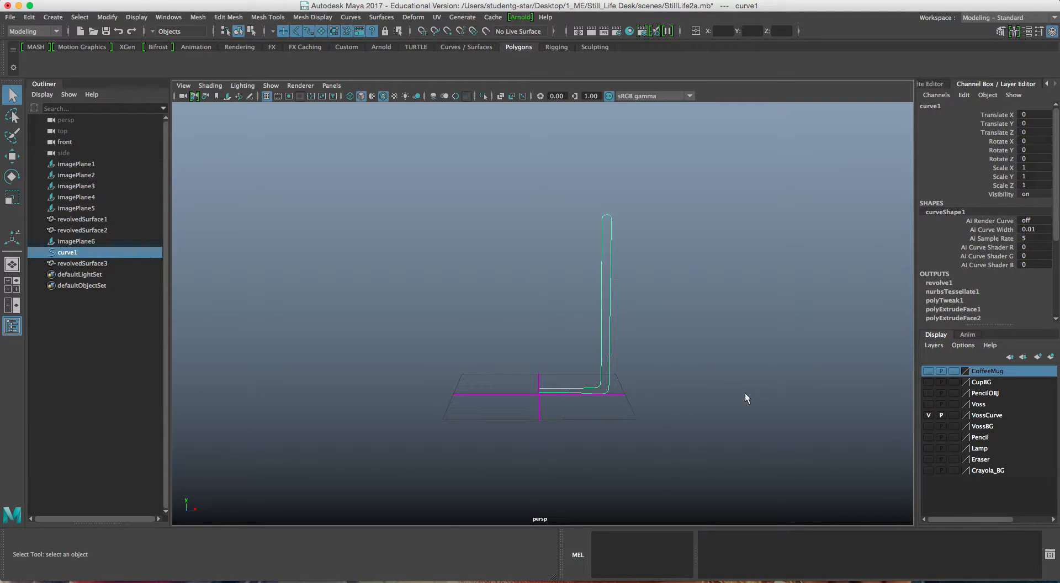
click(929, 370)
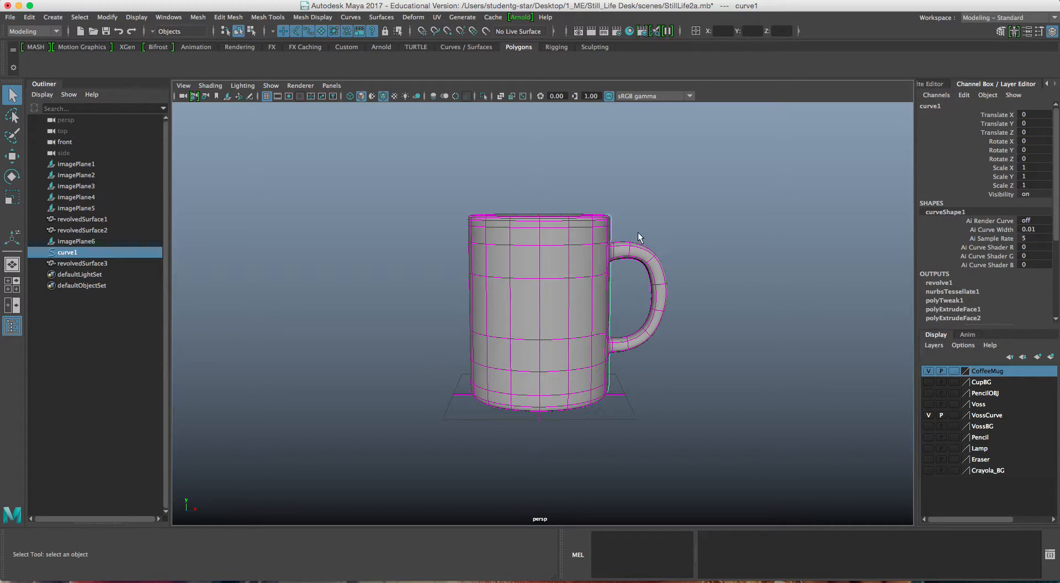
alt+drag(687, 259, 658, 292)
scroll(657, 284, up, 5)
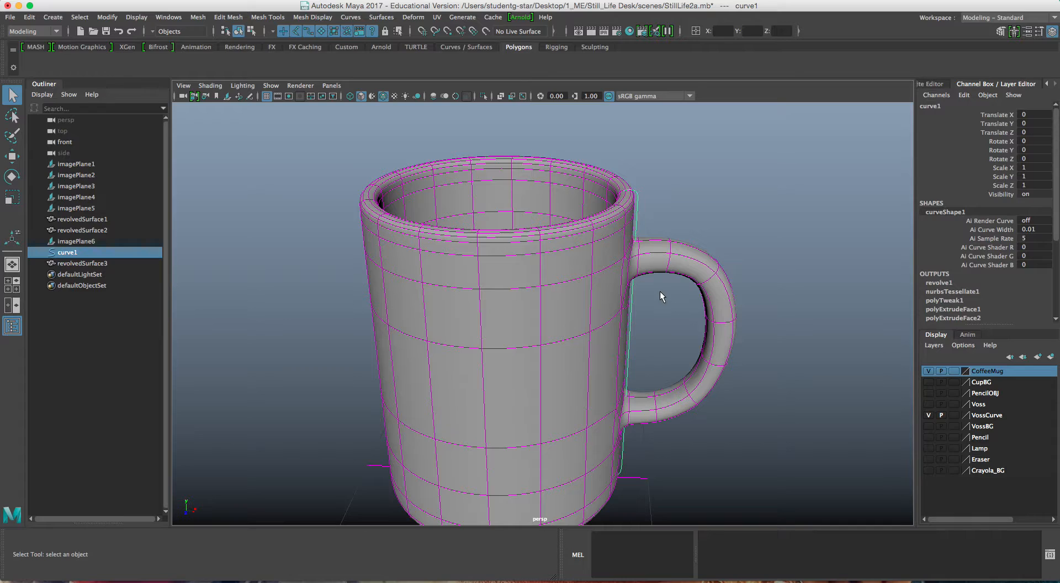
key(w)
scroll(664, 335, down, 5)
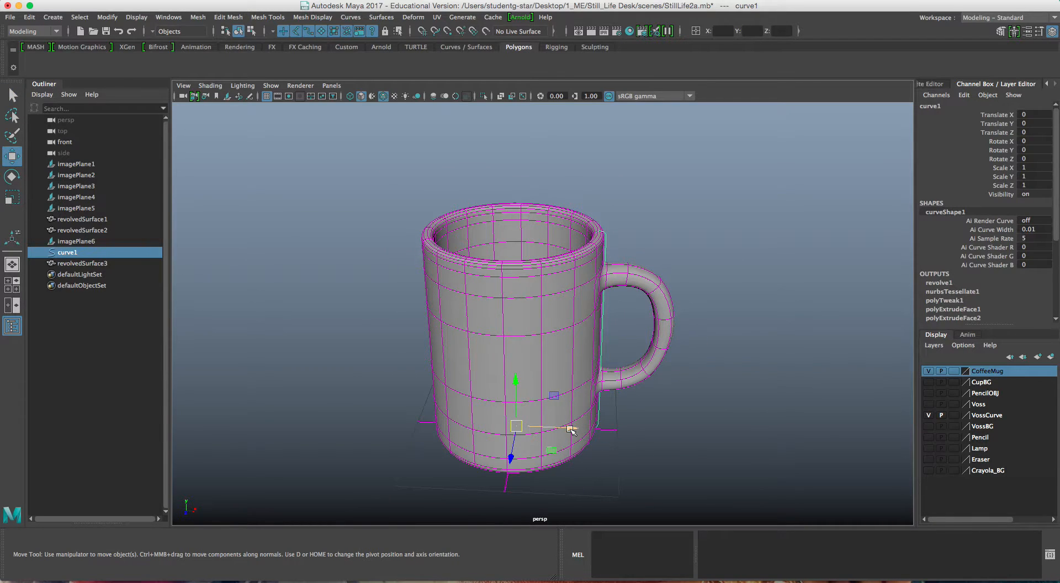
mouse_move(571, 429)
mouse_down()
mouse_move(600, 429)
mouse_move(562, 425)
mouse_up()
key(z)
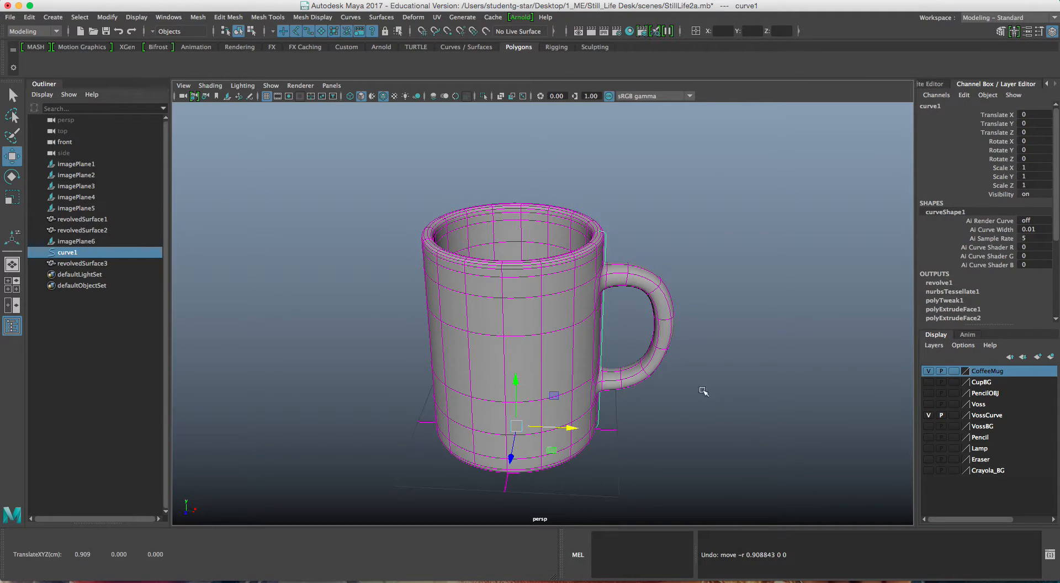
key(Delete)
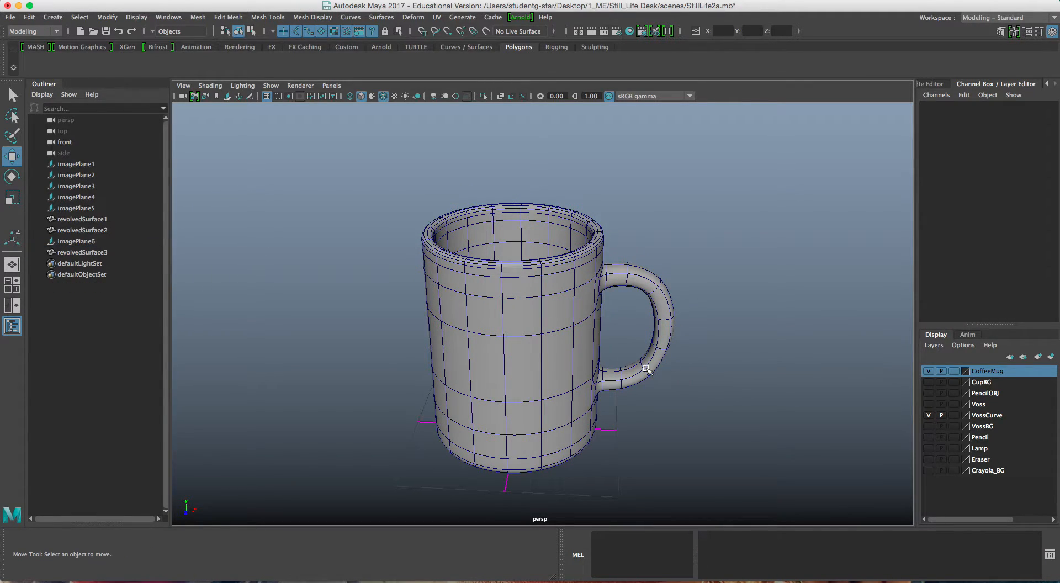
Hide the CoffeeMug layer and switch to the front view with the grid origin in sight.
click(930, 371)
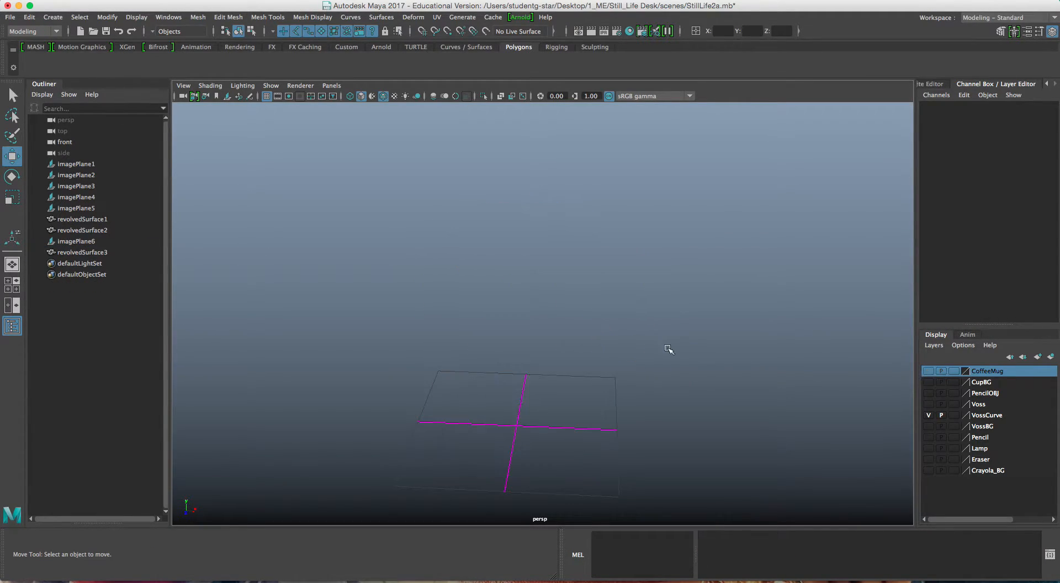
key(space)
key(space)
scroll(379, 416, down, 10)
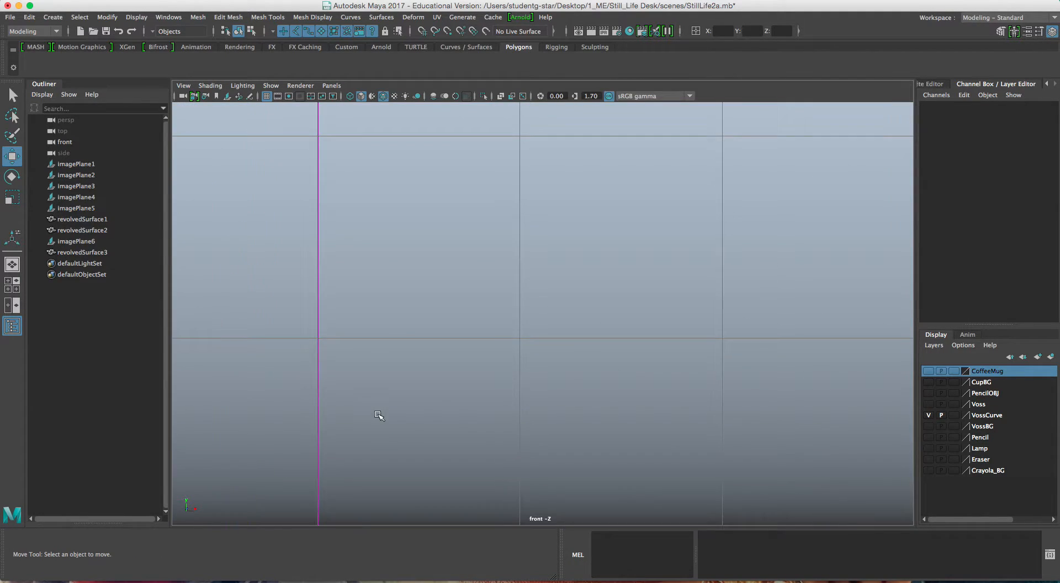
alt+middle_drag(440, 381, 430, 422)
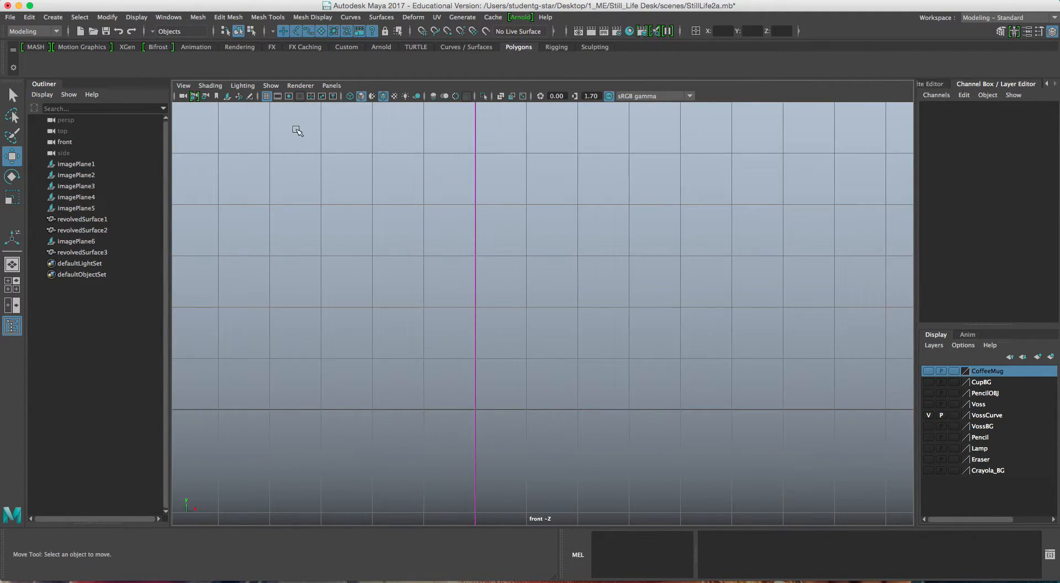
click(62, 18)
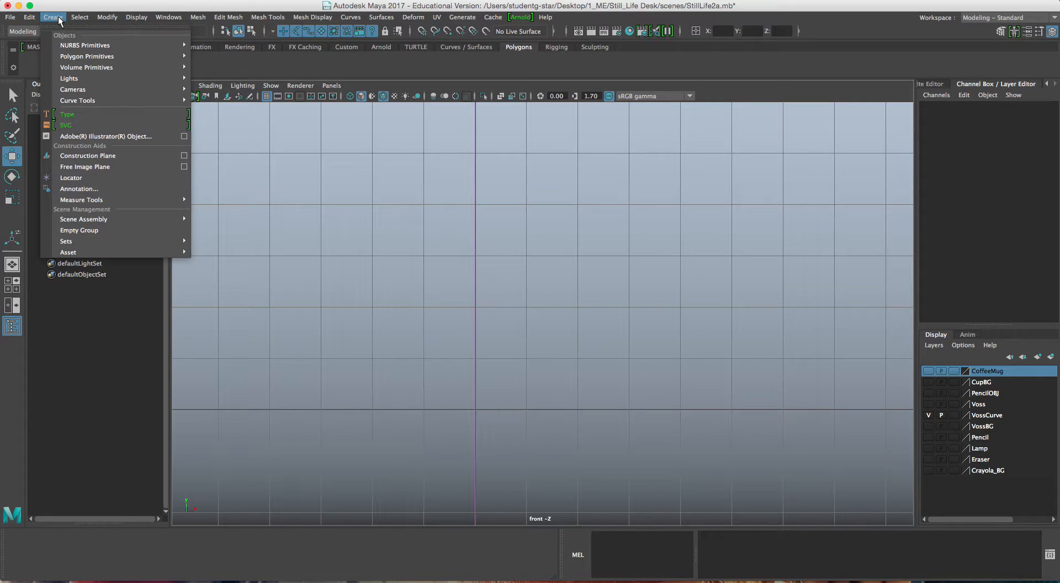
mouse_move(79, 101)
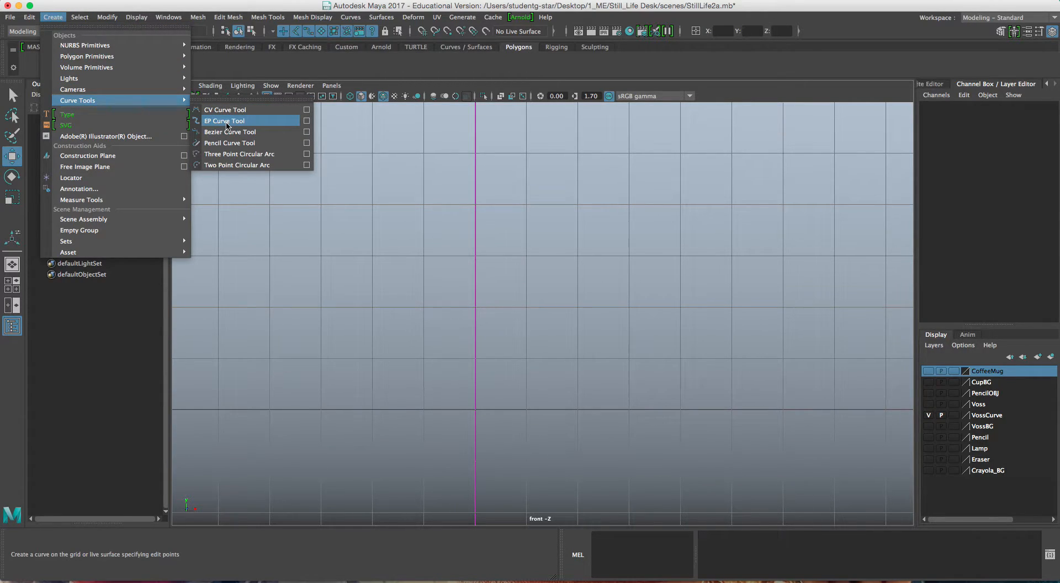
click(230, 64)
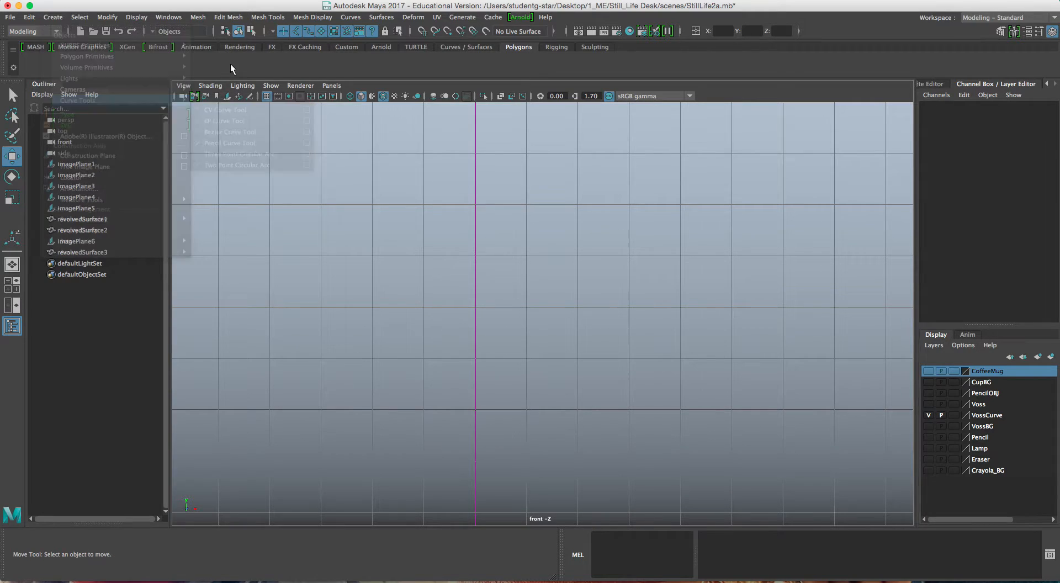
Sketch rough container profiles with the Grease Pencil in the front view, undo each sketch, and close the Grease Pencil.
click(250, 97)
drag(475, 395, 508, 394)
drag(598, 346, 602, 152)
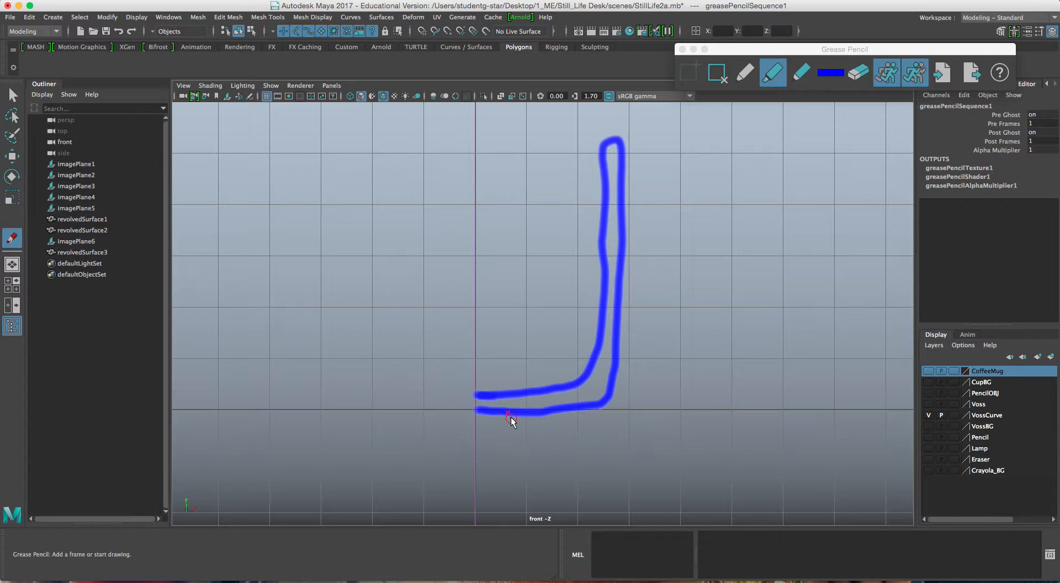
key(z)
key(z)
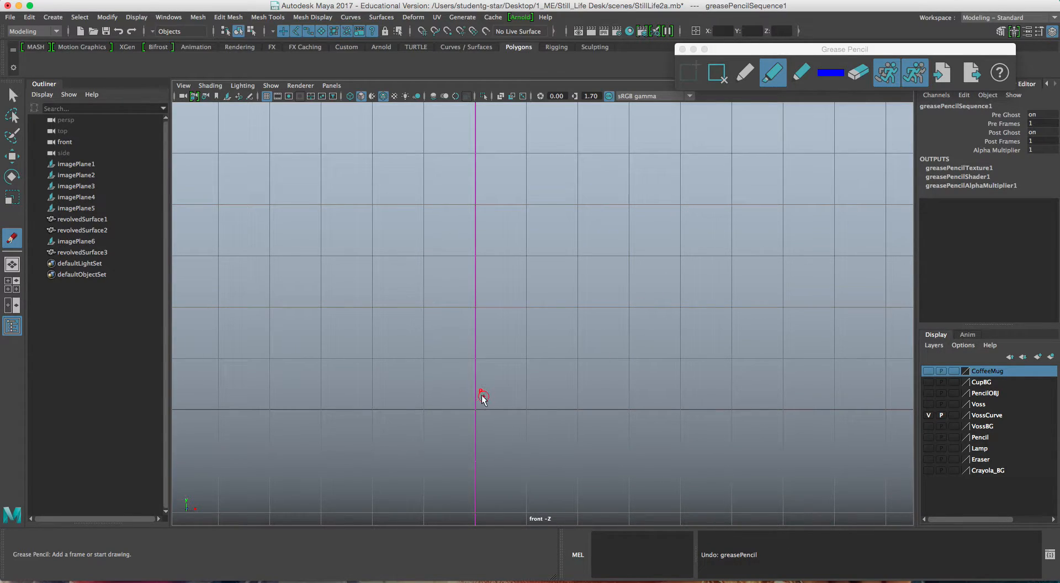
mouse_move(476, 393)
mouse_down()
mouse_move(500, 393)
mouse_move(539, 312)
mouse_up()
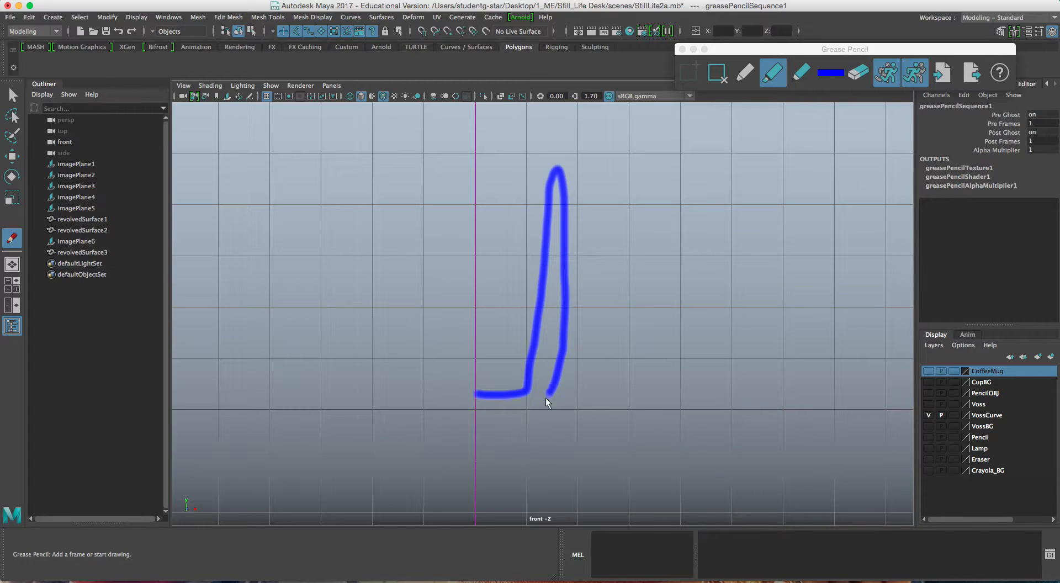
key(z)
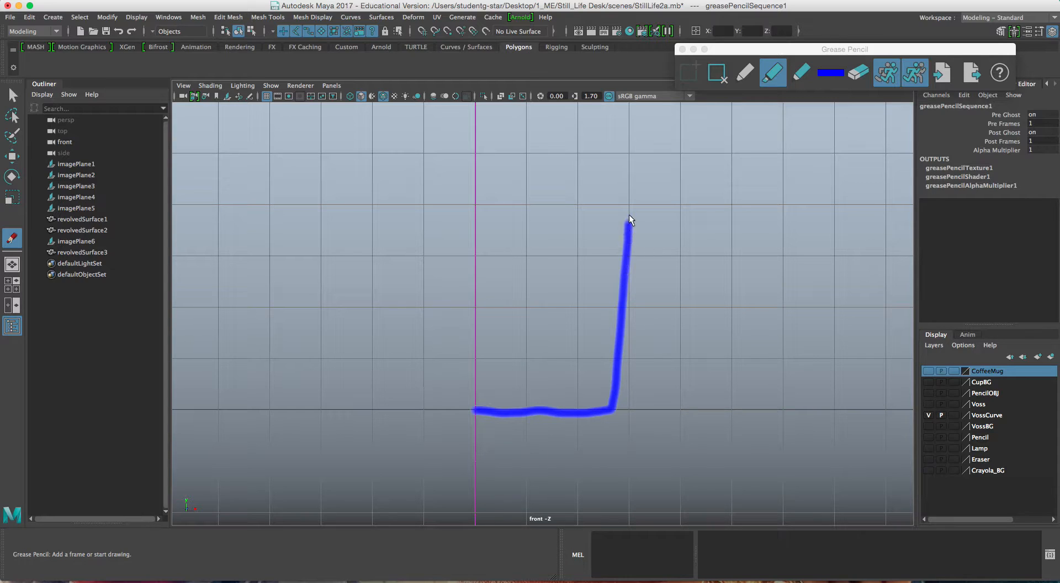
mouse_move(636, 145)
mouse_down()
mouse_move(624, 148)
mouse_move(592, 353)
mouse_up()
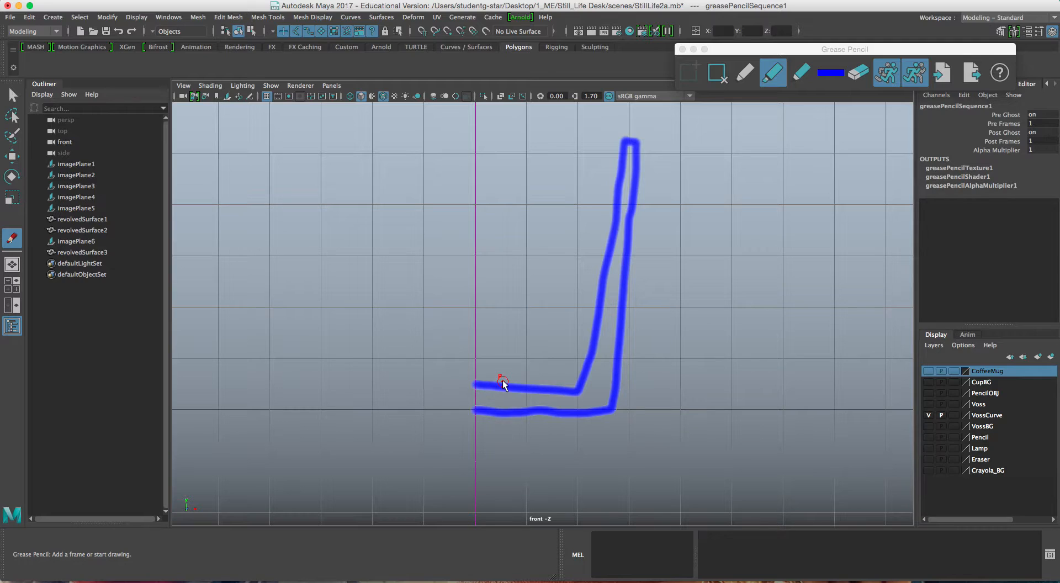
key(z)
click(682, 49)
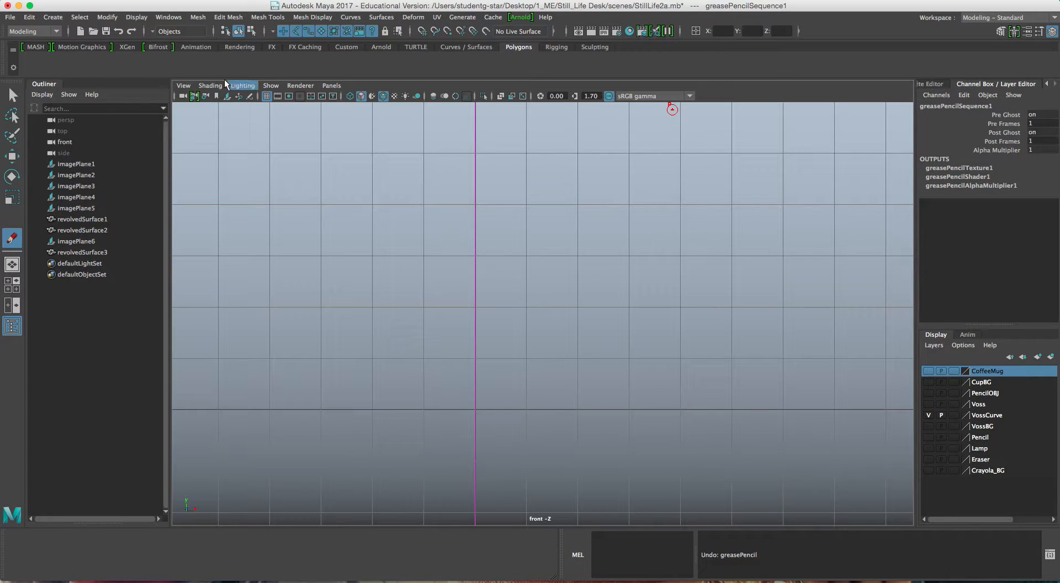
Start a linear EP curve at the grid origin with a straight base reaching about 37.6 cm along the X axis.
click(53, 17)
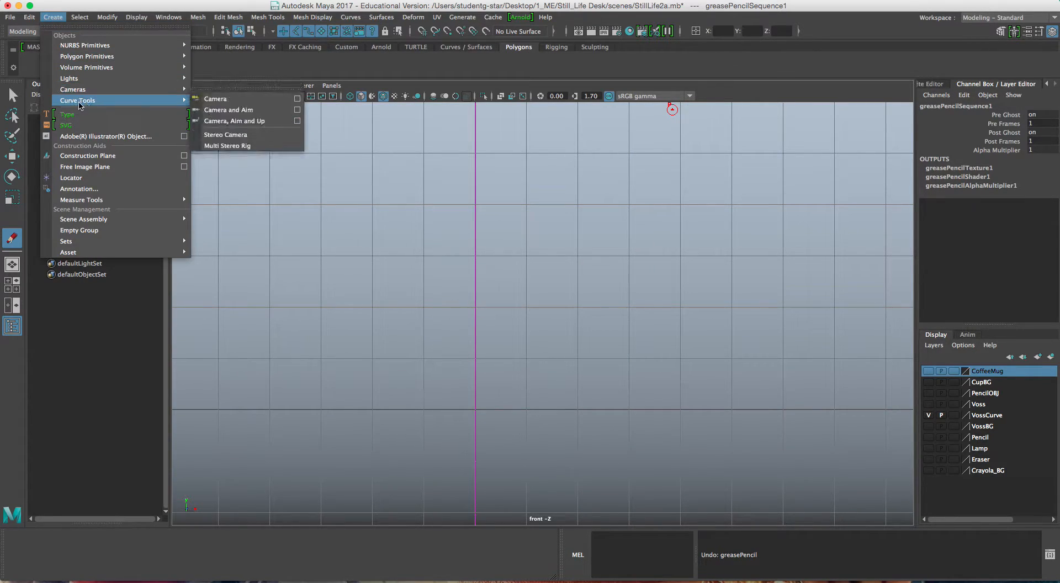
mouse_move(80, 104)
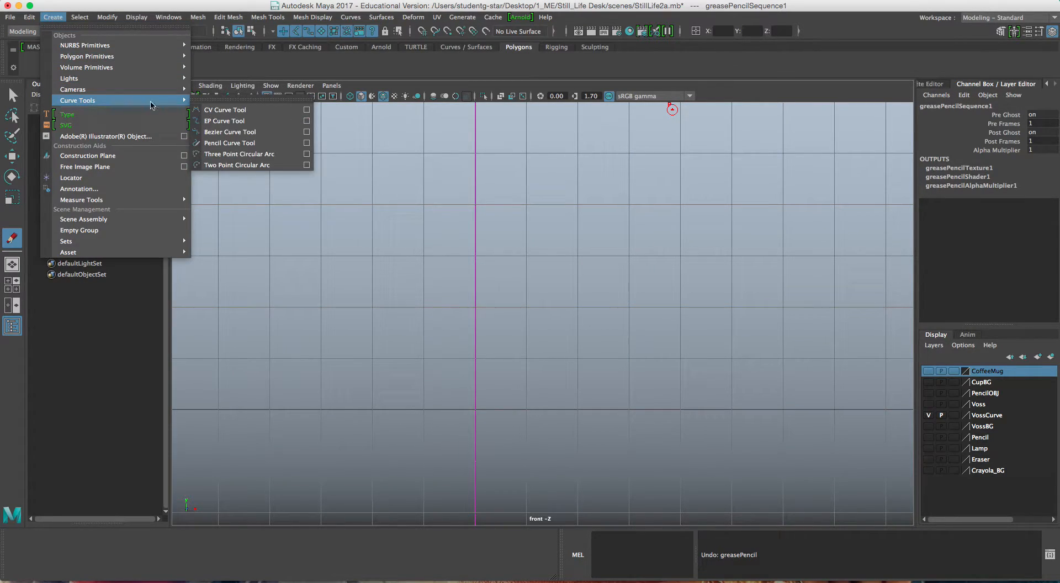
click(307, 121)
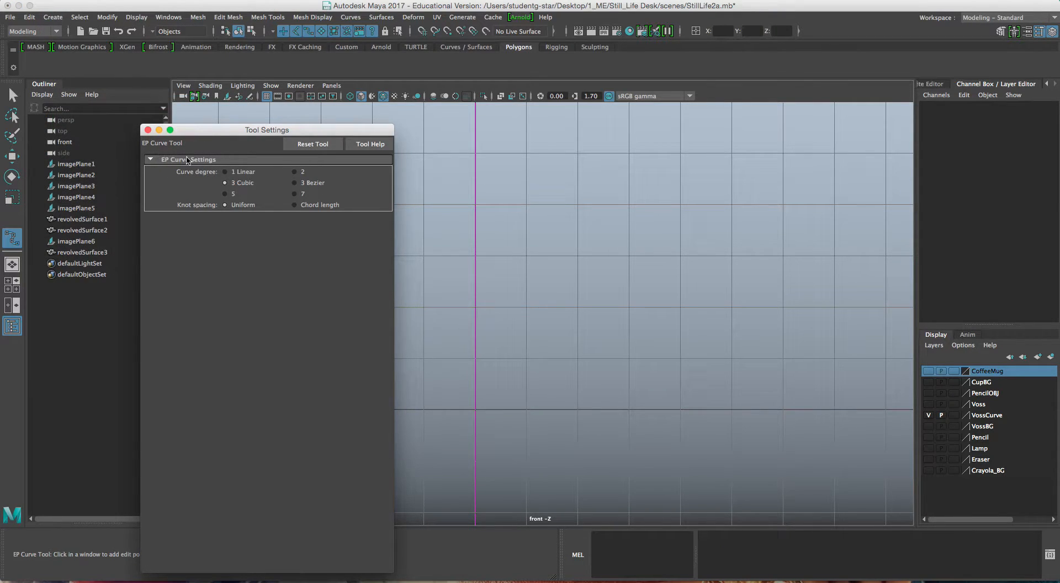
click(147, 129)
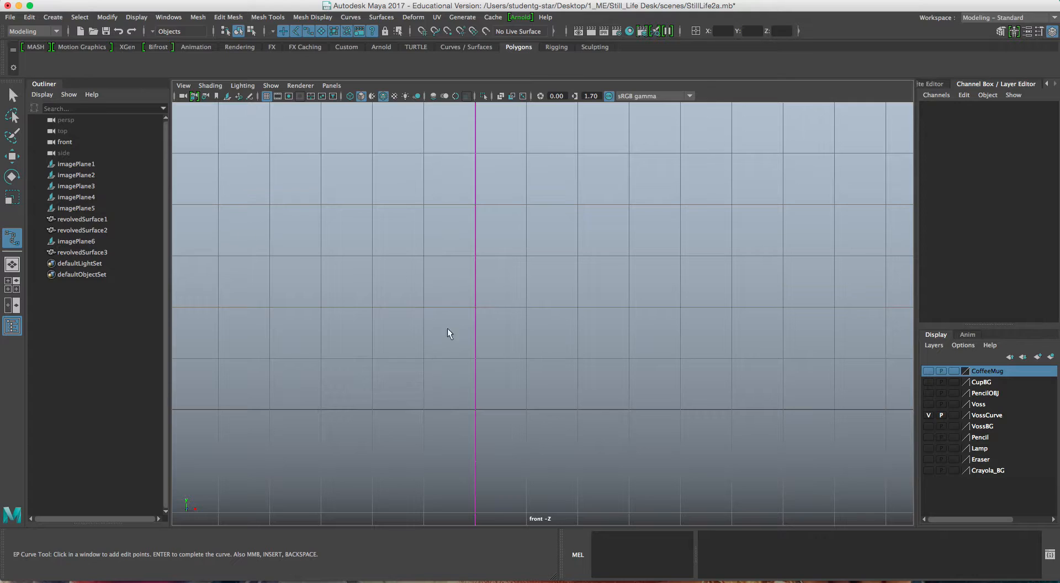
click(475, 410)
click(636, 409)
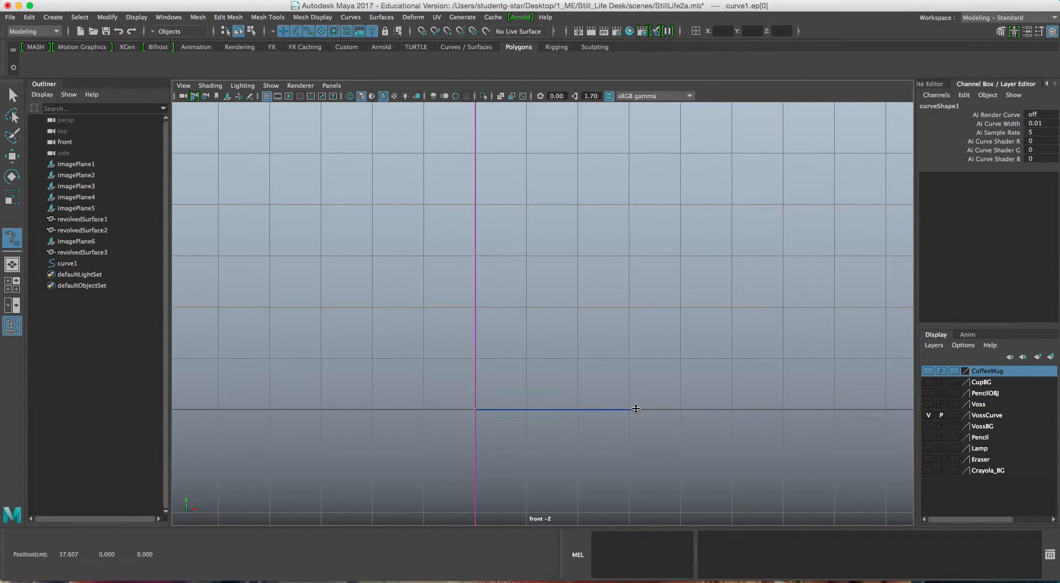
Continue the profile up the outer wall to about 56.4 cm, with a small inward notch near the base.
alt+middle_drag(649, 291, 643, 359)
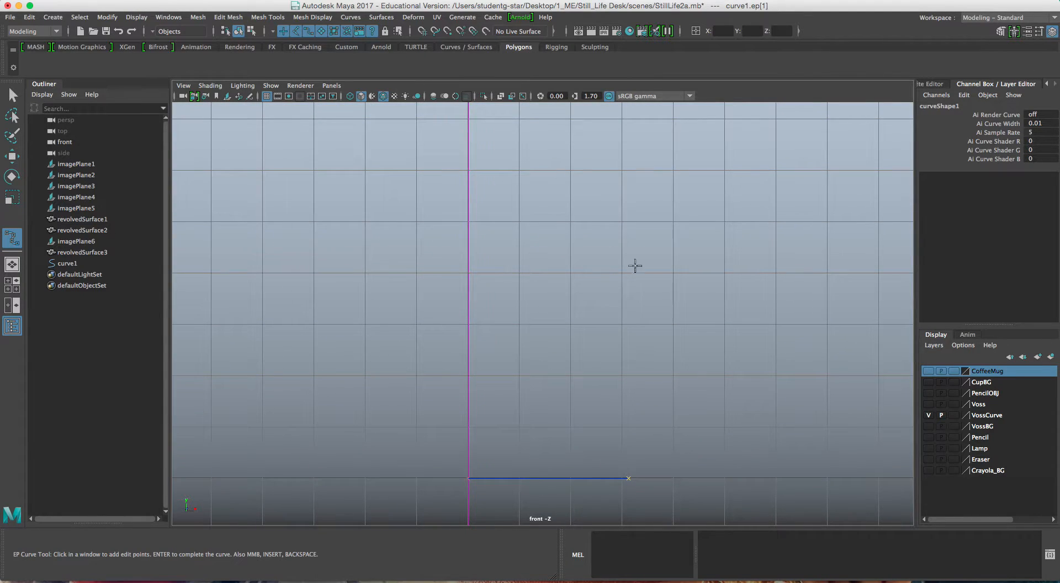
click(630, 439)
click(641, 236)
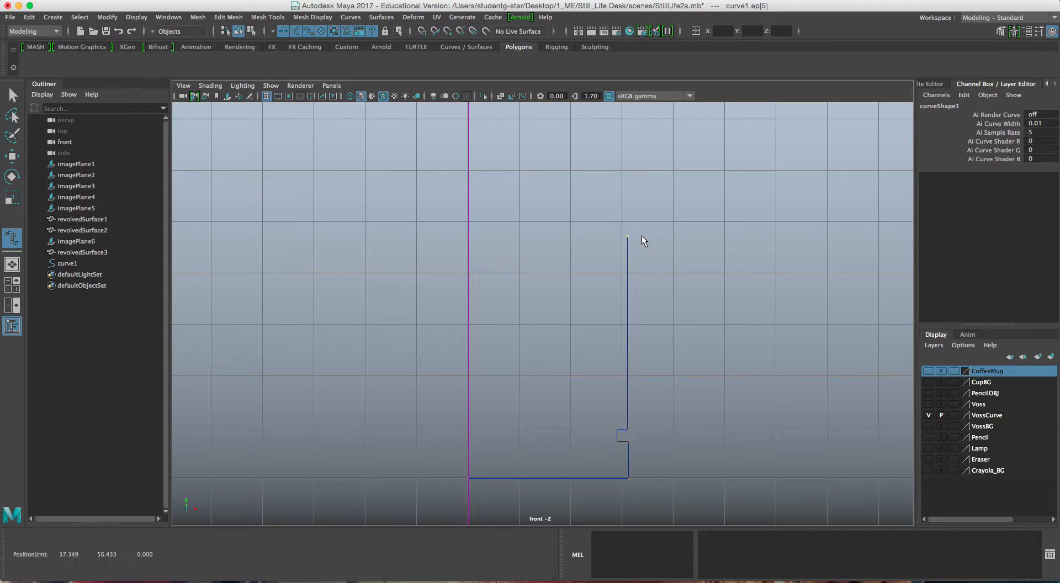
Add stacked outward ridges and a notched top edge to form the container's rim on the profile curve.
click(639, 228)
click(628, 228)
click(628, 217)
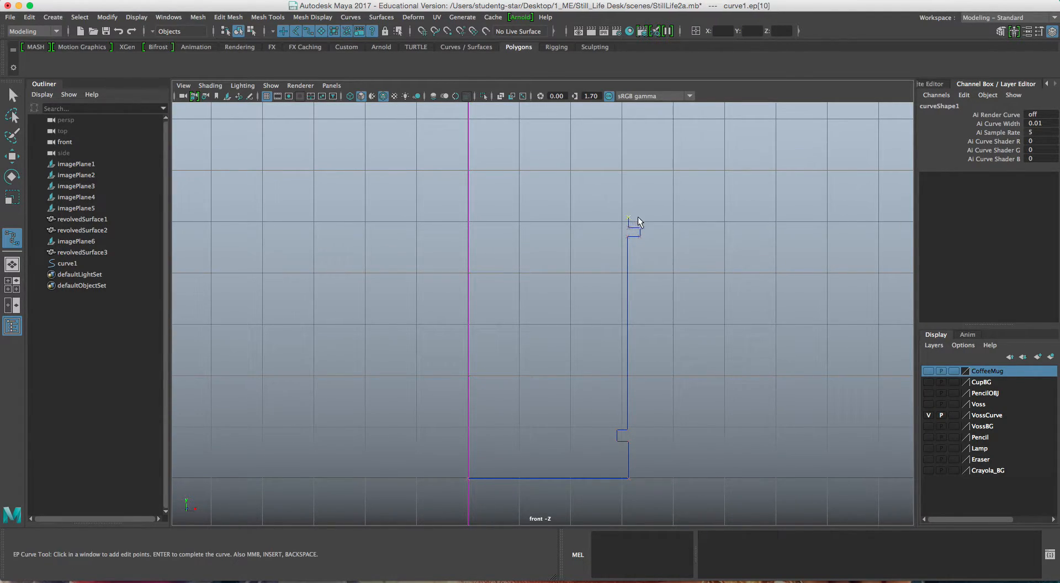
click(640, 205)
click(639, 184)
click(633, 186)
click(623, 197)
Run the profile down the inner wall and along the inner floor towards the central axis, and complete the curve.
click(607, 432)
click(610, 425)
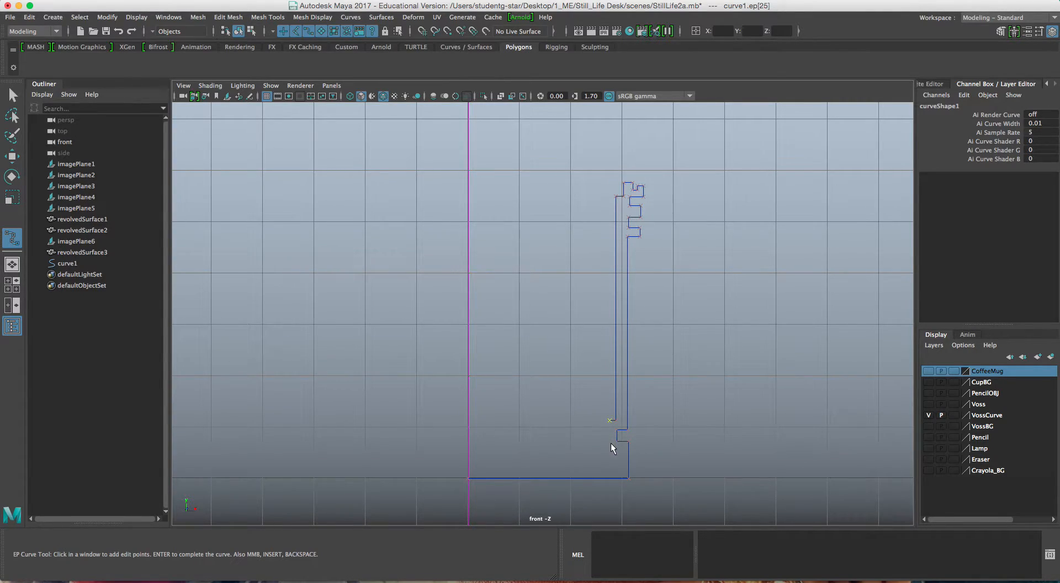
click(610, 464)
click(485, 465)
click(481, 464)
key(Return)
Move the control vertex at the inner floor's open end onto the central axis, and return to object selection.
key(w)
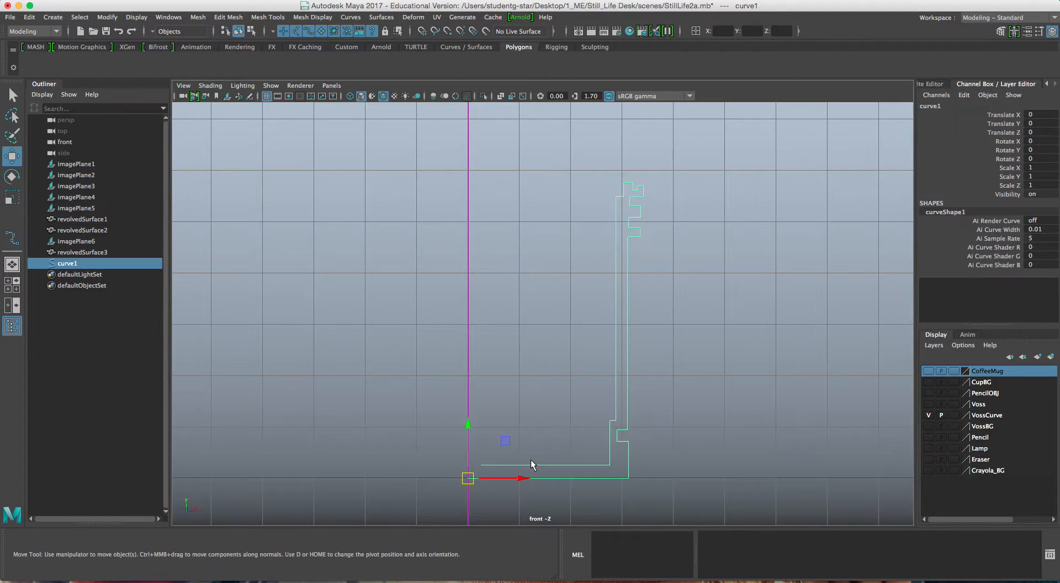
right_drag(540, 285, 477, 286)
drag(440, 403, 484, 454)
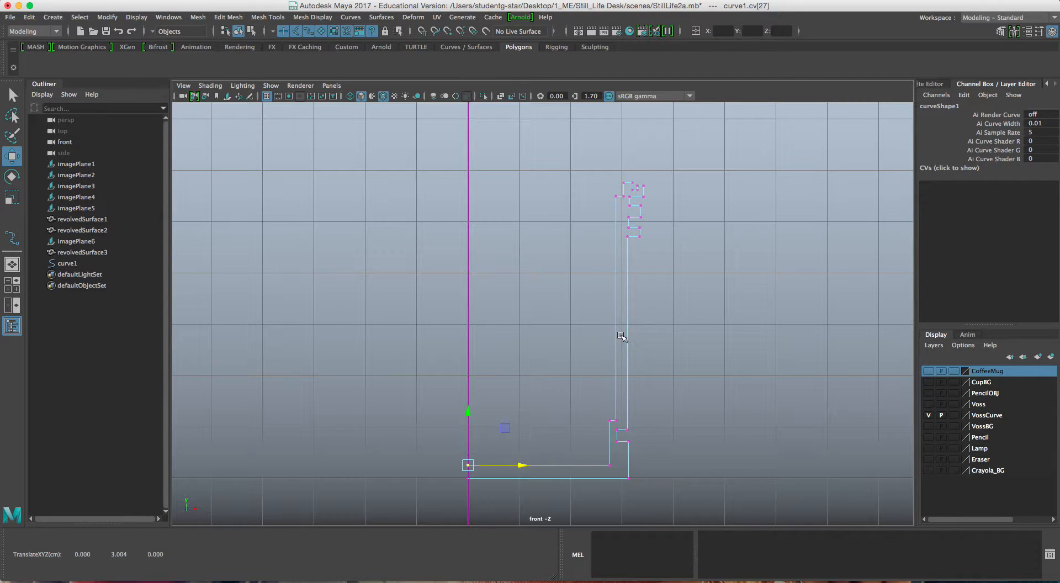
right_drag(619, 332, 651, 272)
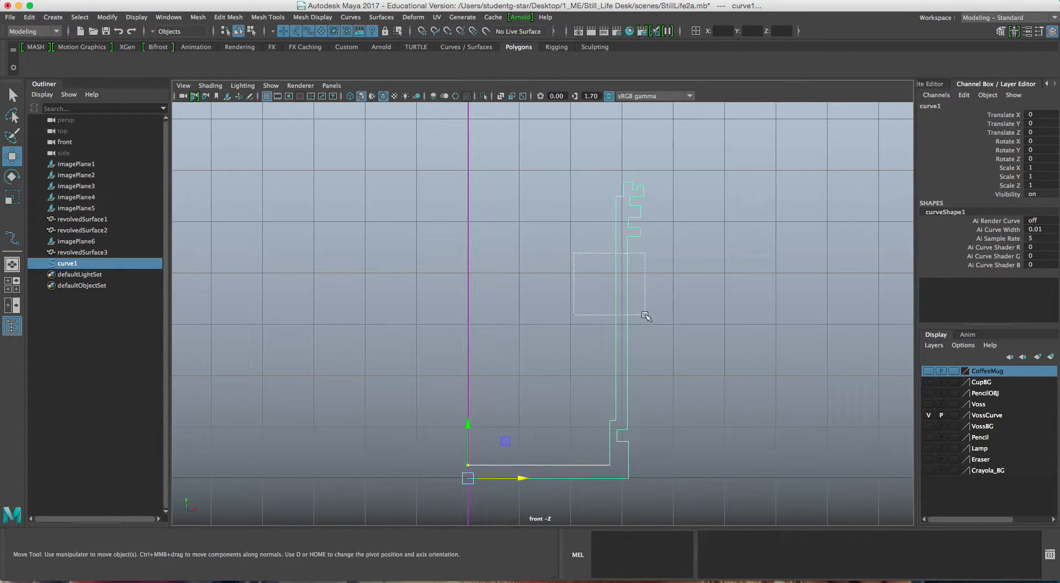
Revolve the profile curve into a container surface and frame it in the perspective view.
click(381, 18)
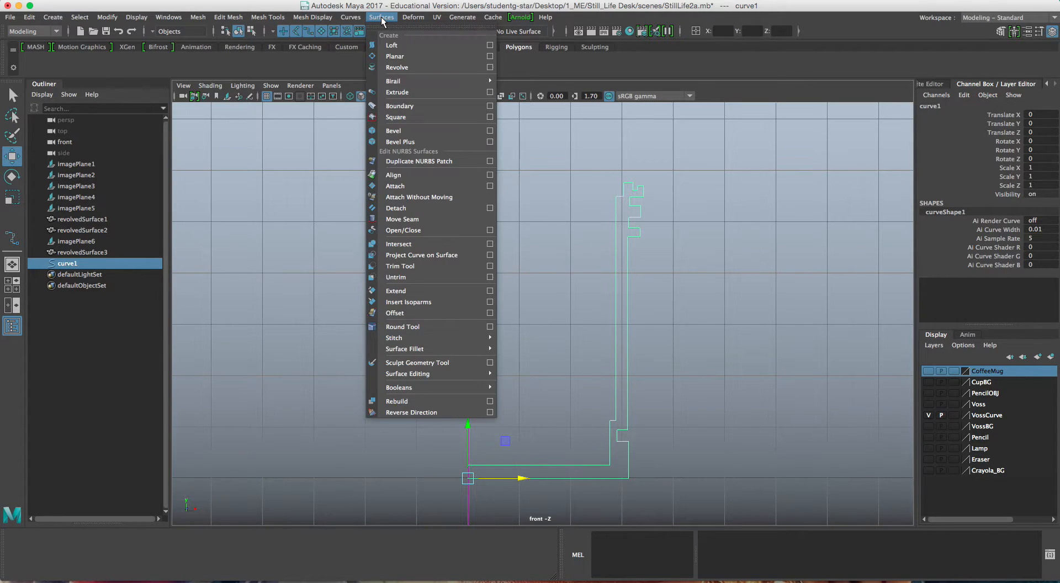
click(410, 69)
key(space)
key(space)
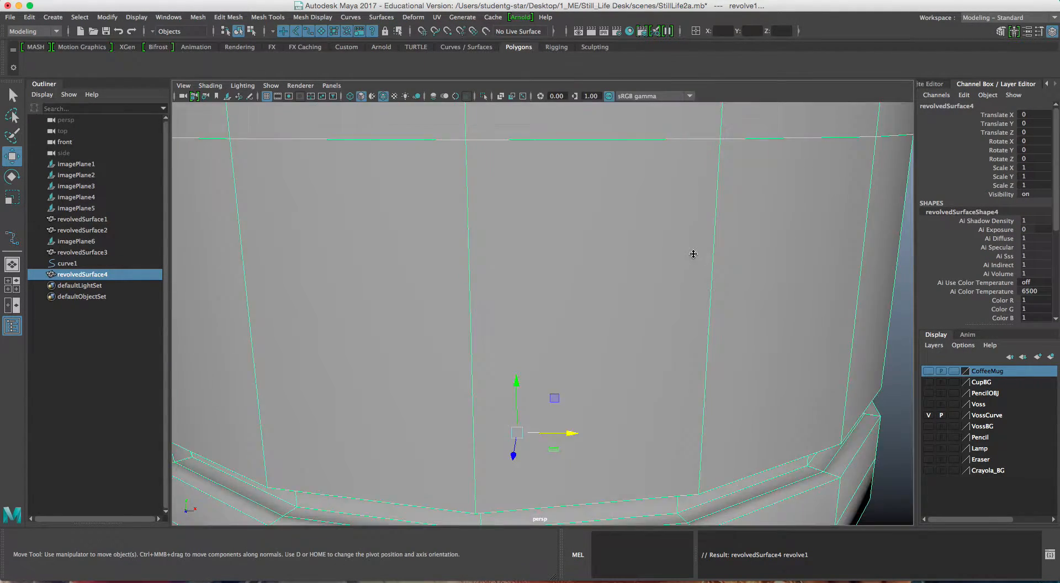
key(f)
mouse_move(694, 253)
alt+mouse_down()
mouse_move(670, 279)
mouse_move(694, 296)
mouse_move(677, 254)
alt+mouse_up()
click(673, 261)
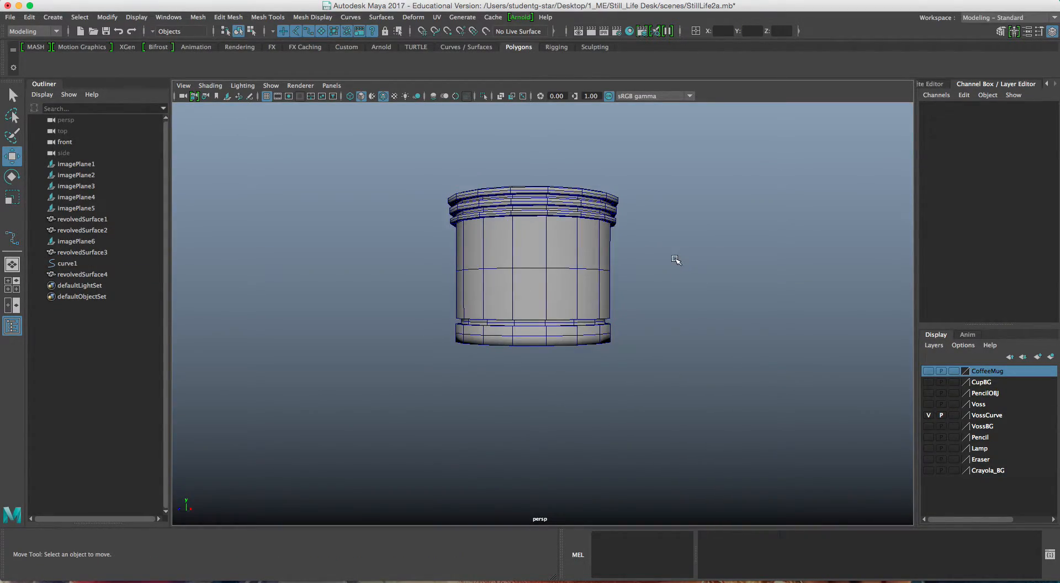
Select the revolved container and display it with high NURBS smoothness.
click(611, 251)
key(f)
alt+drag(610, 251, 671, 288)
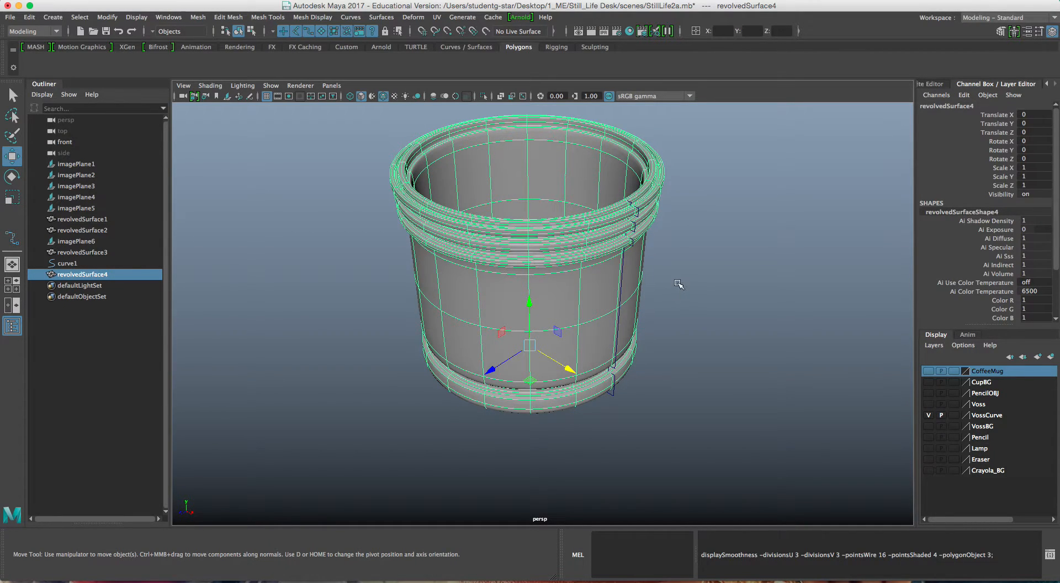
Select only the profile curve and raise its rim control vertices to make the container noticeably taller.
click(670, 285)
alt+drag(657, 273, 670, 179)
alt+middle_drag(669, 180, 654, 229)
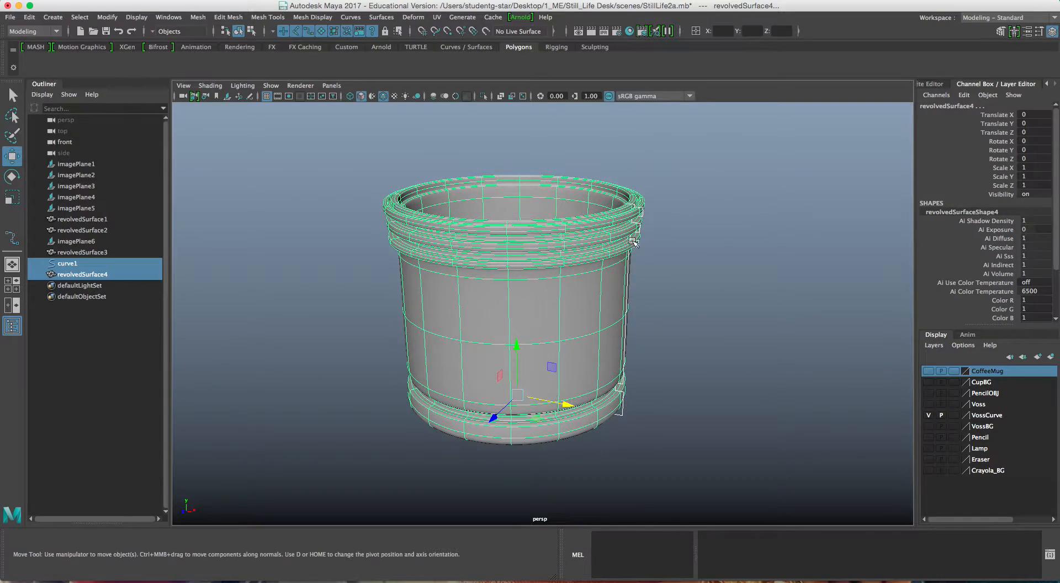
shift+click(581, 245)
alt+drag(618, 250, 652, 235)
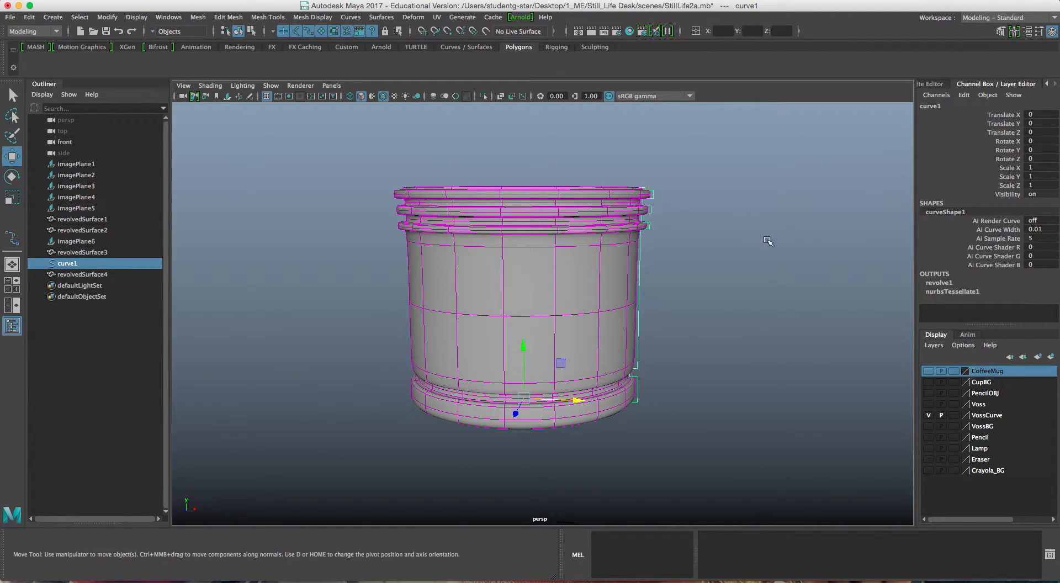
right_drag(774, 225, 733, 229)
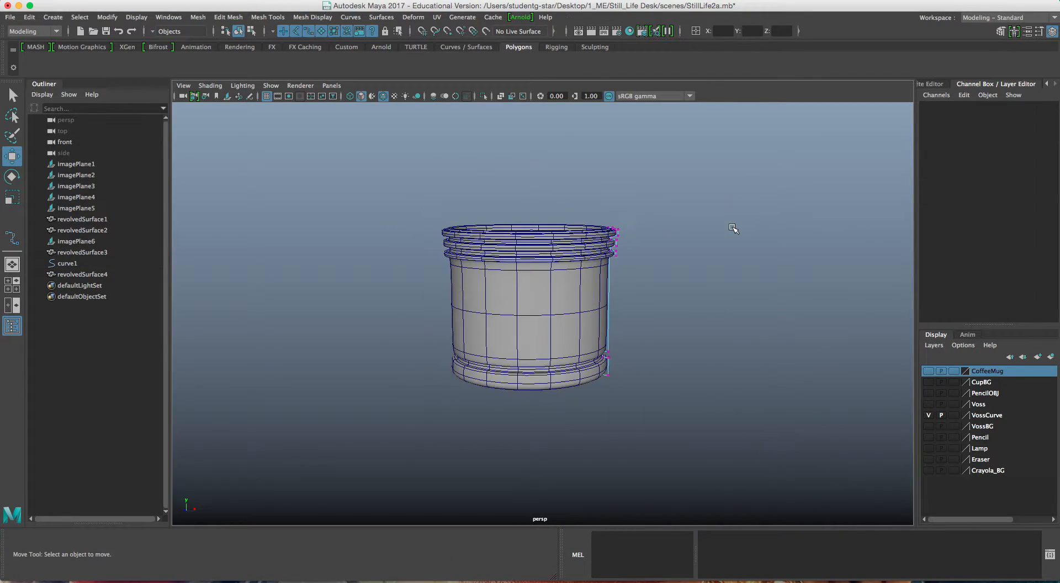
drag(518, 174, 667, 292)
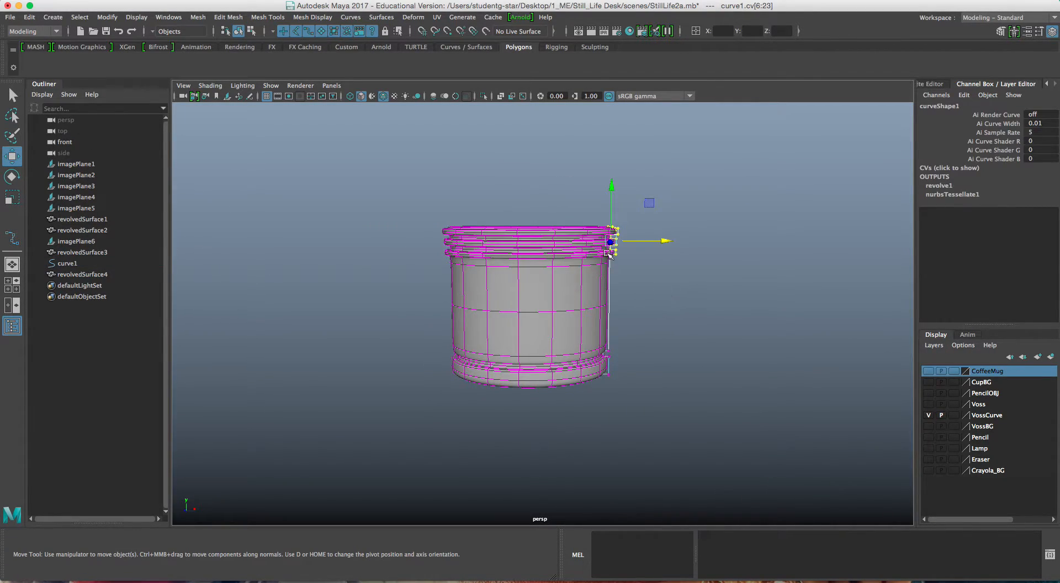
drag(615, 178, 614, 90)
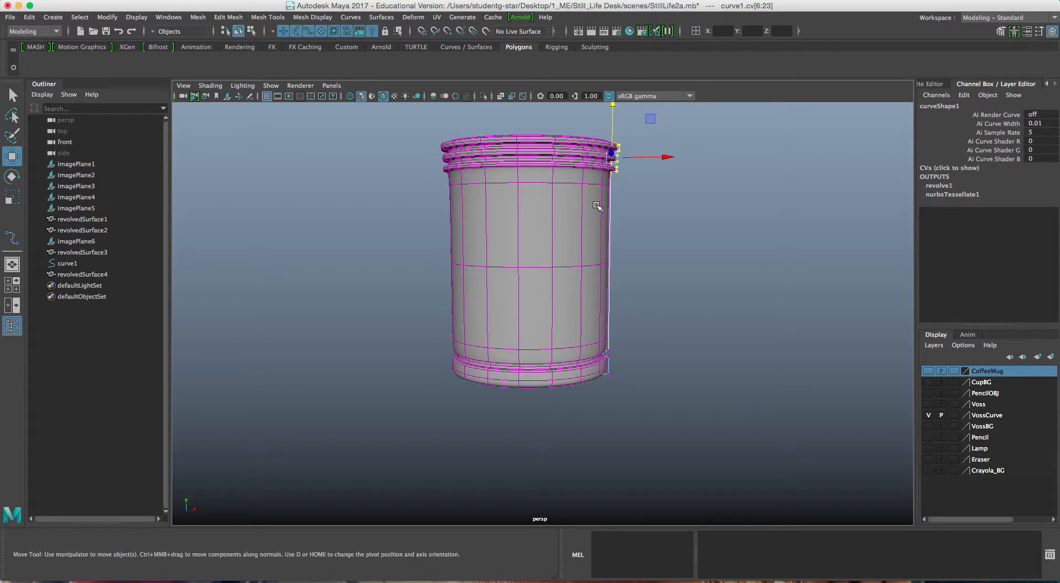
Move the selected rim control vertices outward along X so the container's wall flares towards the top.
alt+middle_drag(598, 203, 594, 221)
alt+drag(607, 150, 596, 218)
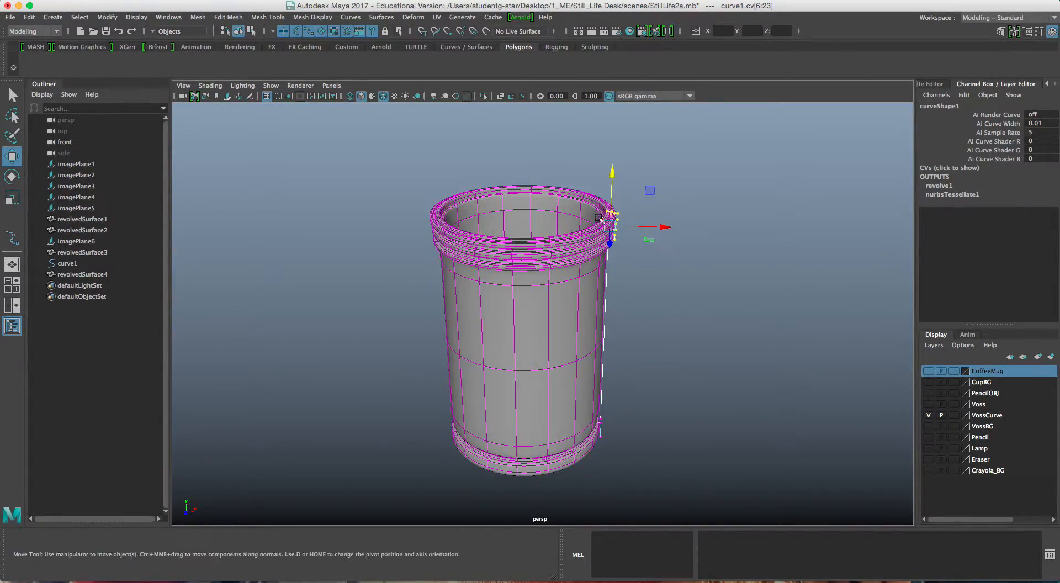
drag(668, 226, 645, 237)
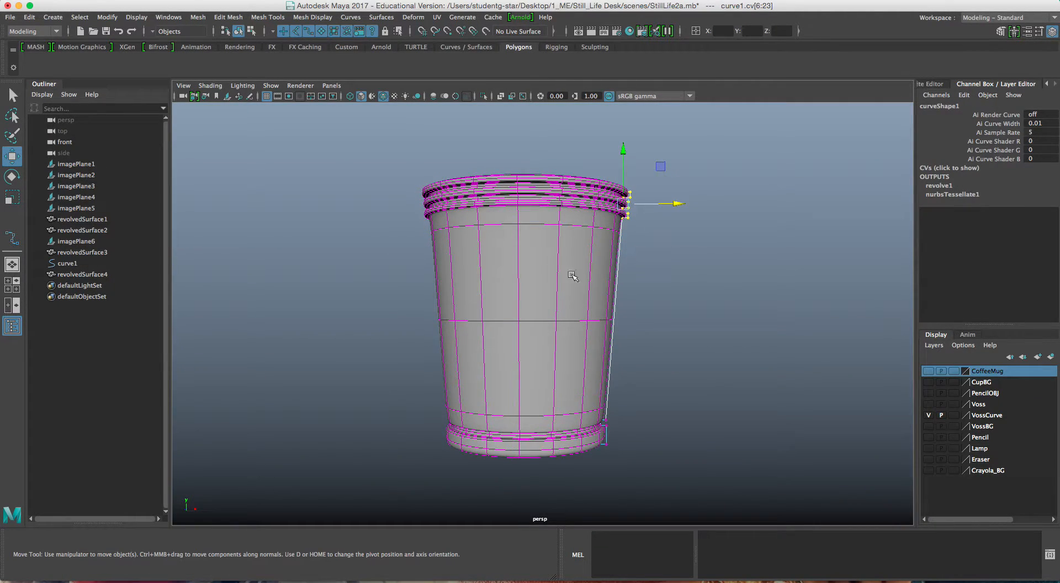
Return to object selection, select the revolved container surface and rename it PlasticCup.
right_drag(552, 254, 553, 285)
click(636, 259)
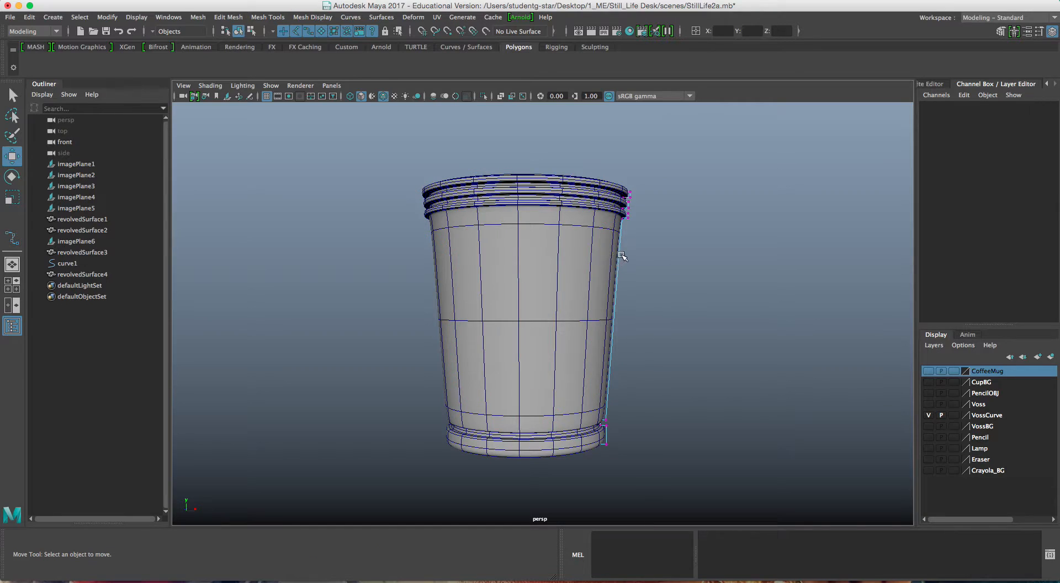
click(592, 255)
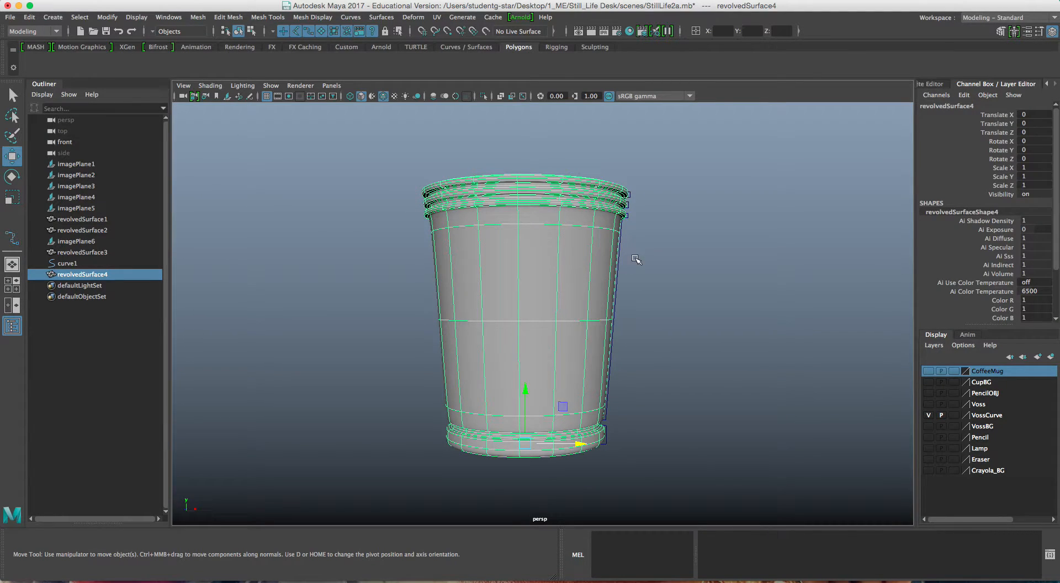
click(988, 105)
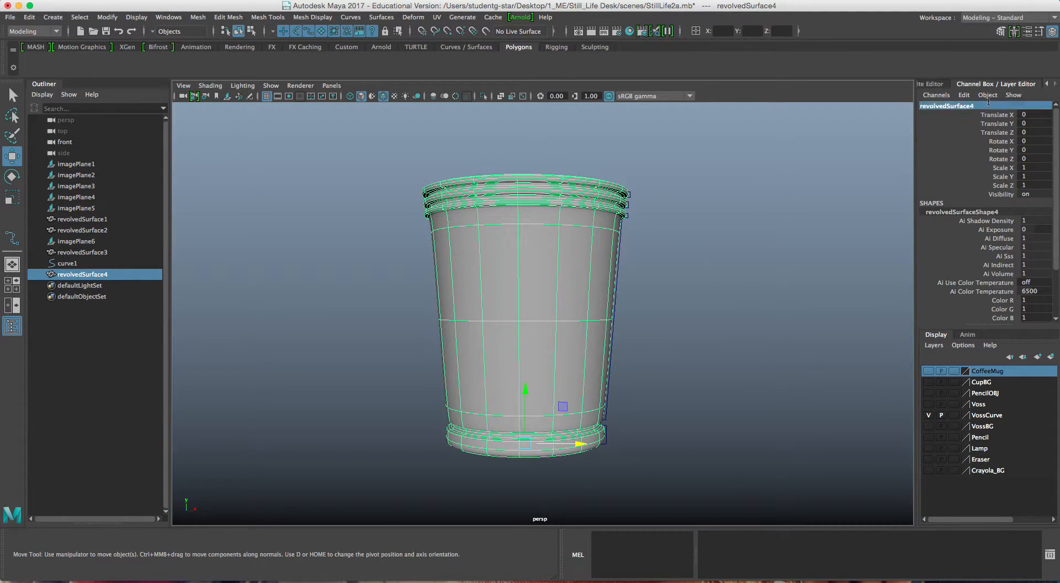
text(Cul)
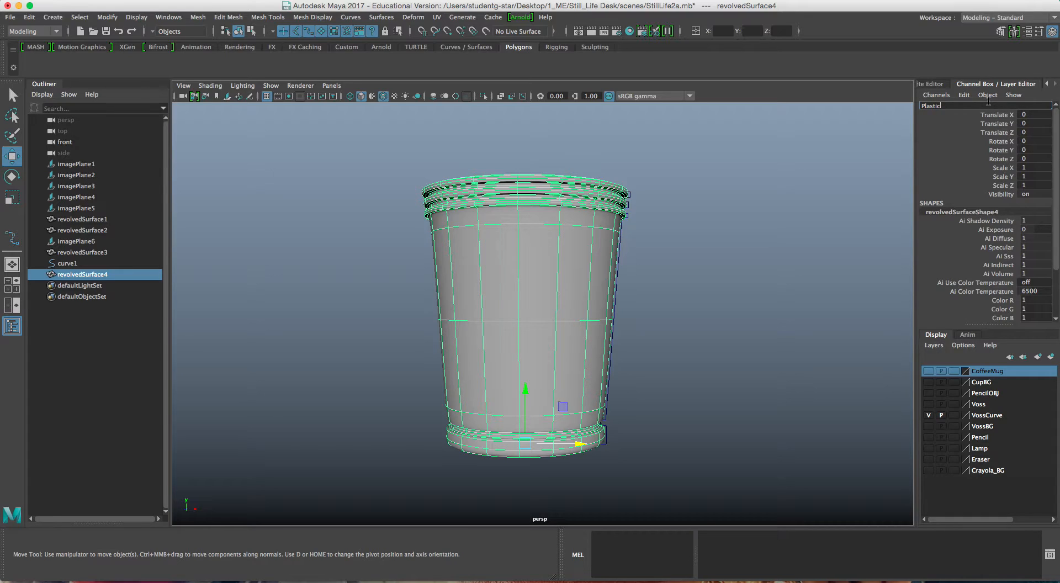
key(Return)
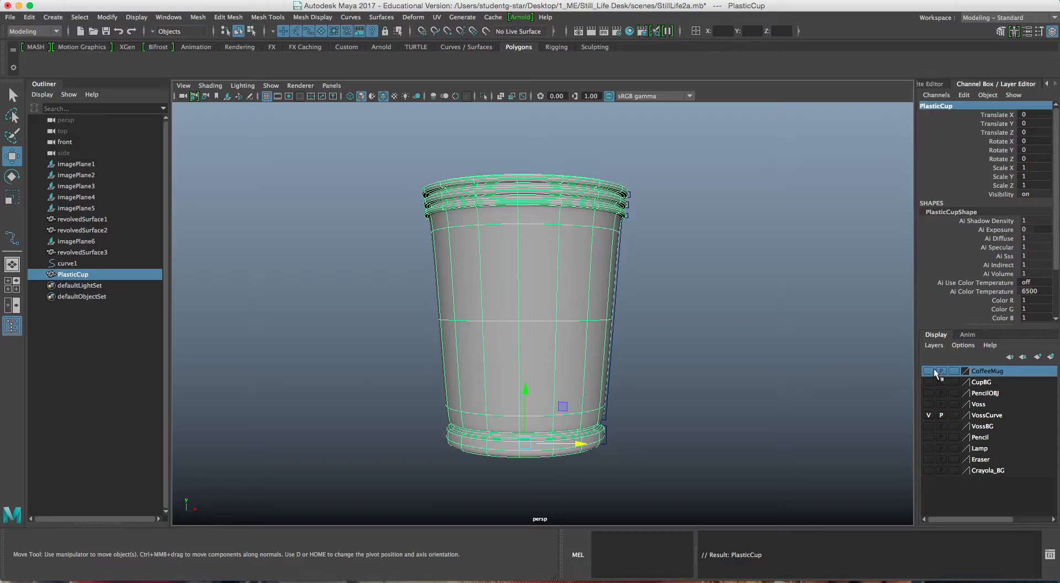
With the CoffeeMug layer shown, scale the plastic cup uniformly to about 0.285 and place it beside the mug at Translate X -31.811.
alt+drag(780, 338, 641, 279)
drag(586, 327, 478, 278)
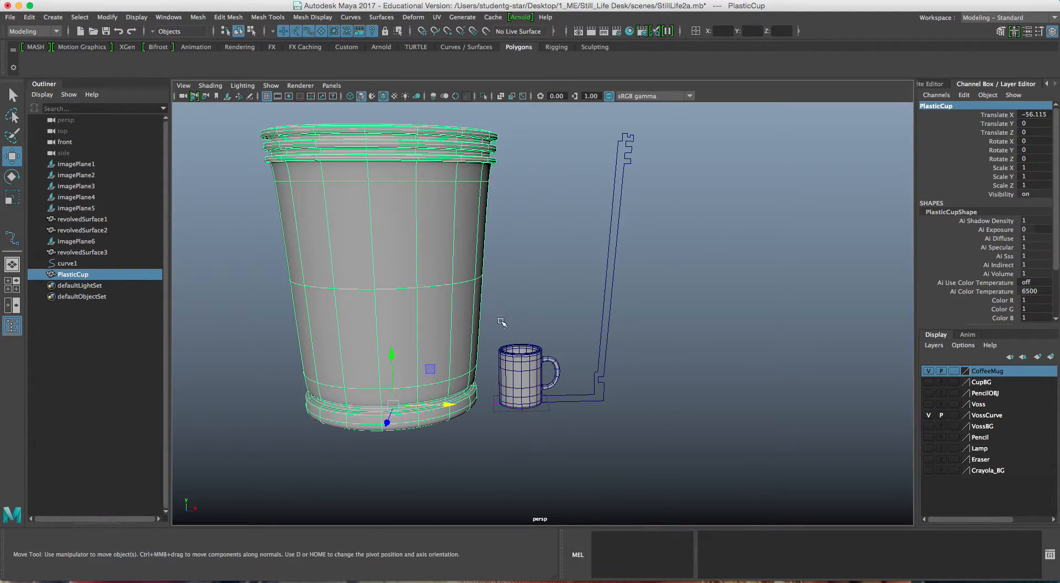
key(r)
drag(393, 406, 171, 388)
key(w)
alt+drag(324, 392, 335, 382)
drag(444, 418, 499, 420)
Reduce the plastic cup's uniform scale to about 0.249 so its size suits the neighbouring coffee mug.
key(r)
scroll(475, 387, up, 6)
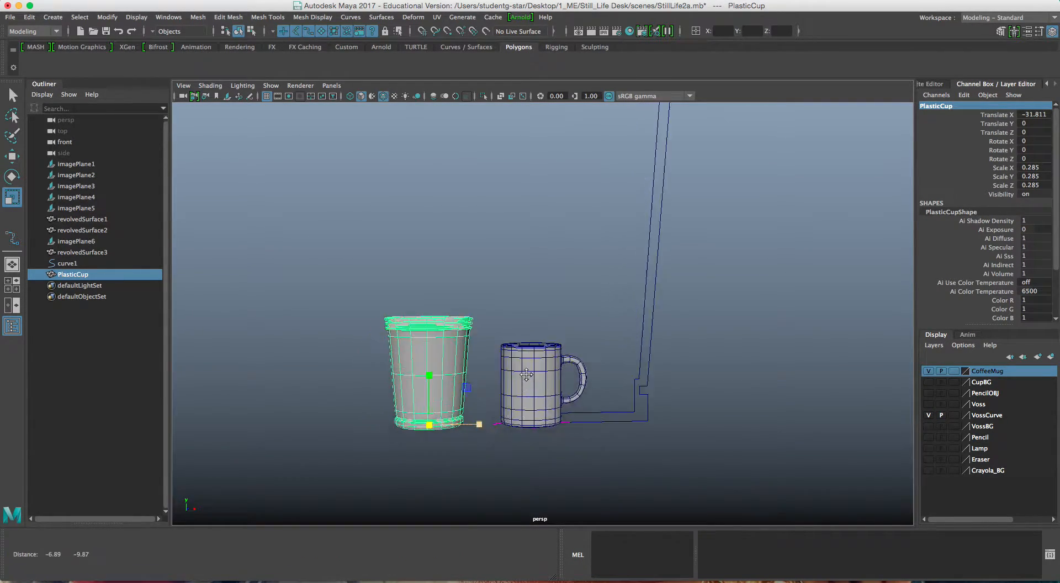
drag(438, 405, 416, 405)
alt+drag(517, 382, 537, 381)
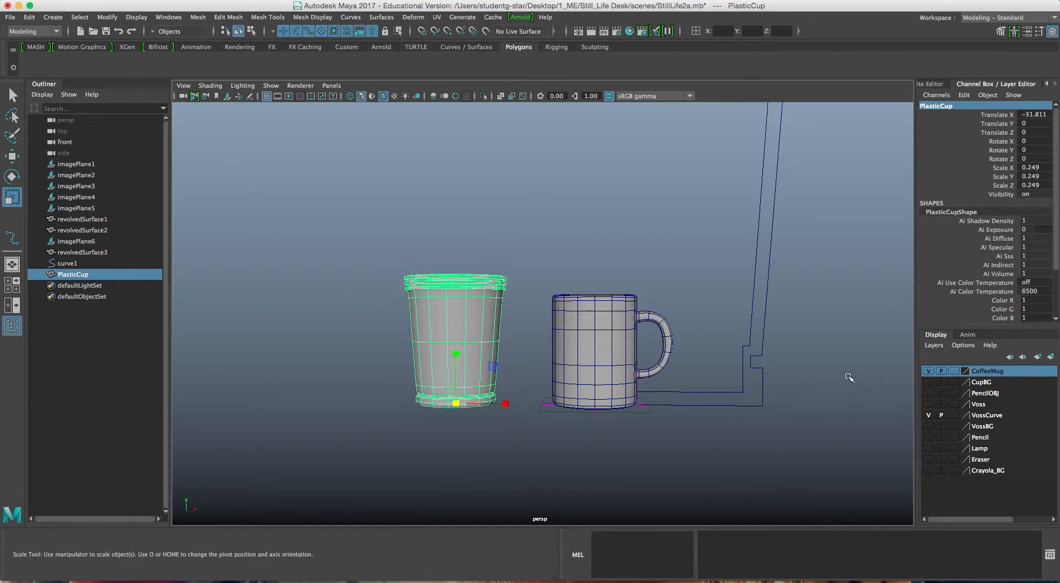
Add the selected plastic cup to the CoffeeMug display layer and toggle the layer's visibility off and on to check it.
right_click(986, 369)
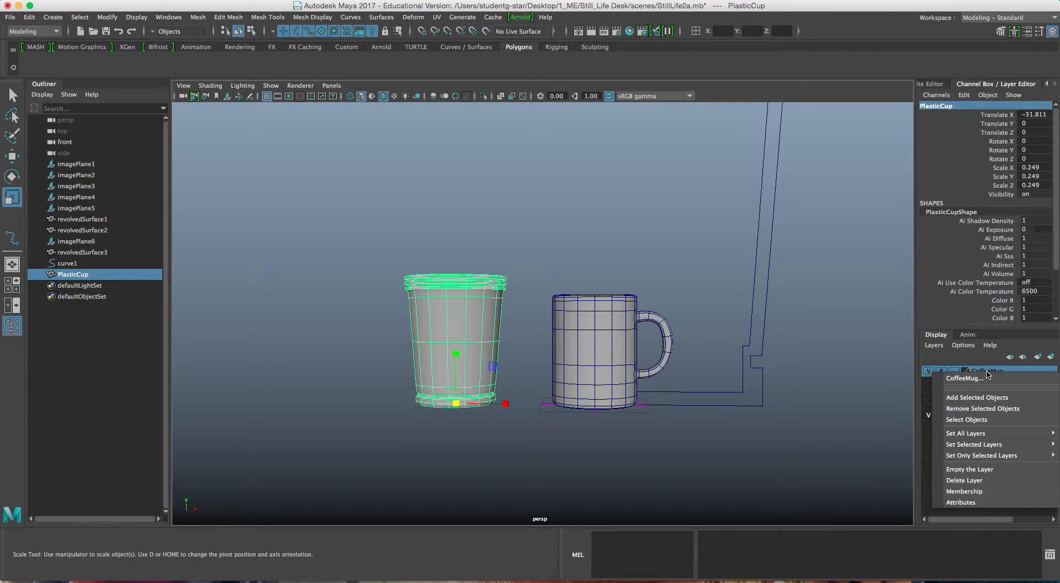
click(975, 398)
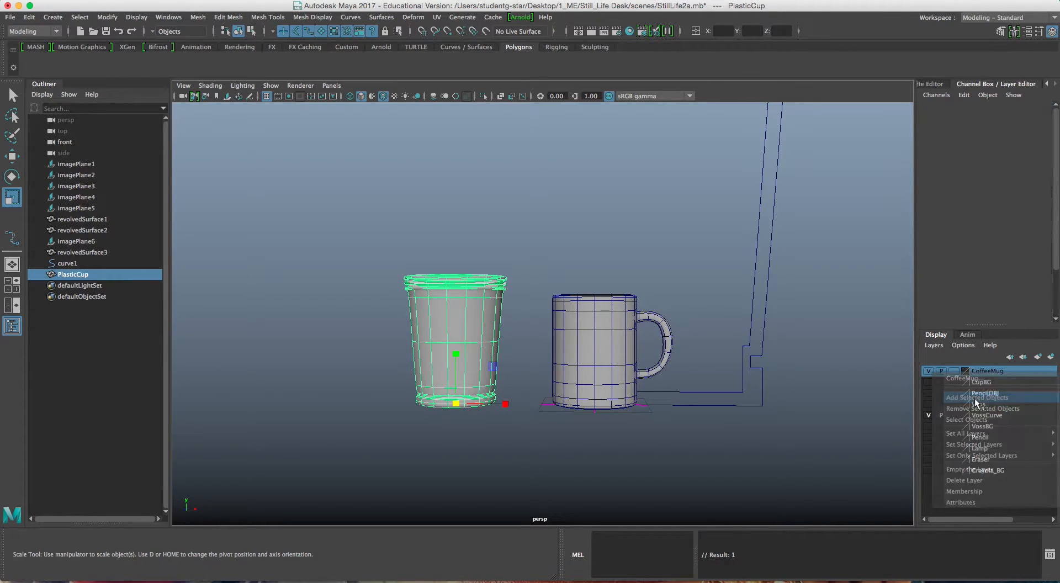
click(929, 371)
click(929, 371)
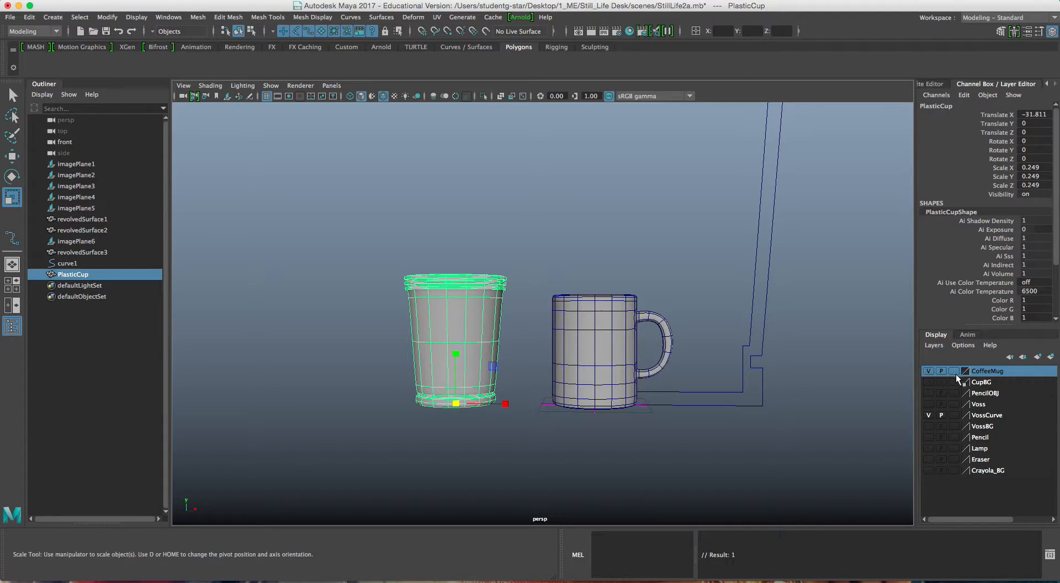
Rename the CoffeeMug display layer as Cups.
double_click(994, 371)
drag(779, 265, 738, 265)
text(Cups)
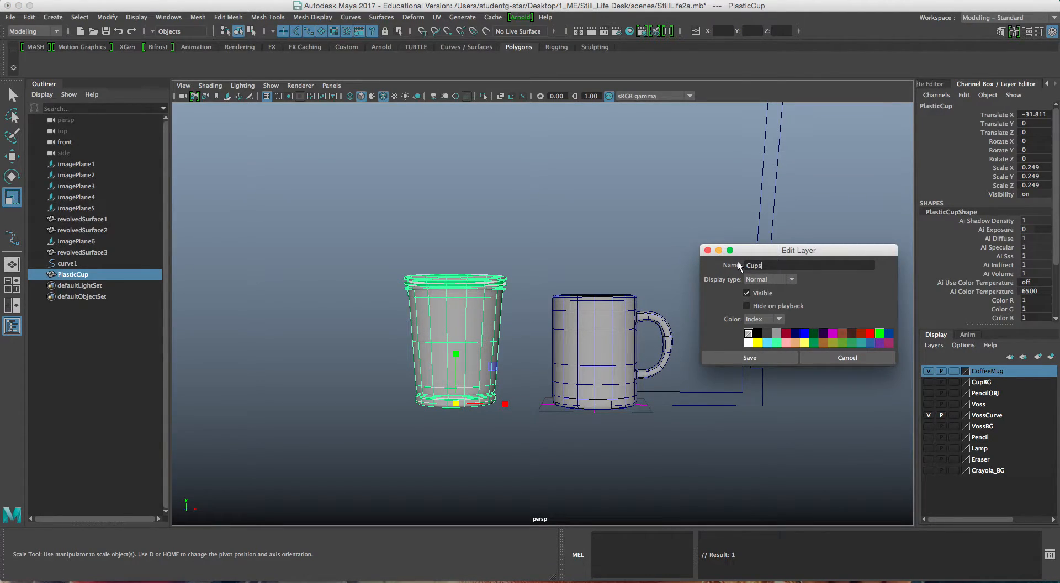
click(738, 357)
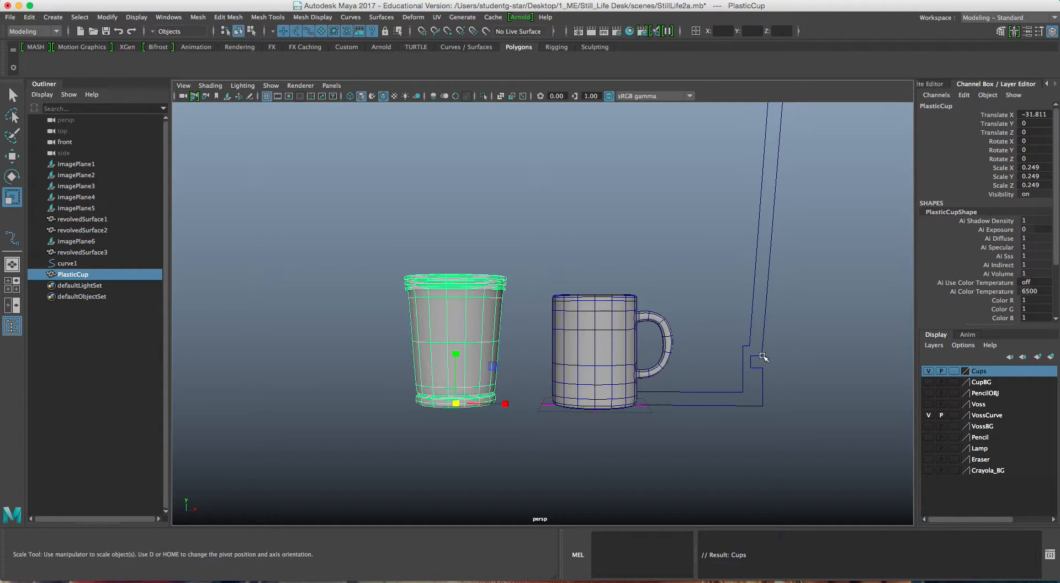
Delete the leftover profile curve beside the coffee mug.
drag(737, 298, 812, 359)
key(Delete)
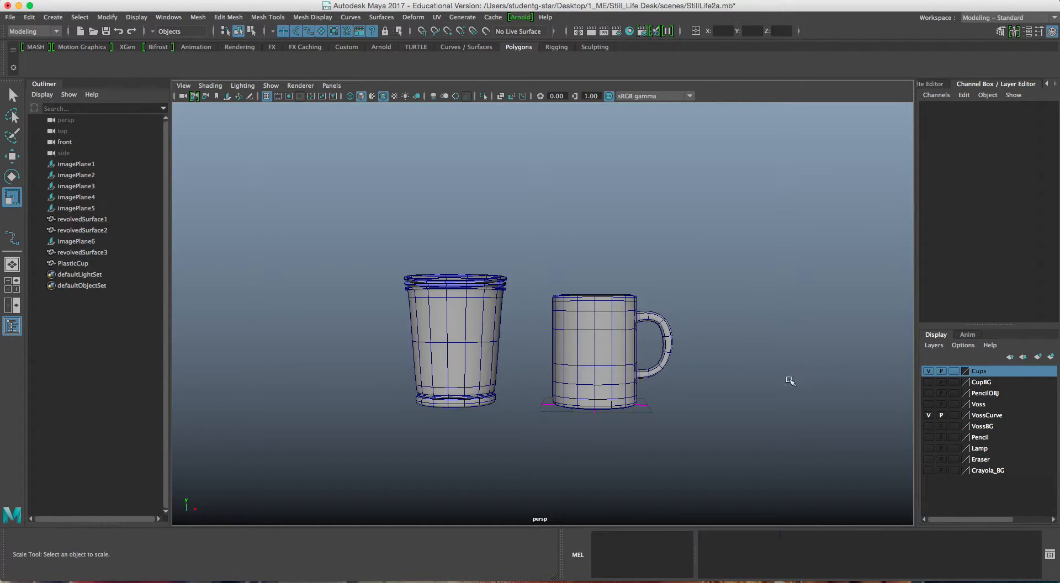